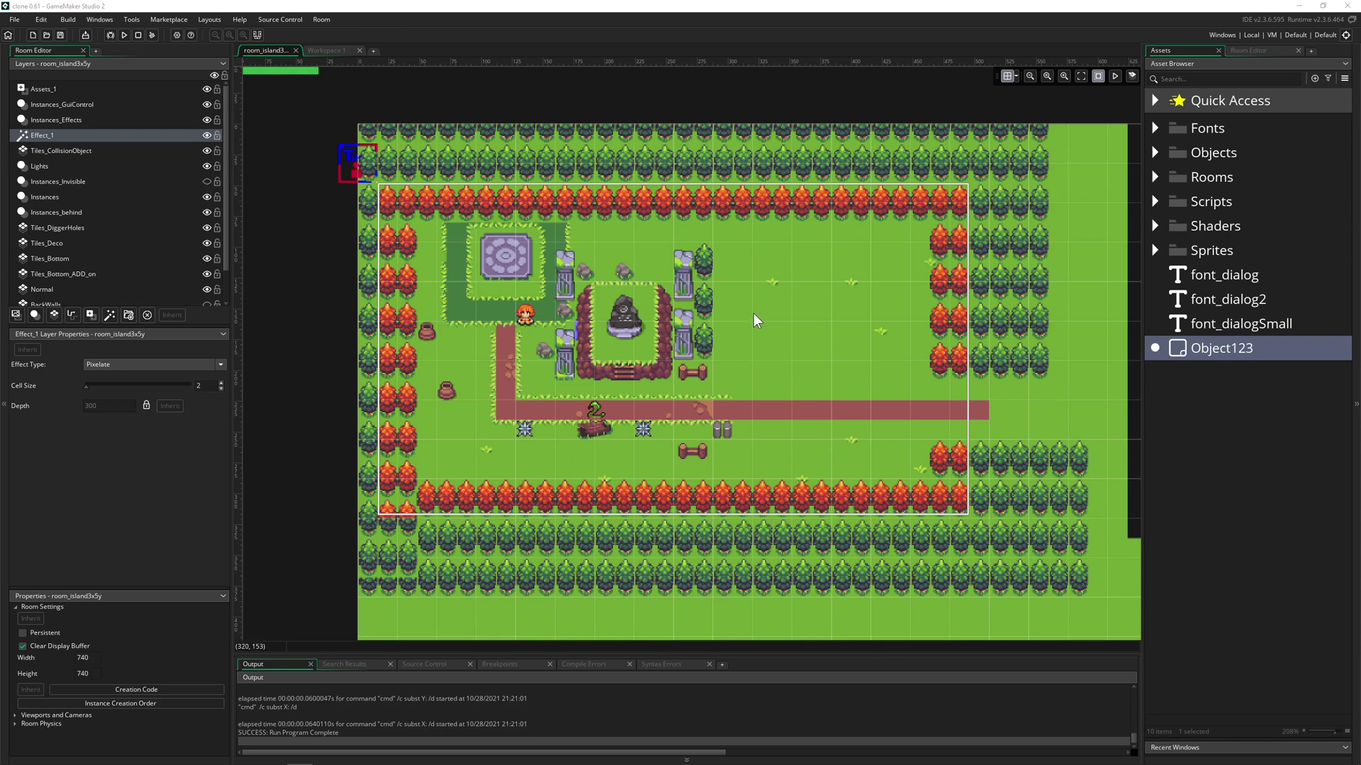
# Raise the Effect_1 Pixelate cell size from 2 to 23 so the map turns heavily pixelated.
pyautogui.click(160, 365)
pyautogui.click(105, 390)
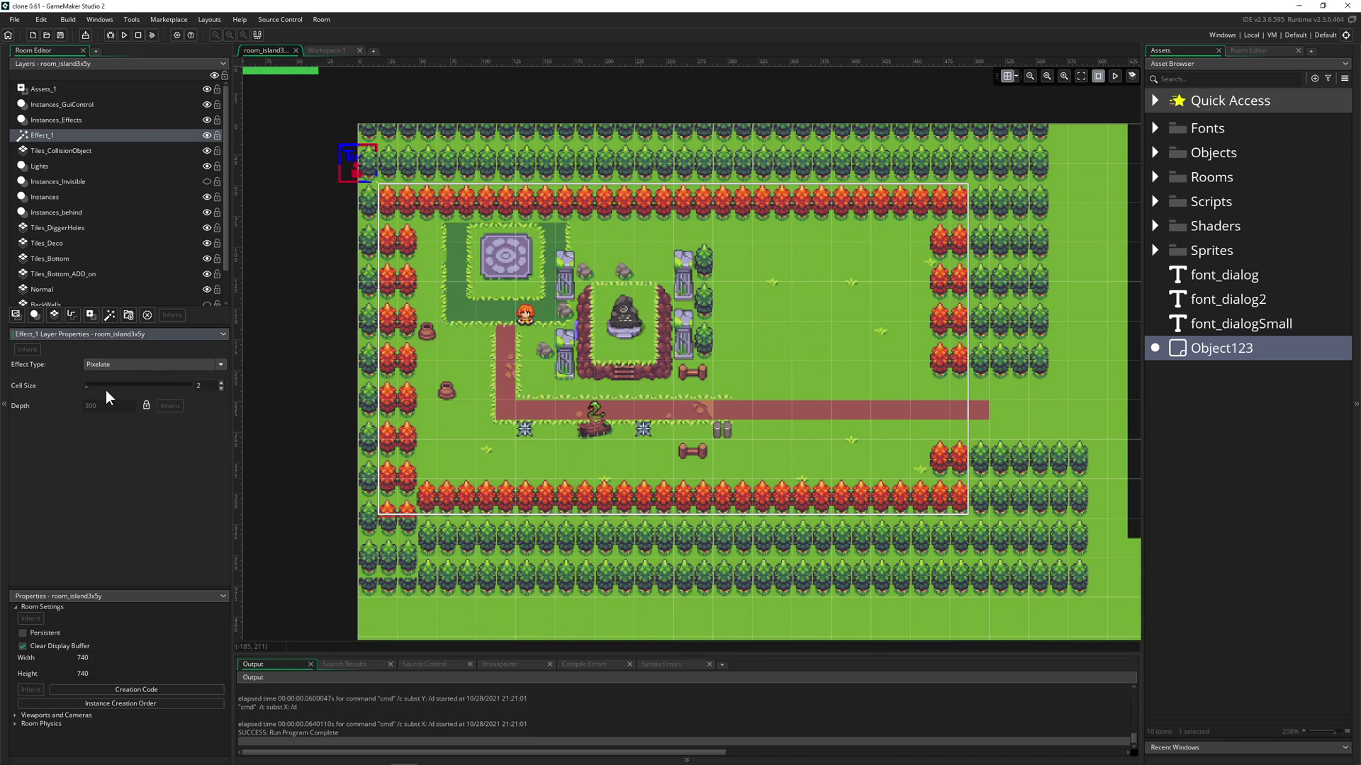
pyautogui.moveTo(92, 385); pyautogui.dragTo(96, 385)
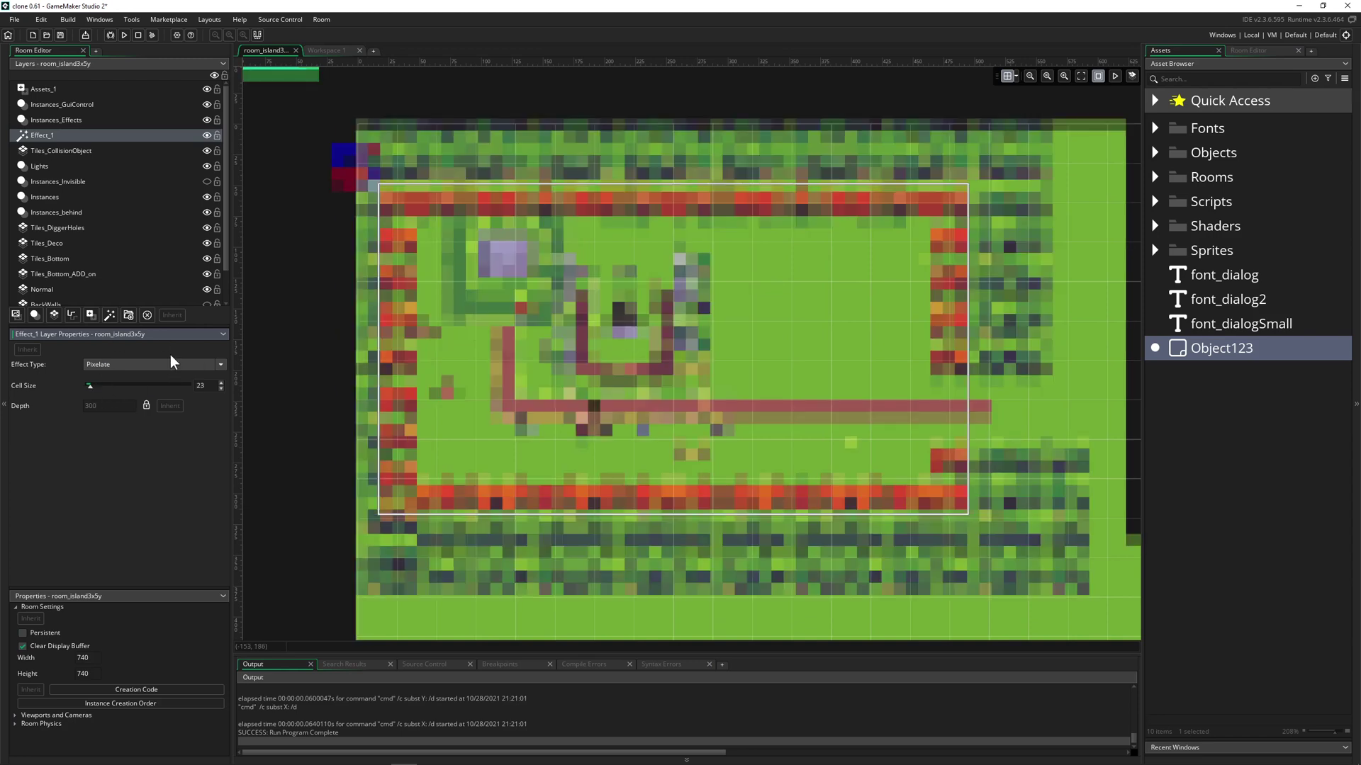
pyautogui.click(160, 364)
pyautogui.click(191, 351)
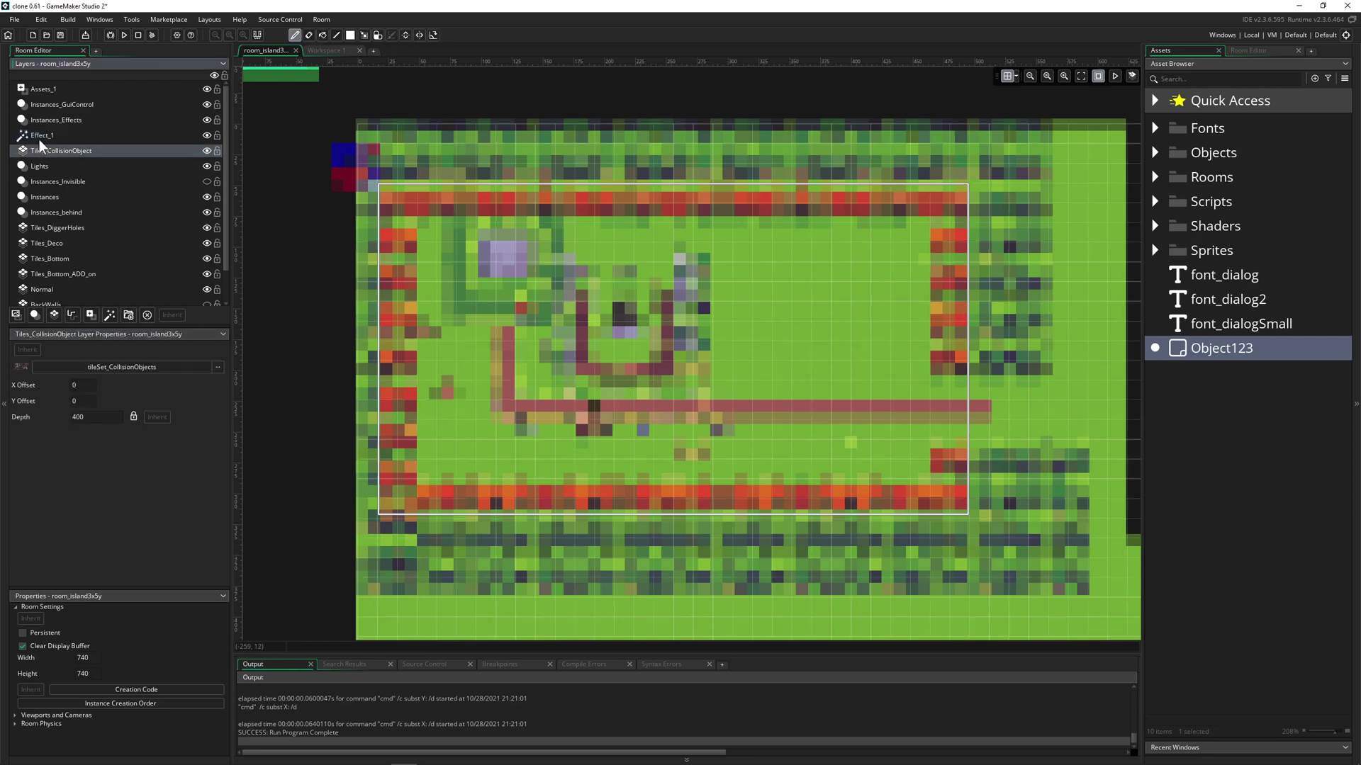
# Delete the Pixelate effect layer and add a fresh Effect_1 layer with no effect type.
pyautogui.press('Delete')
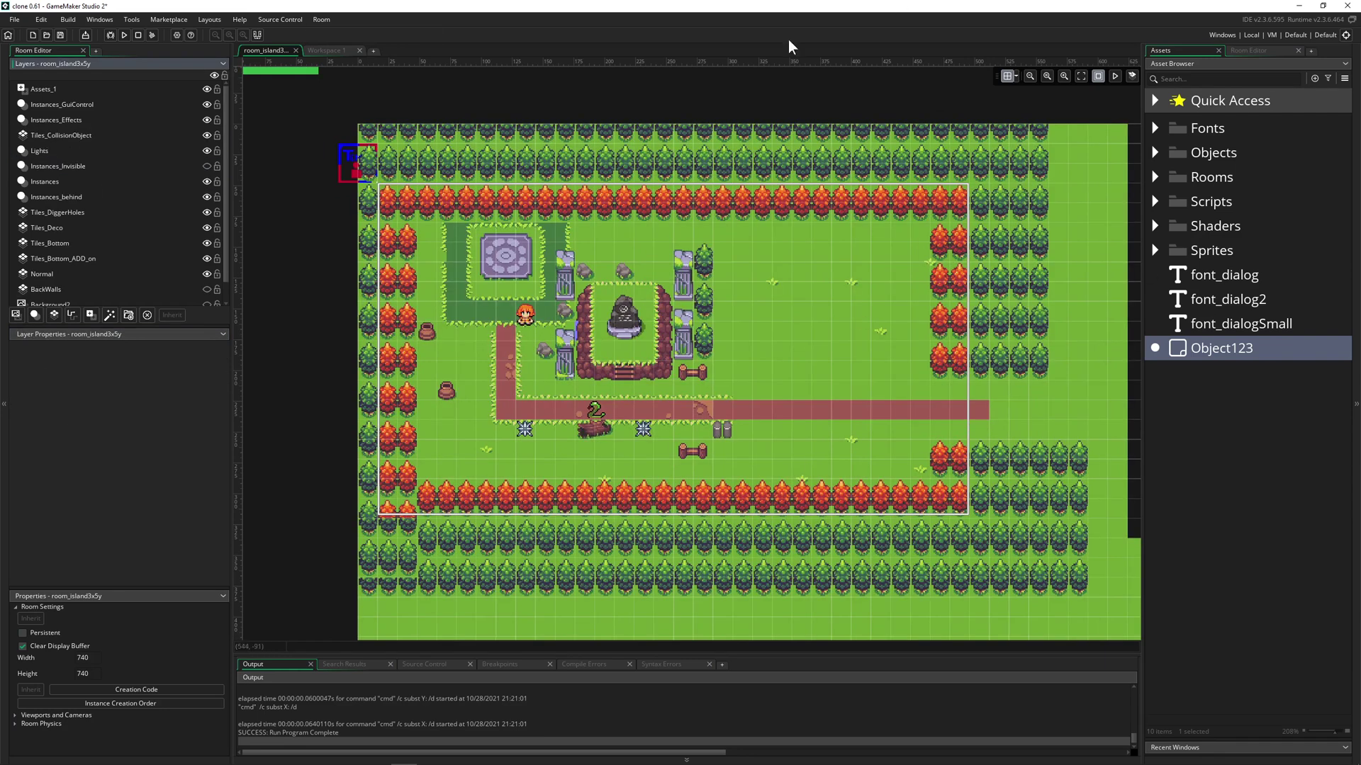
pyautogui.click(1007, 76)
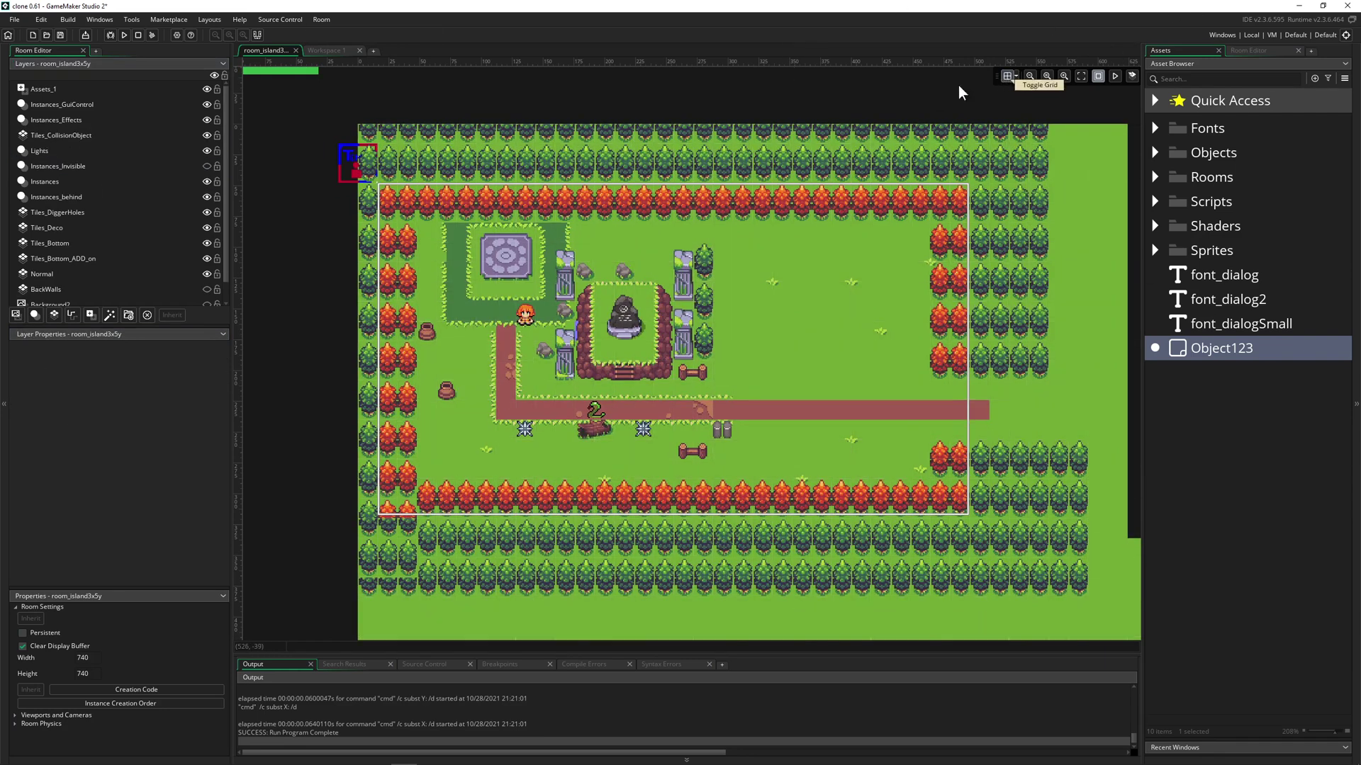
pyautogui.click(111, 316)
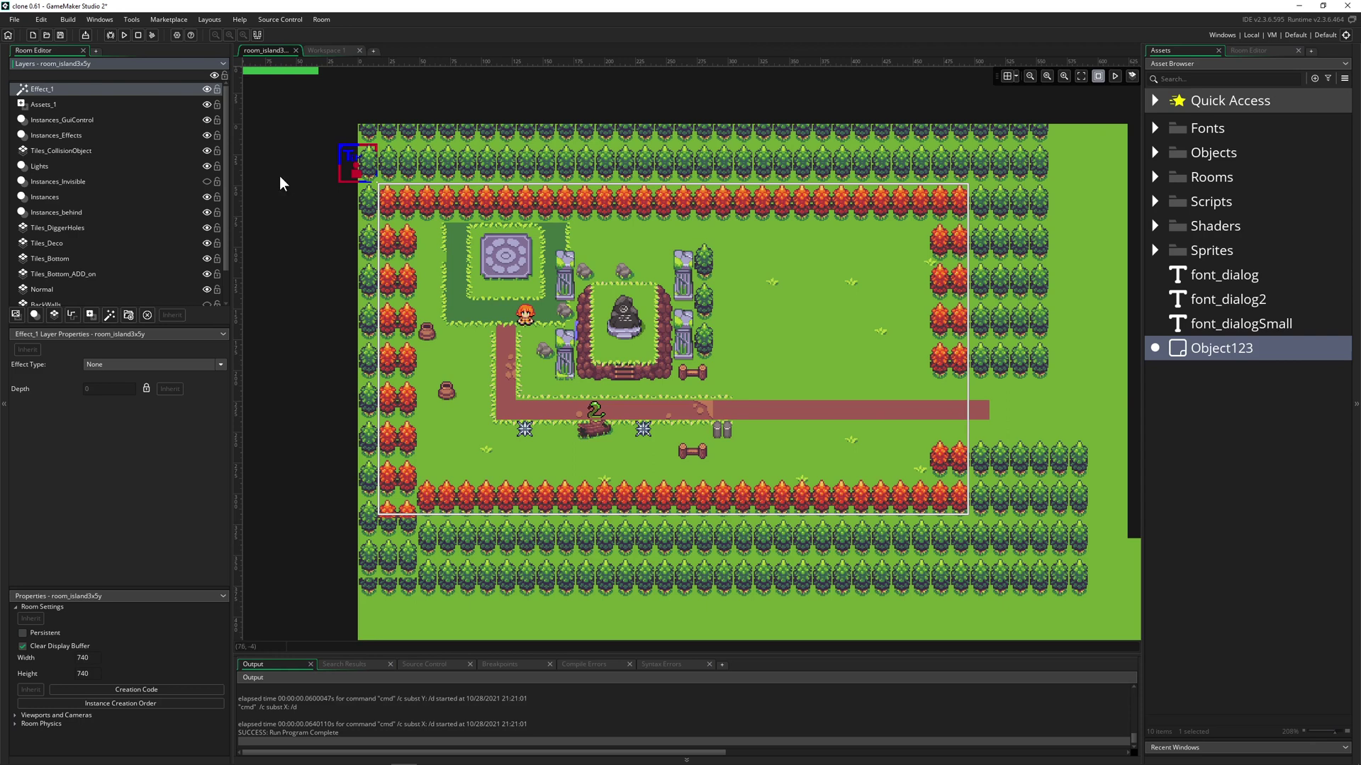
# Set Effect_1 to a magenta Colour Tint, keeping the layer at the top of the list.
pyautogui.click(150, 364)
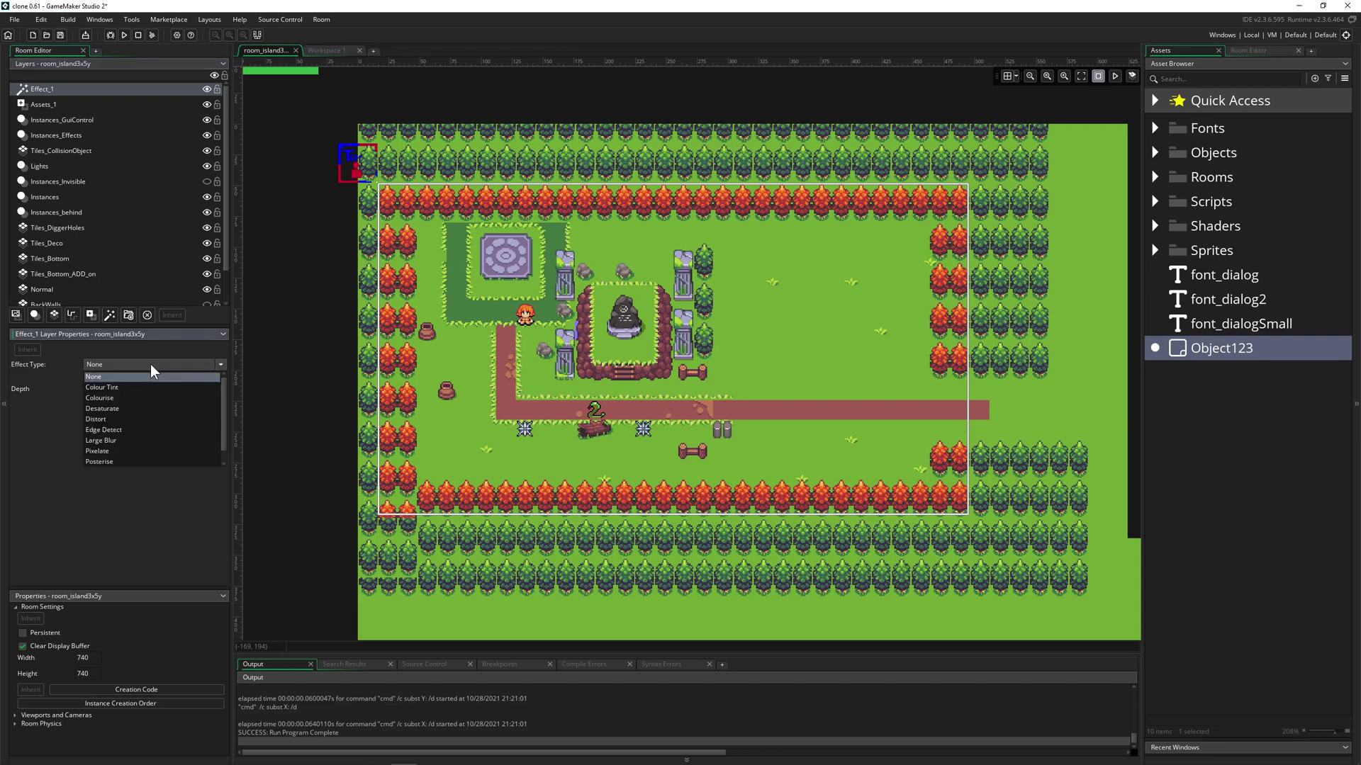
pyautogui.click(121, 388)
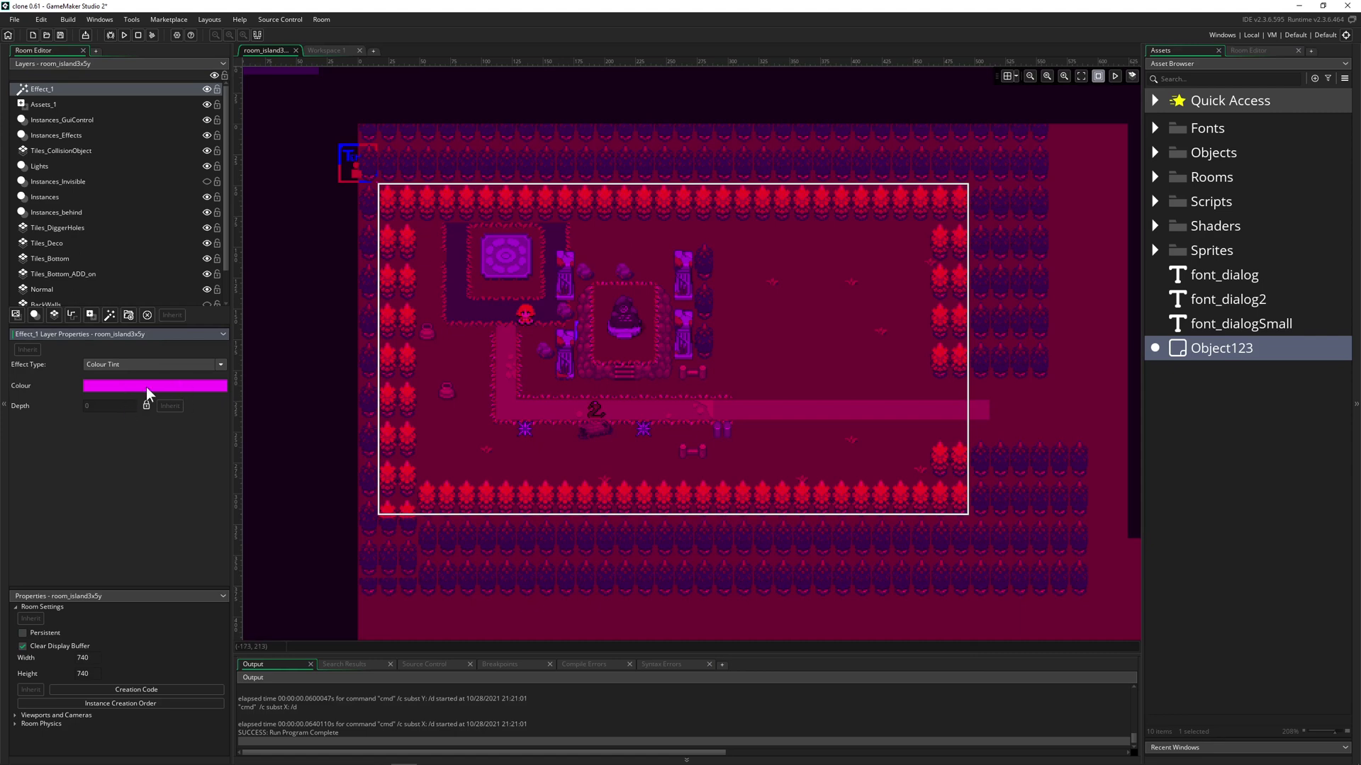
pyautogui.click(146, 387)
pyautogui.moveTo(113, 149)
pyautogui.mouseDown()
pyautogui.moveTo(78, 144)
pyautogui.moveTo(105, 182)
pyautogui.moveTo(95, 121)
pyautogui.moveTo(106, 124)
pyautogui.mouseUp()
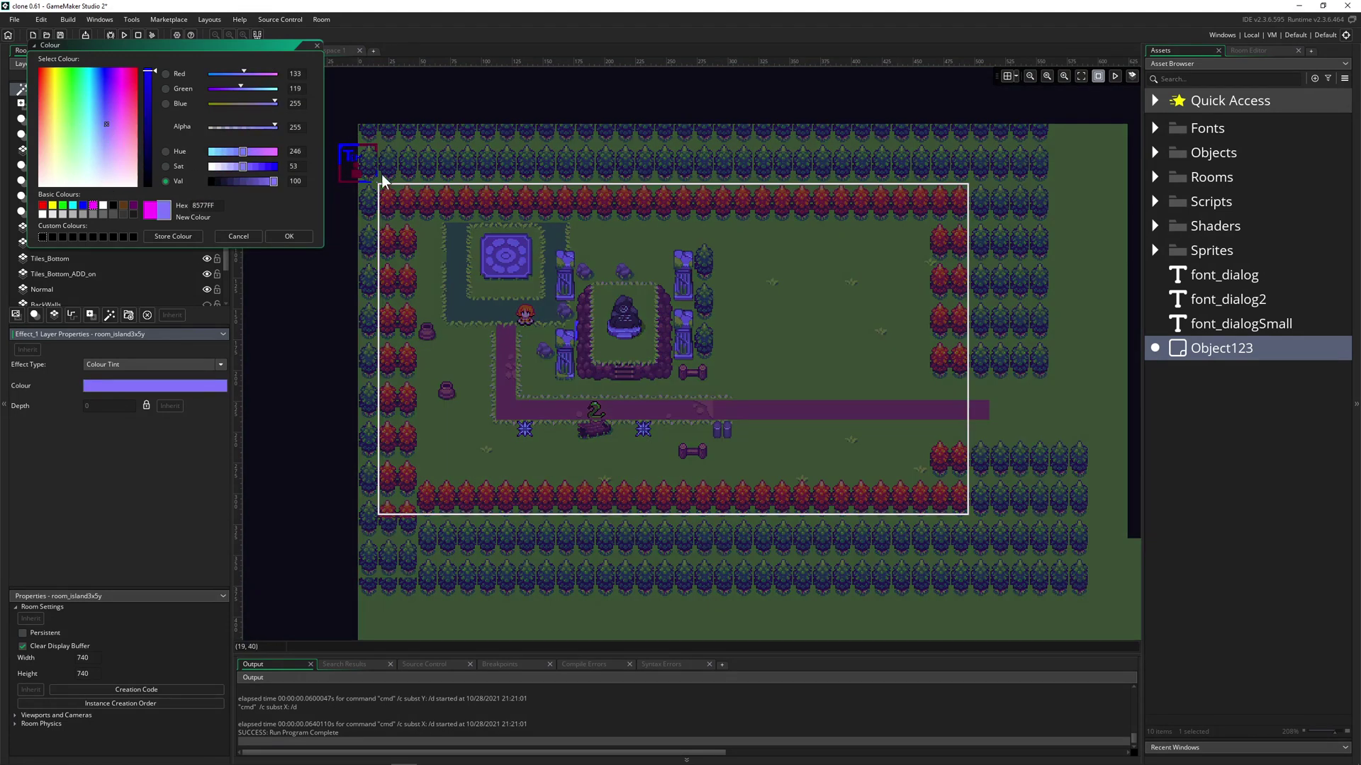
pyautogui.click(237, 236)
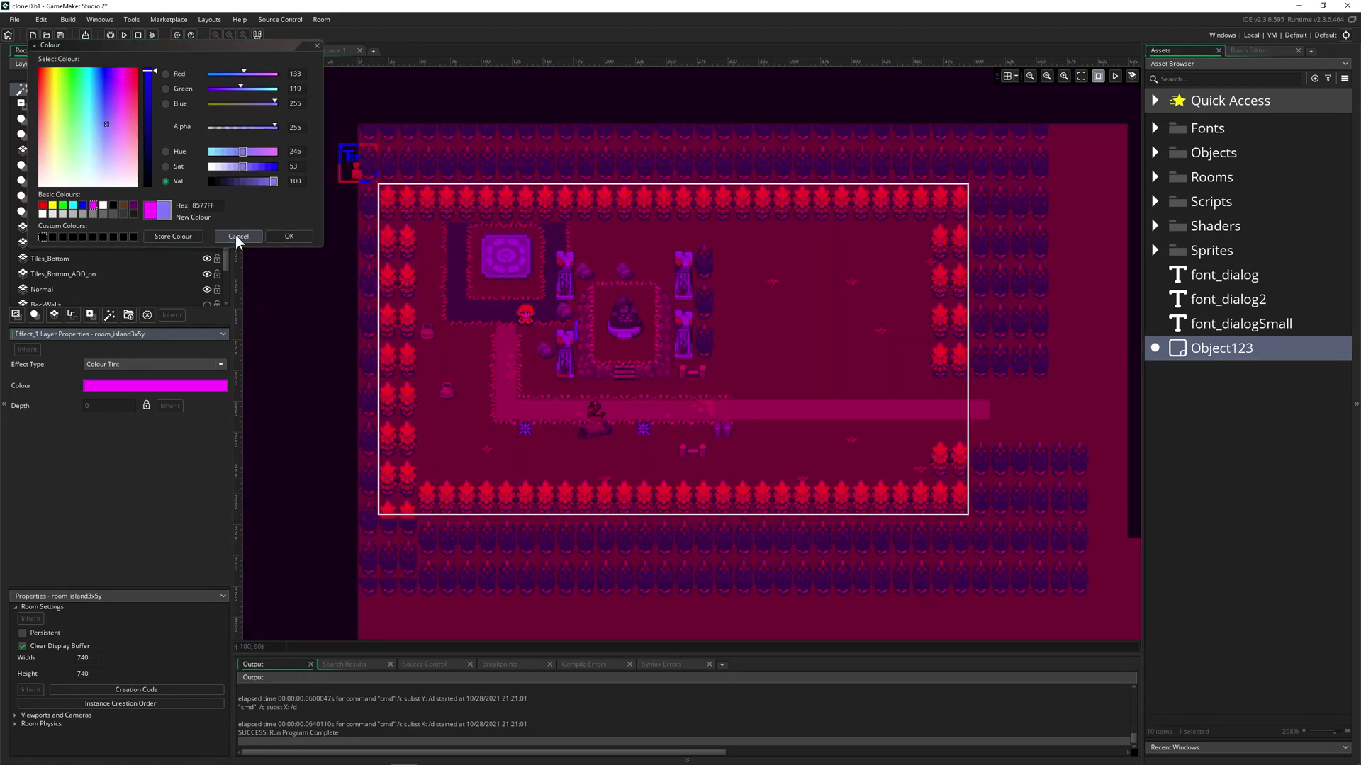
pyautogui.click(148, 363)
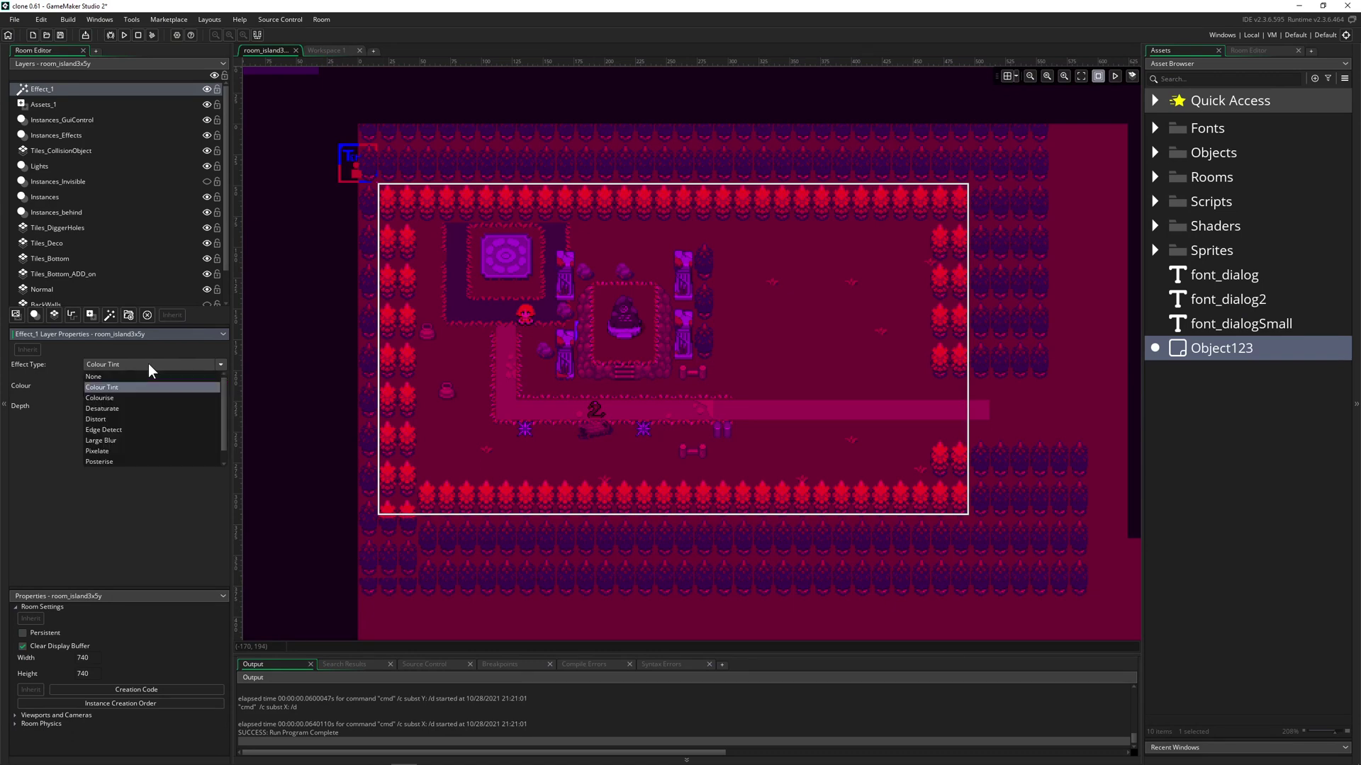
pyautogui.click(116, 387)
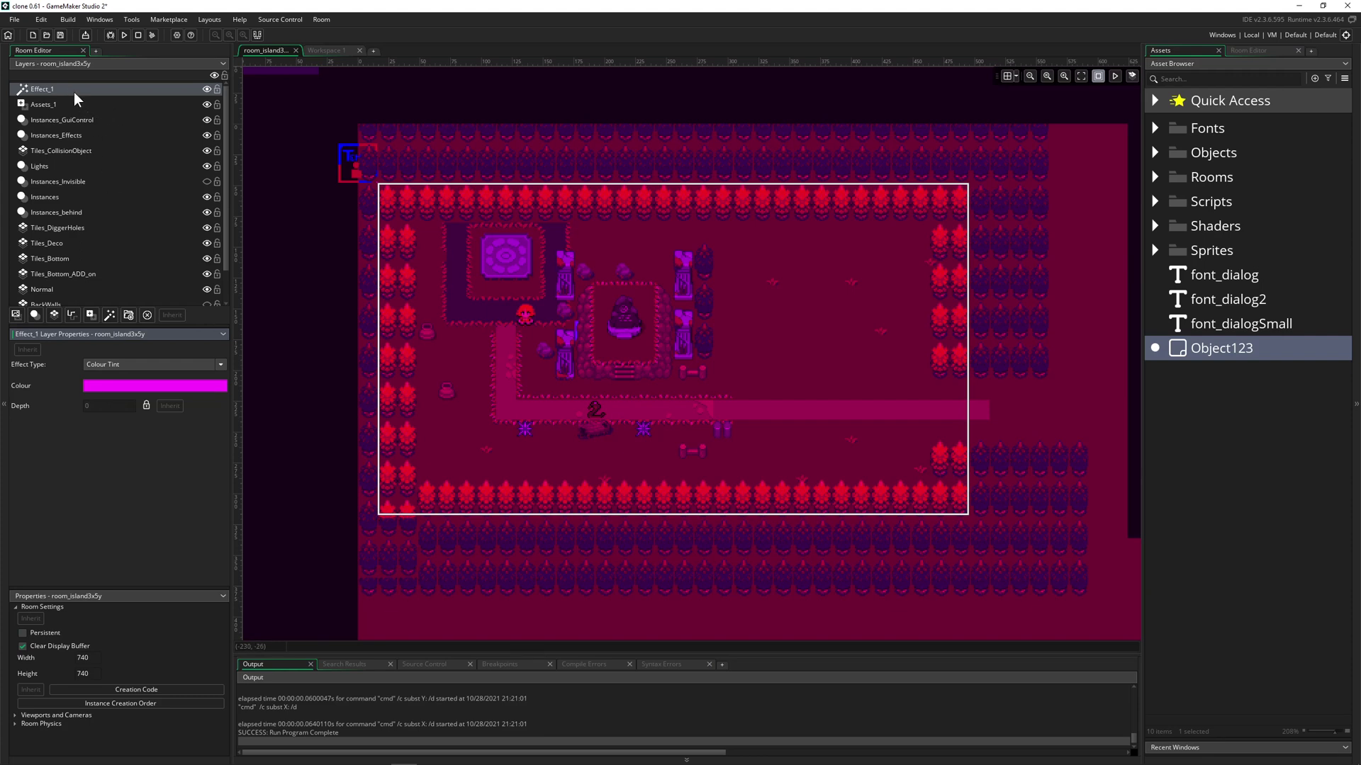
pyautogui.moveTo(73, 92); pyautogui.dragTo(92, 220)
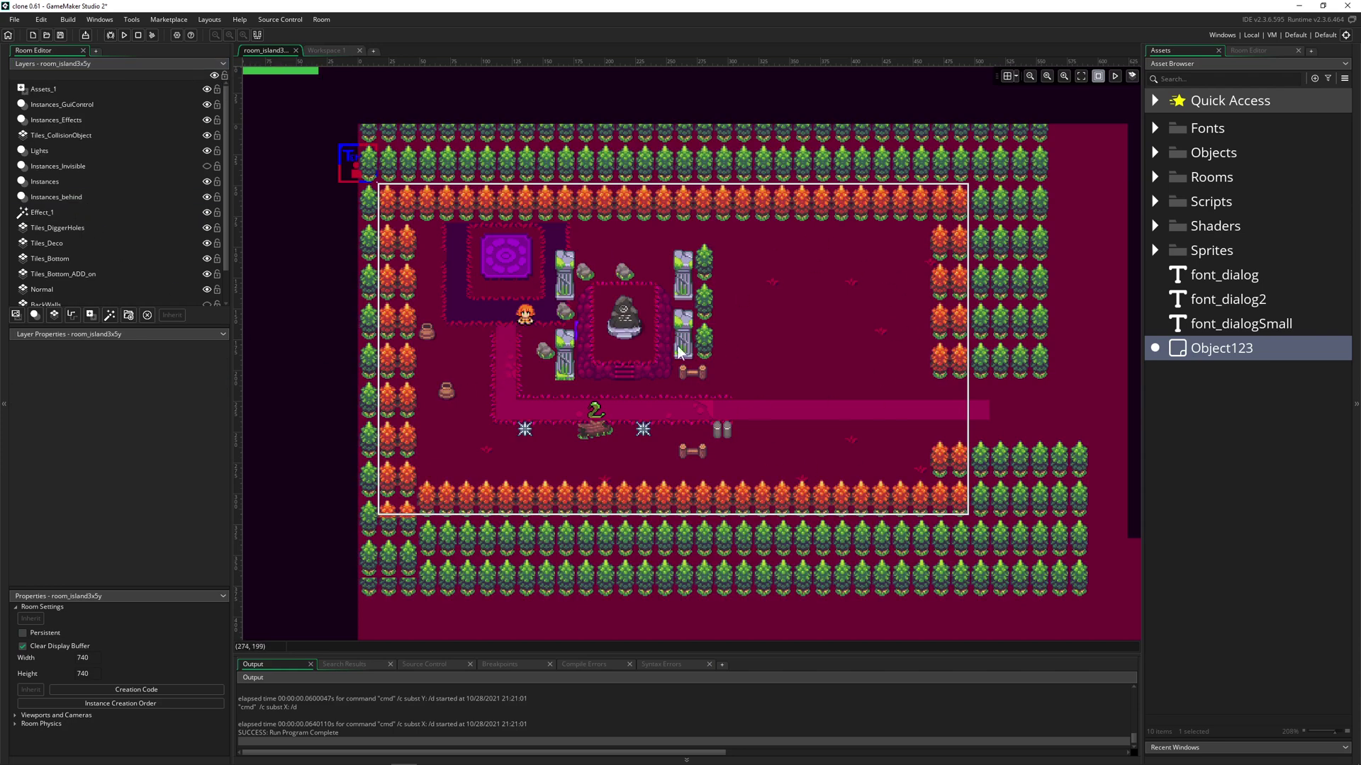
pyautogui.moveTo(41, 216); pyautogui.dragTo(57, 92)
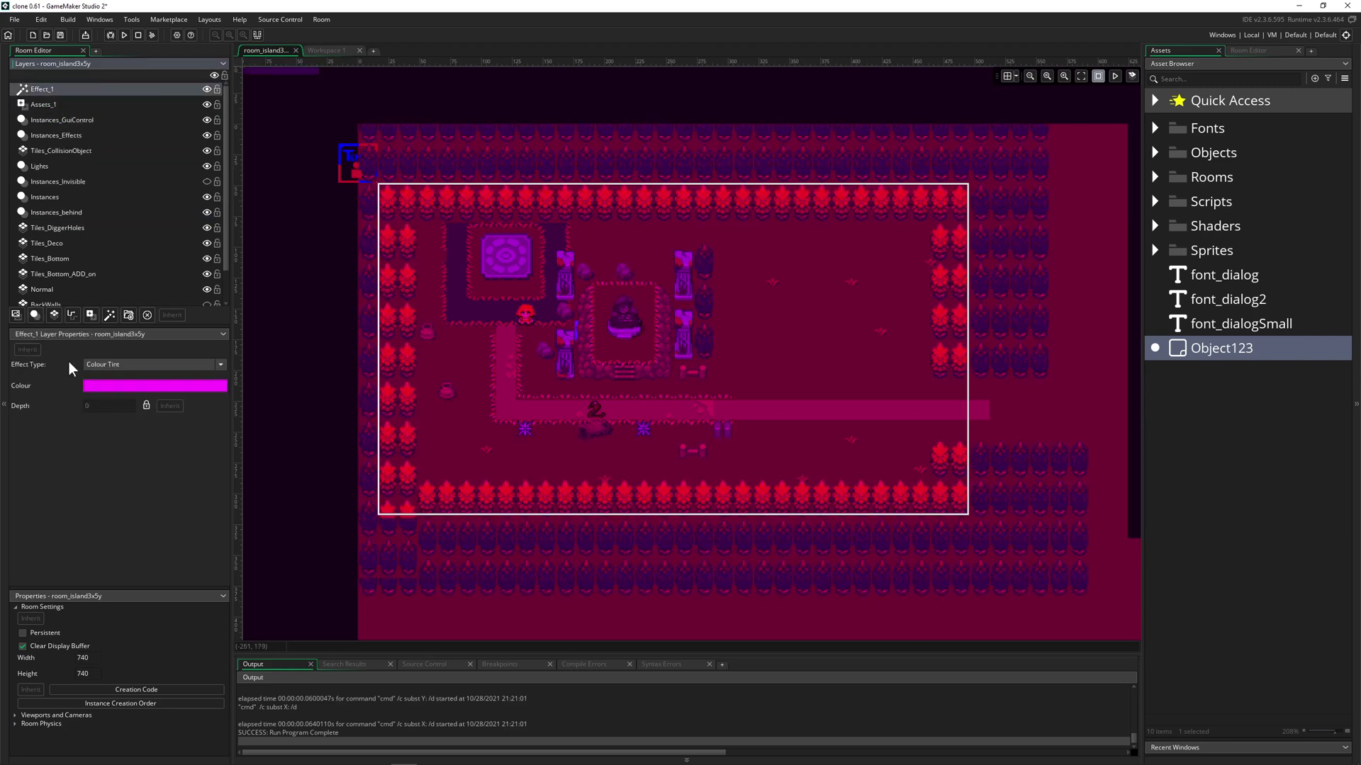
# Switch Effect_1 to Colourise at intensity 0.3 and preview an alternative tint colour.
pyautogui.click(172, 360)
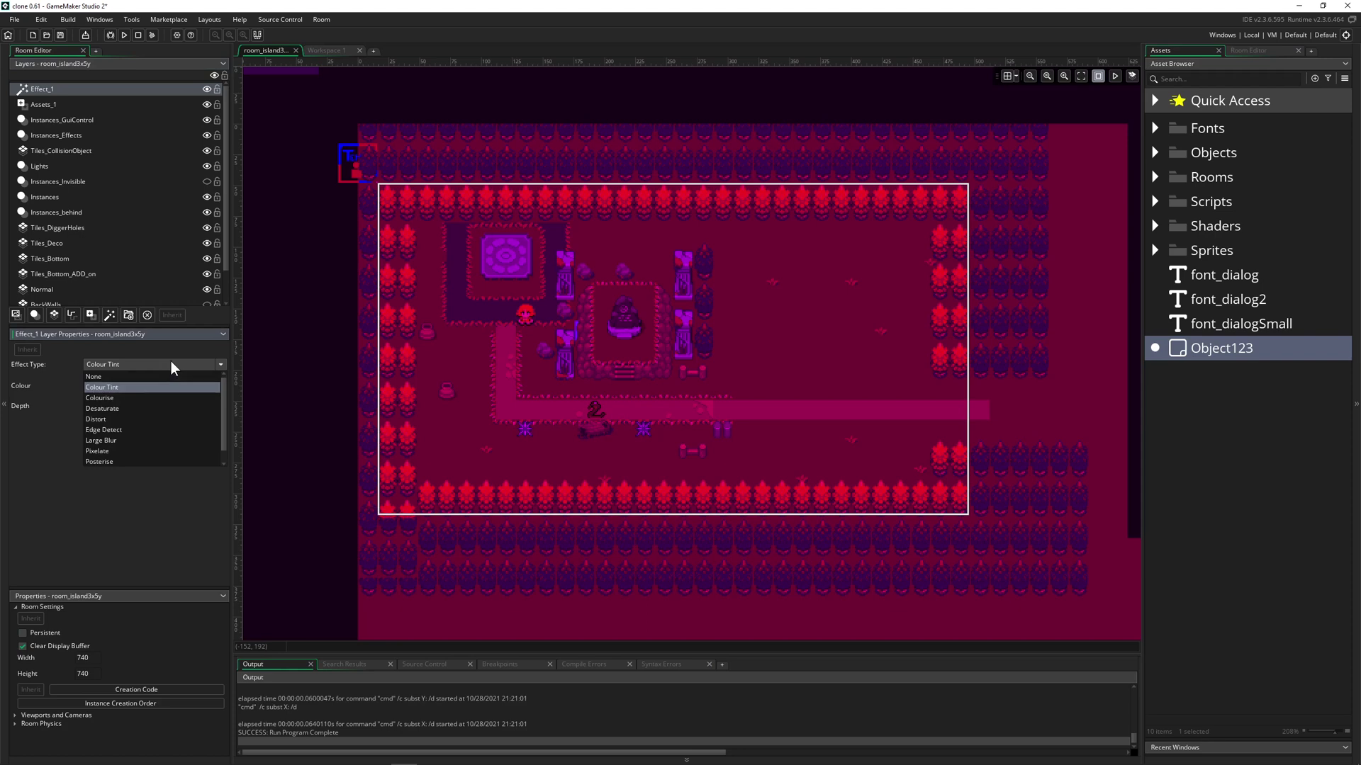
pyautogui.click(114, 398)
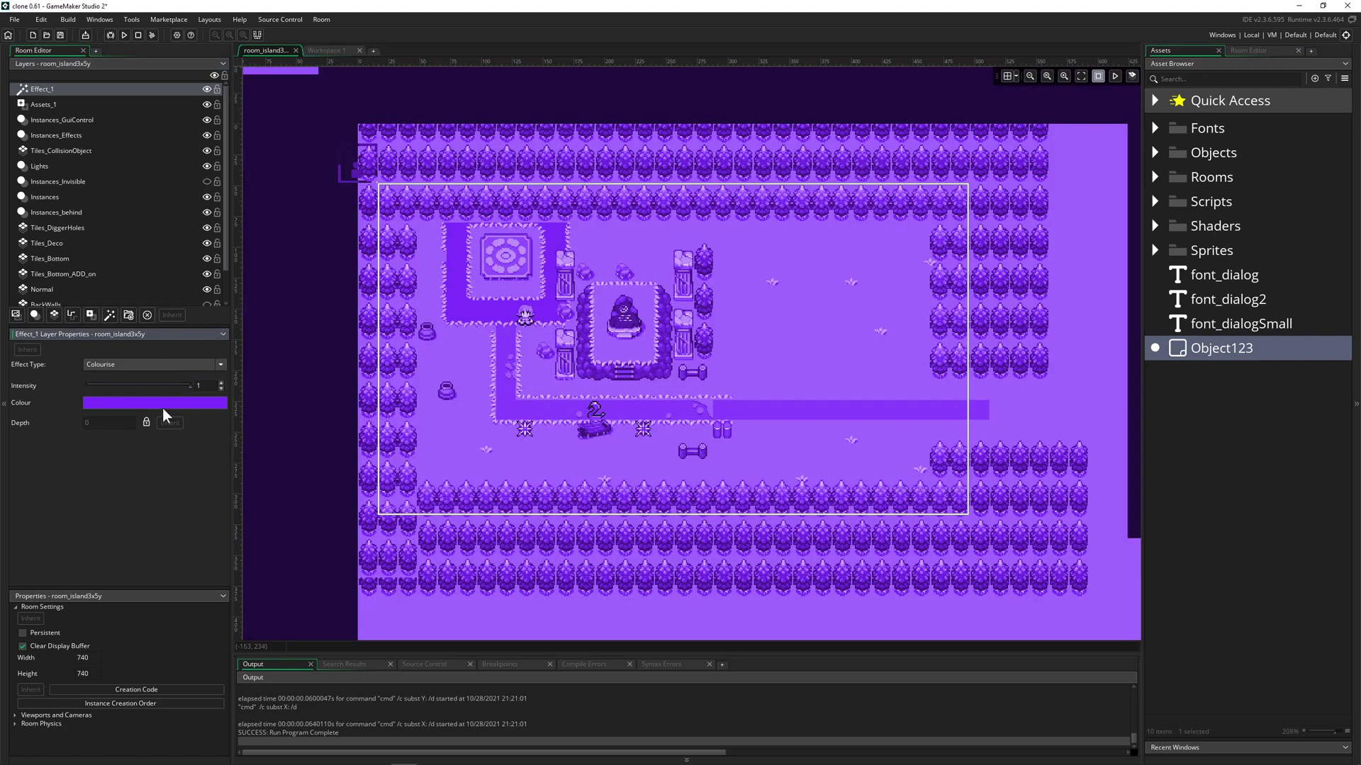
pyautogui.moveTo(189, 387); pyautogui.dragTo(140, 388)
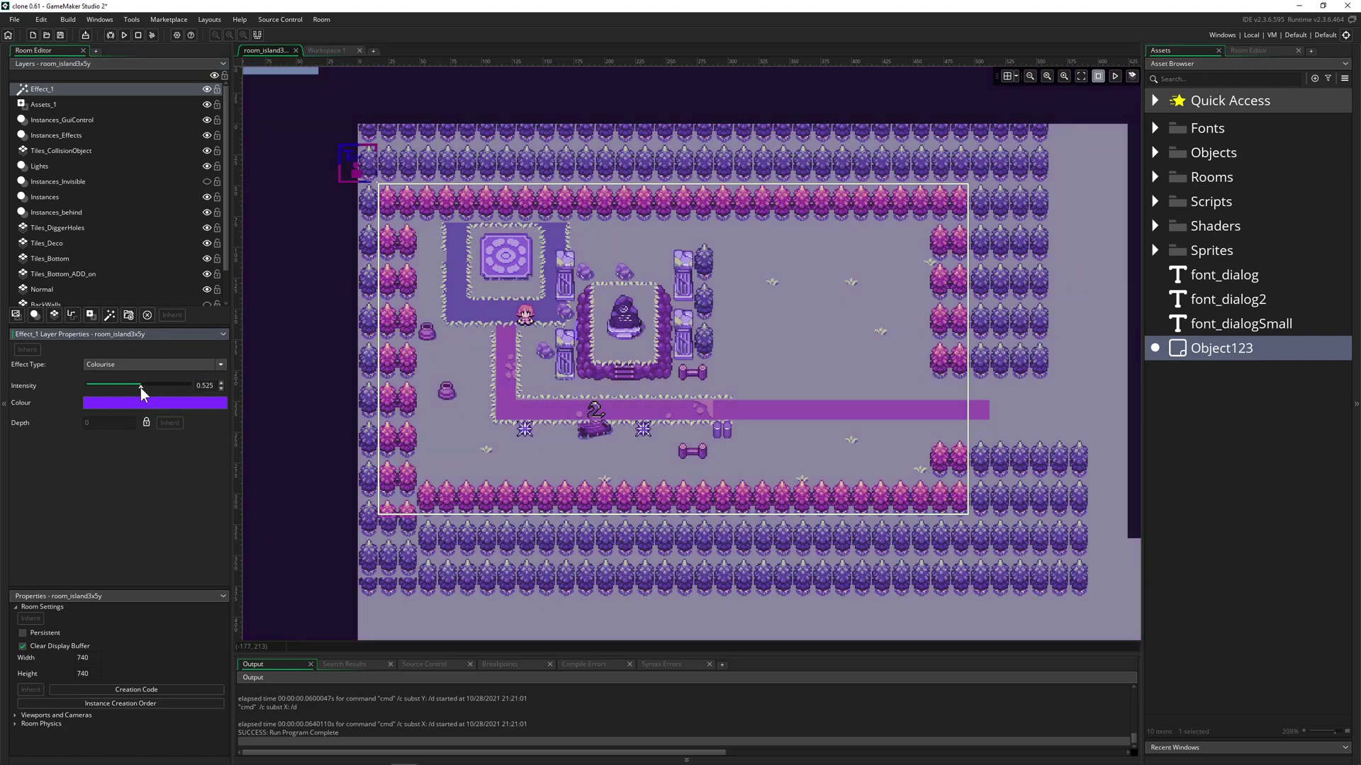
pyautogui.click(119, 404)
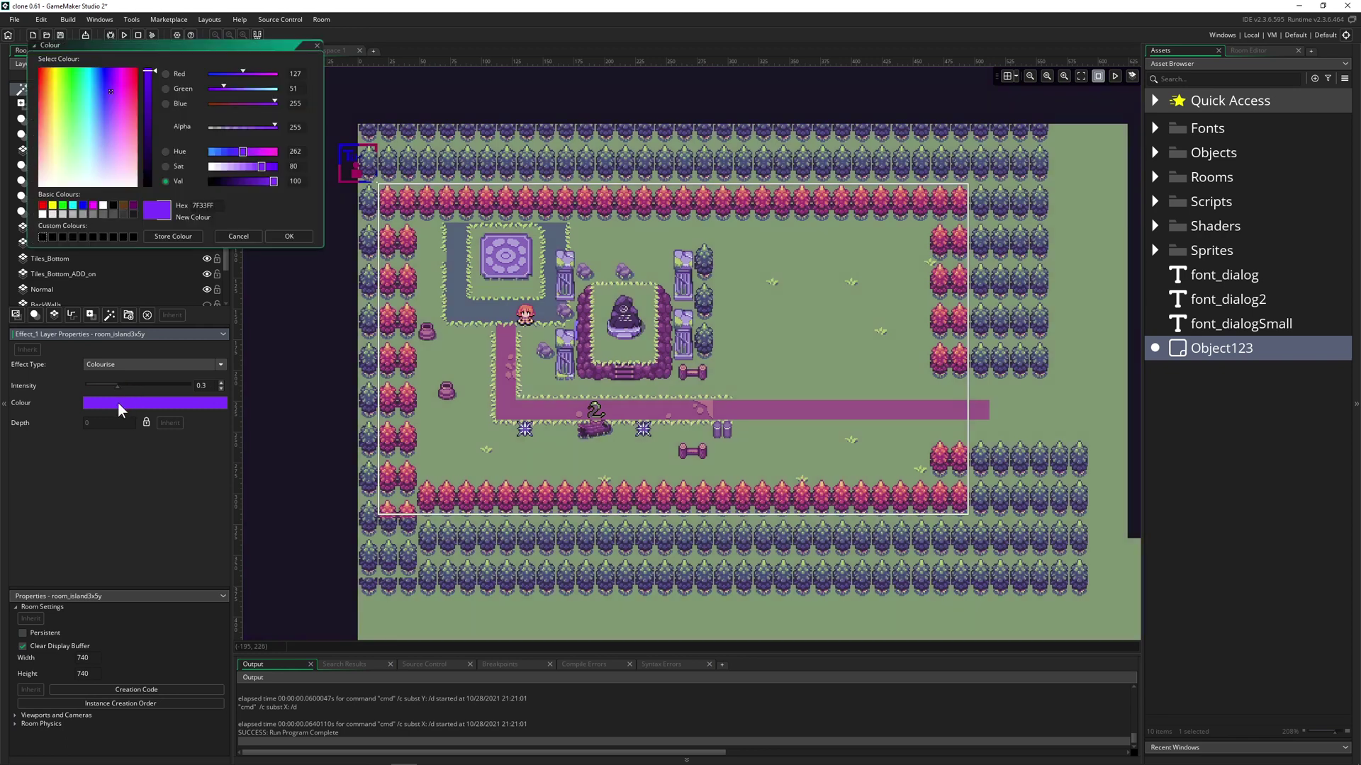
pyautogui.moveTo(99, 155); pyautogui.dragTo(100, 106)
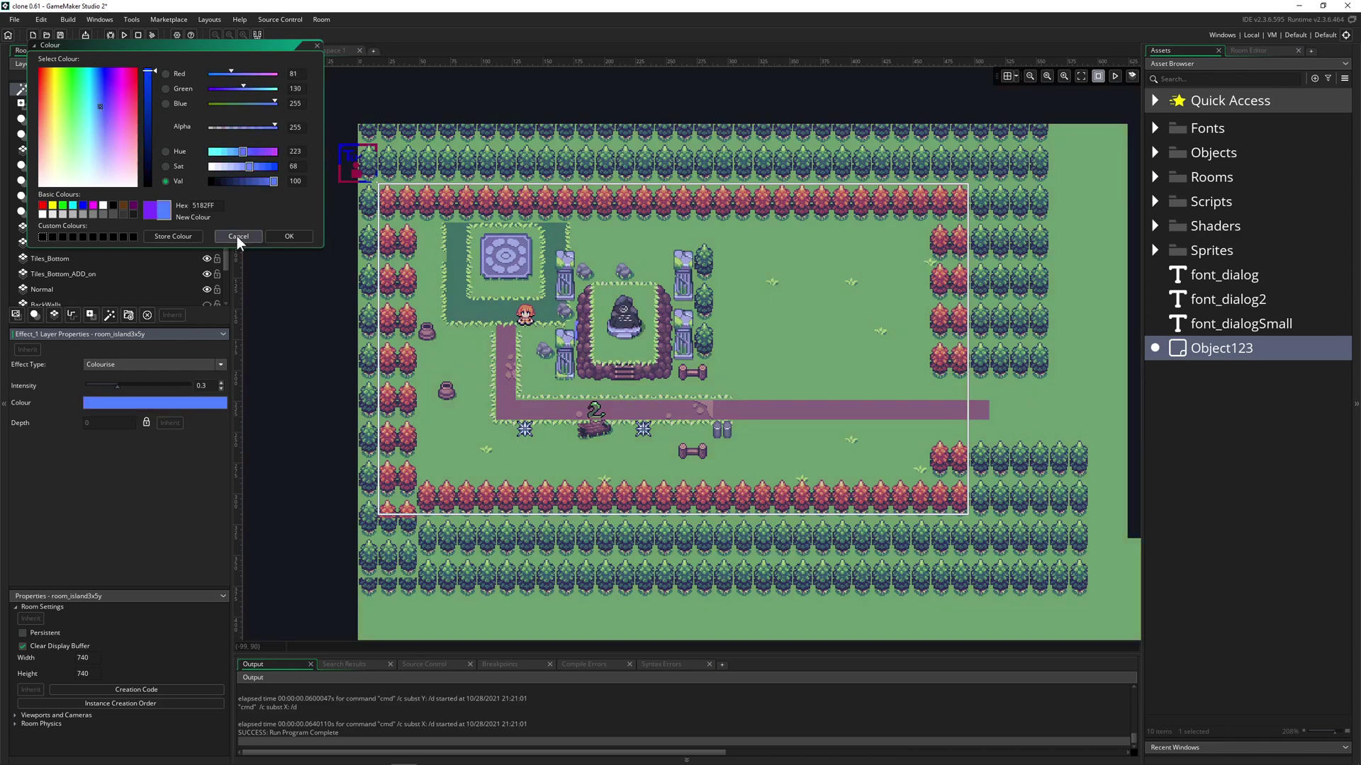
# Keep the purple Colourise tint and open Object123's Create event code.
pyautogui.click(237, 236)
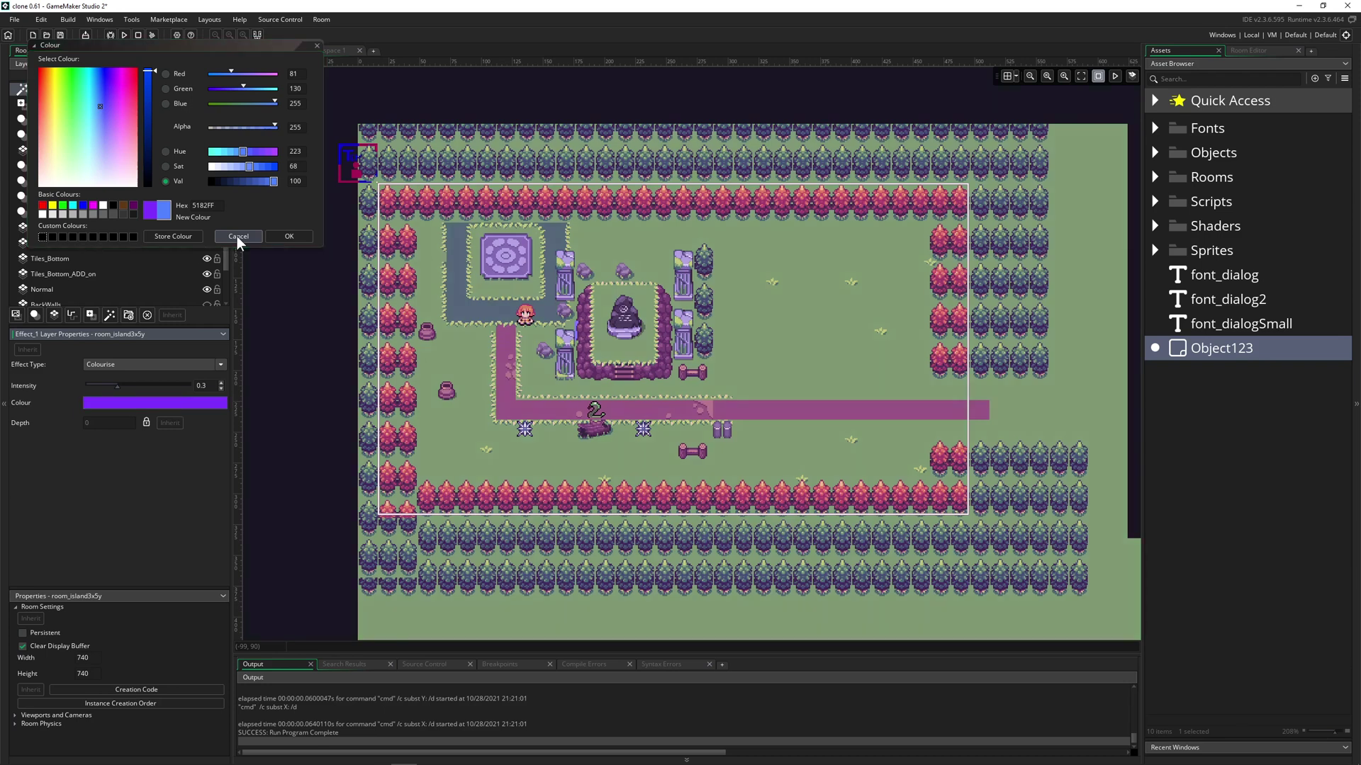
pyautogui.doubleClick(1184, 347)
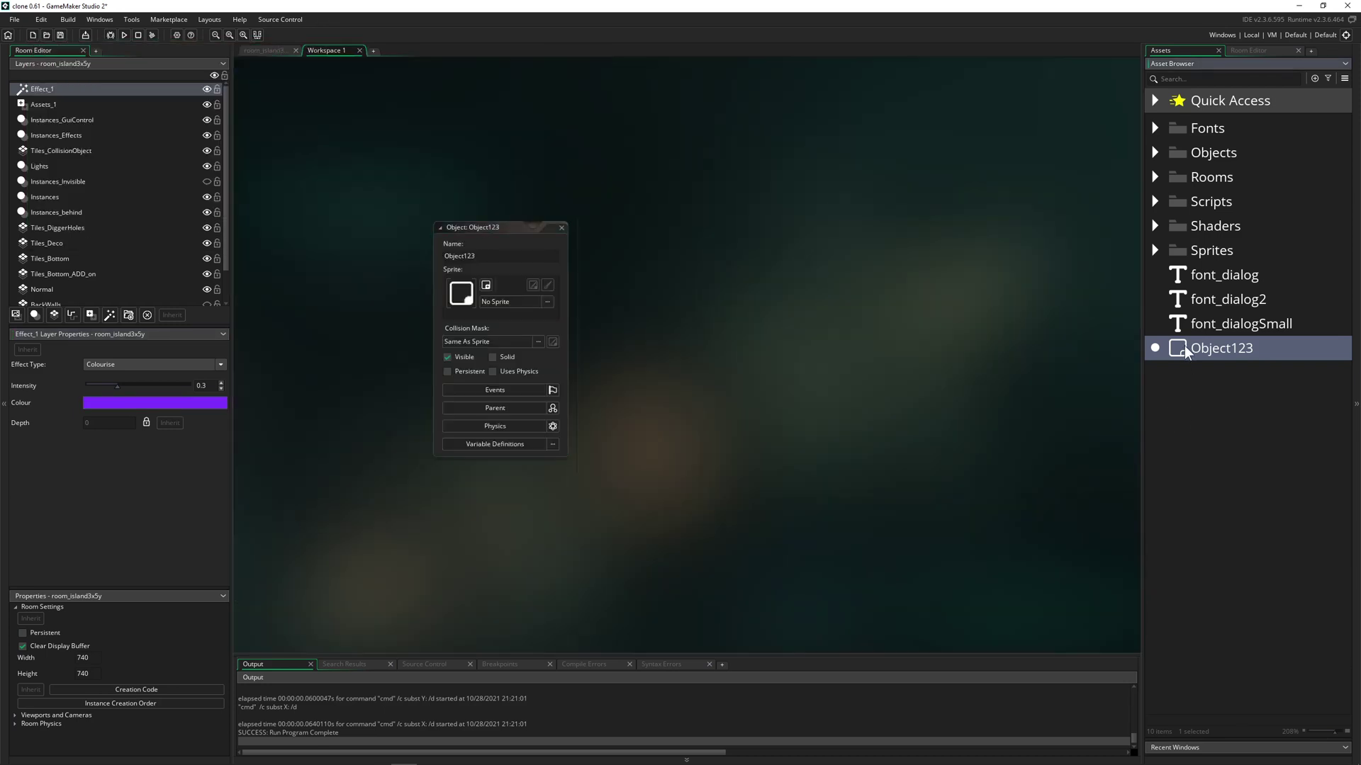
pyautogui.click(518, 391)
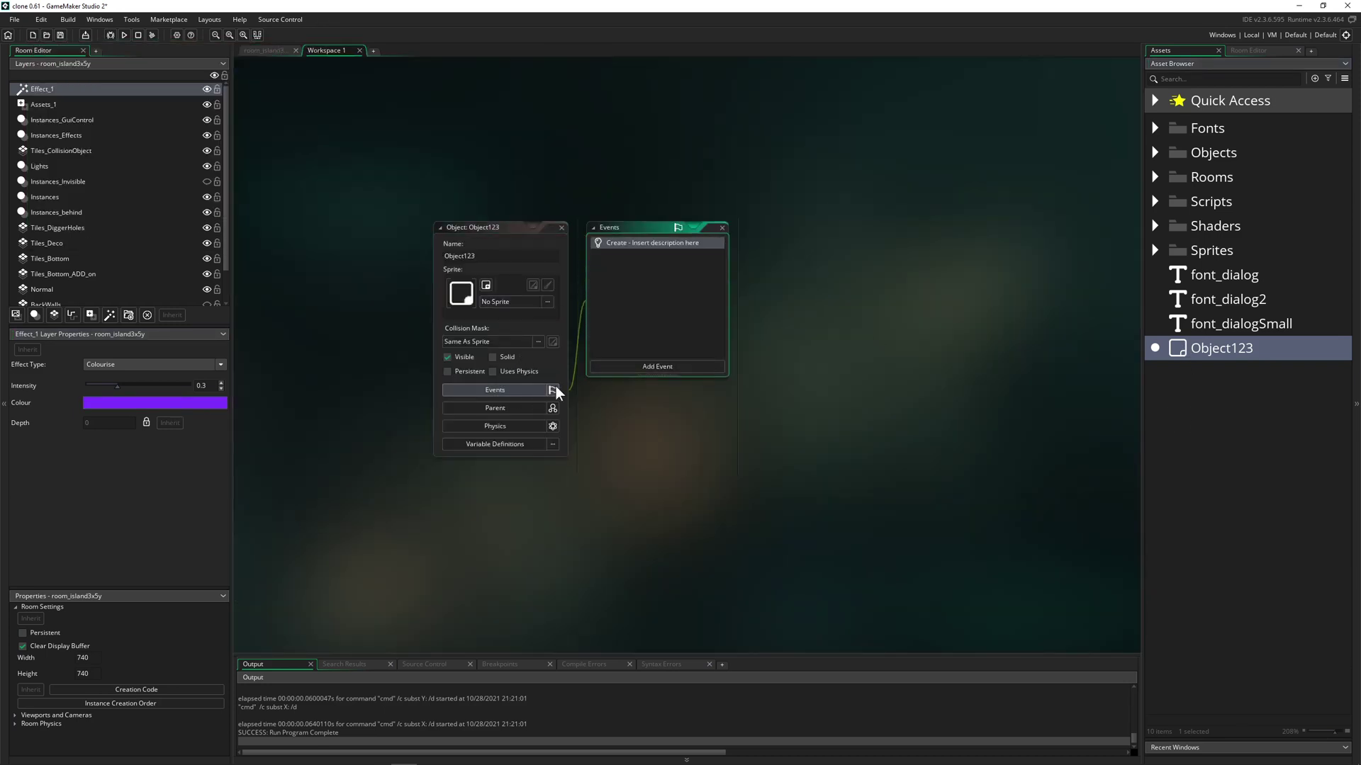
pyautogui.doubleClick(657, 245)
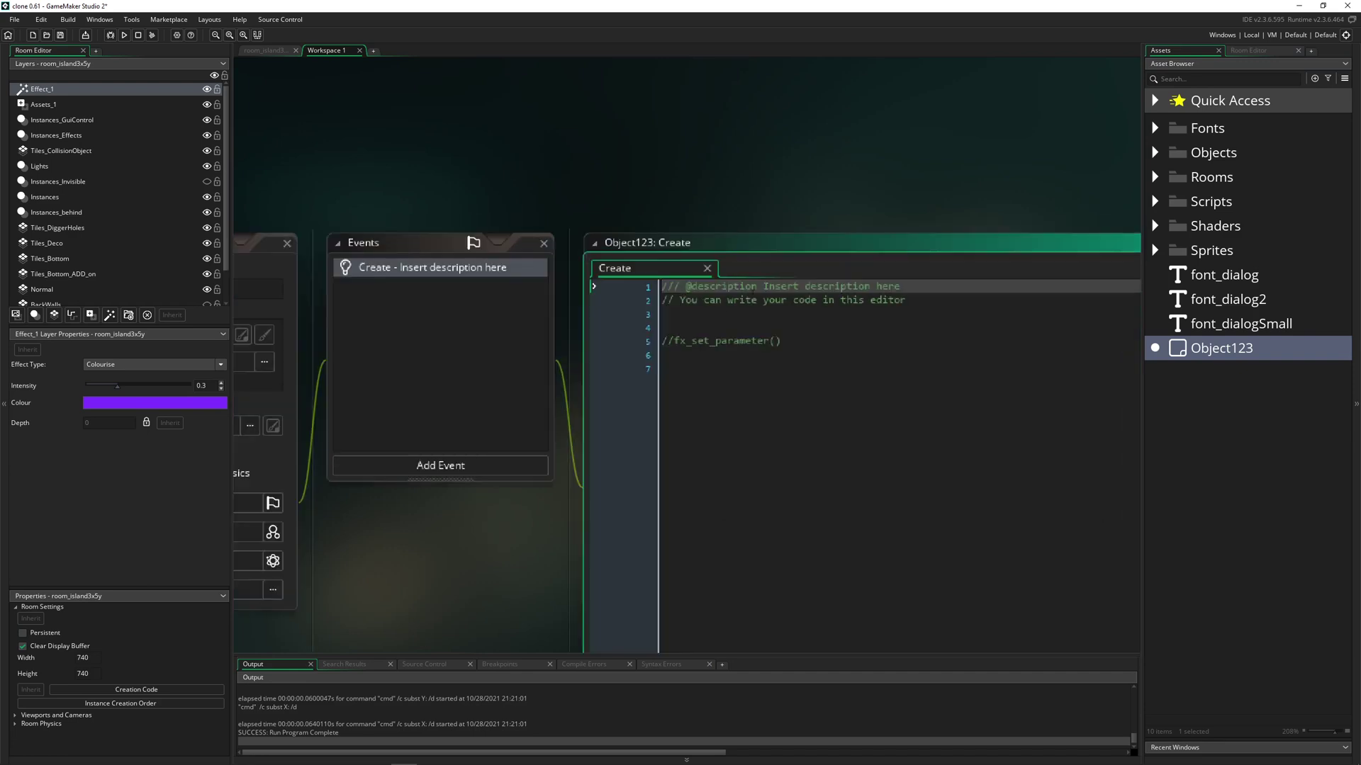
# Clear the stray fx_ on line 4, comment out fx_set_parameter(), and save the code.
pyautogui.click(704, 327)
pyautogui.write('fx_')
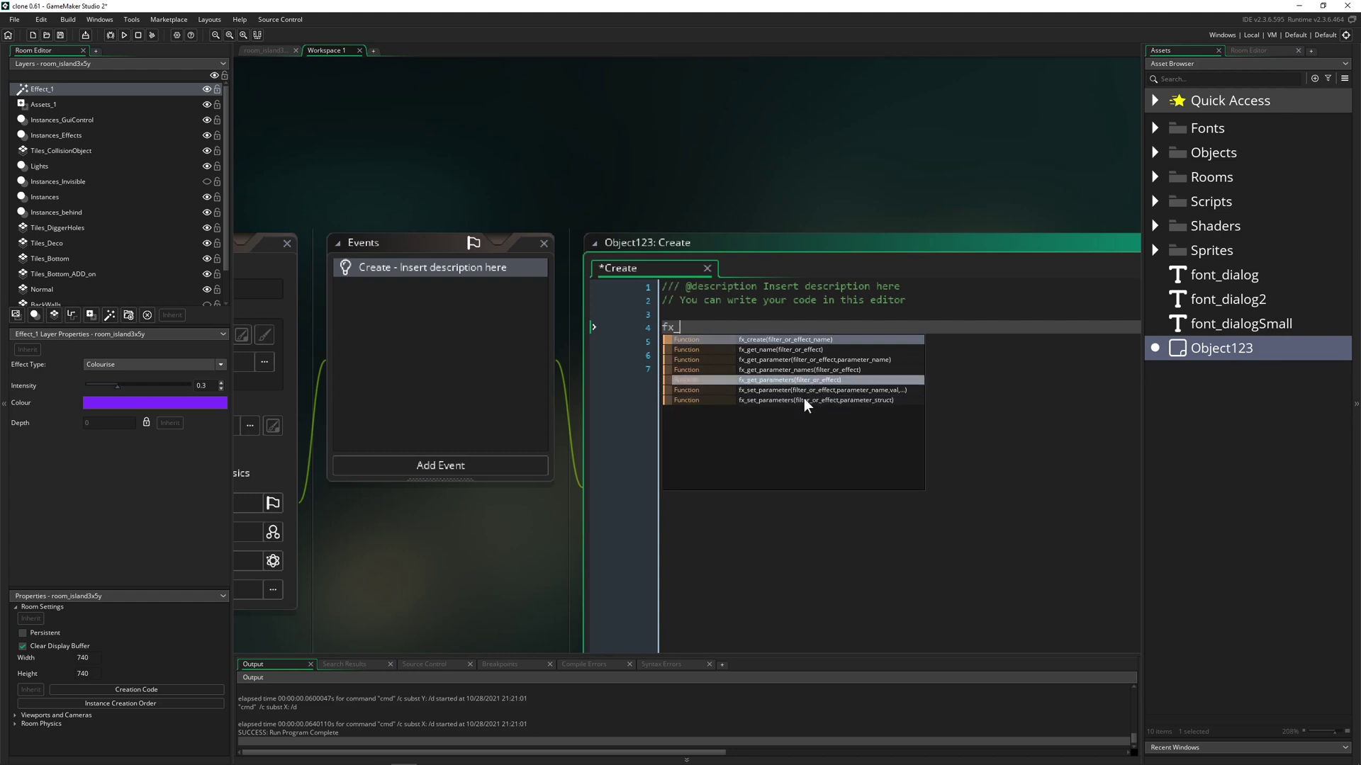
pyautogui.click(966, 402)
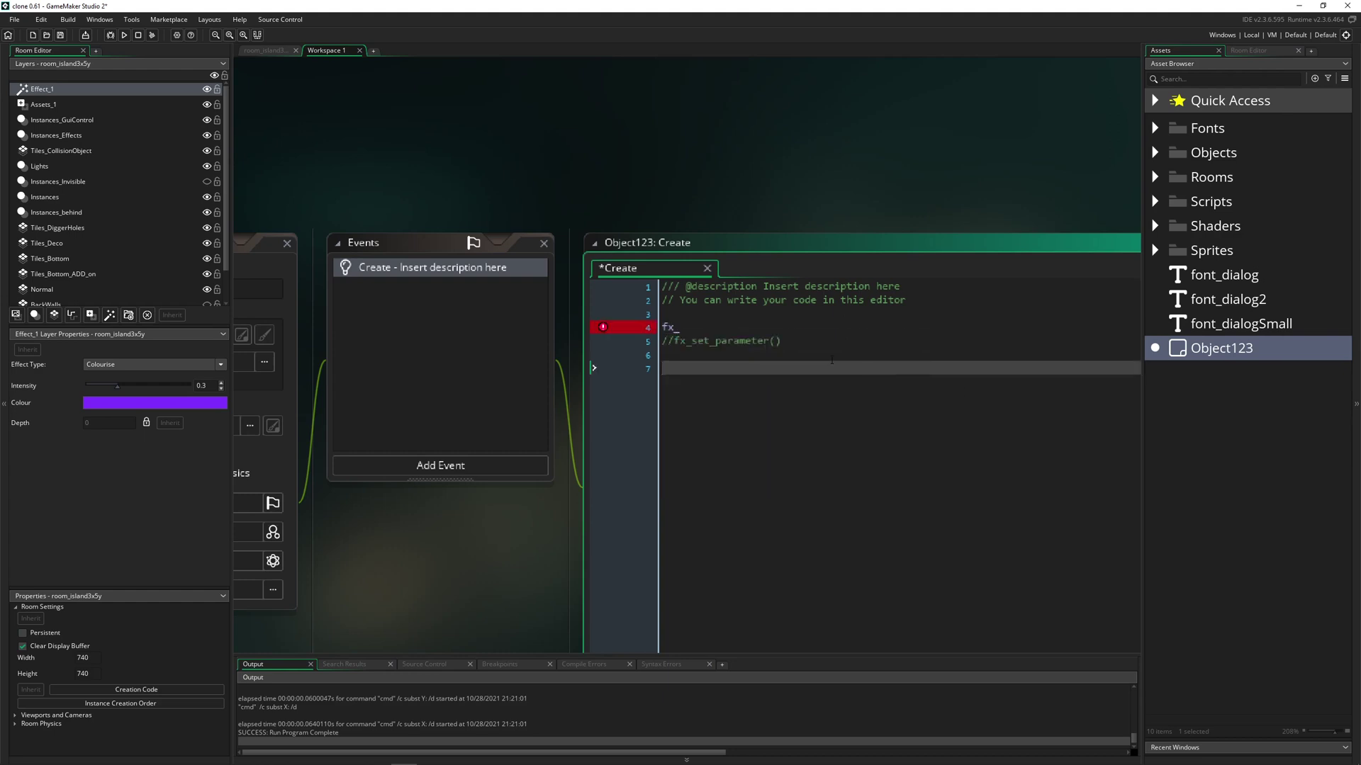
pyautogui.click(678, 327)
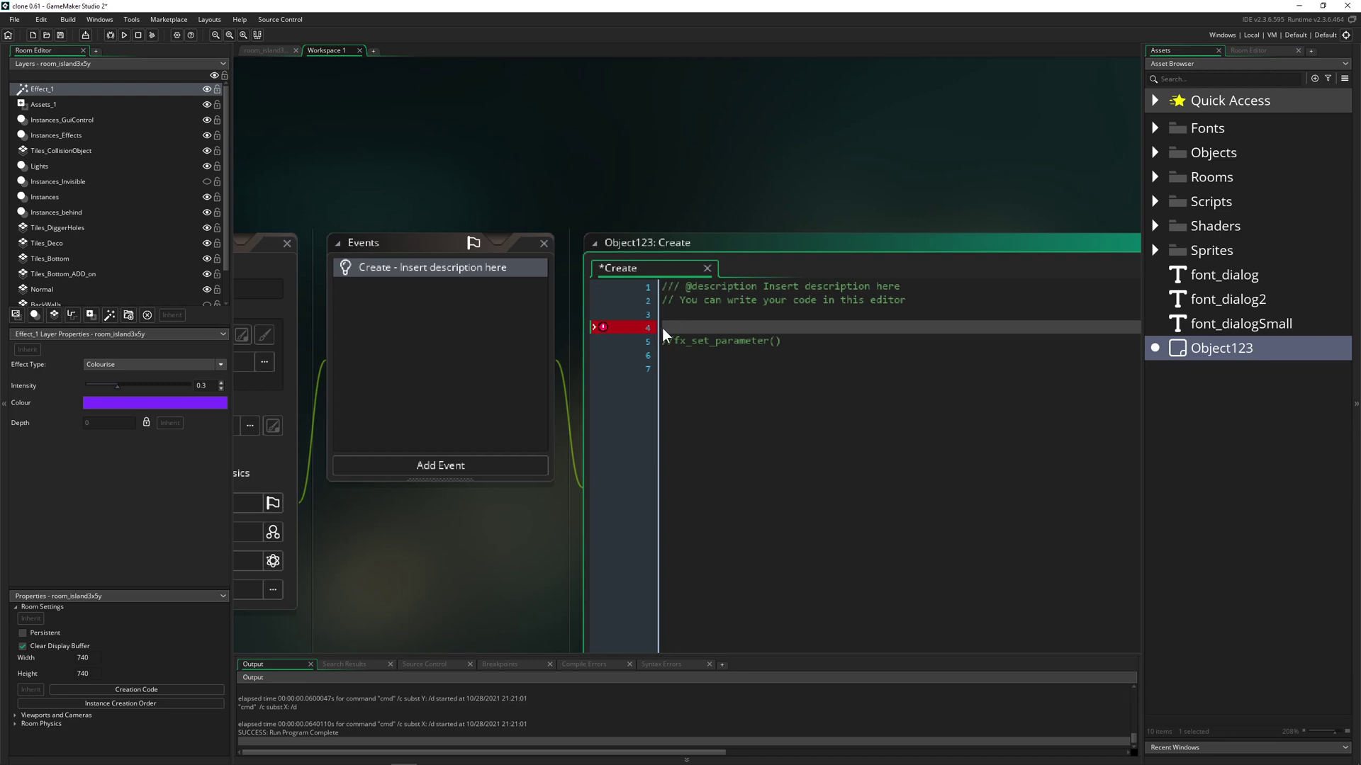
pyautogui.hotkey('ctrl', 's')
# Back in room_island3x5y, pick a pale lilac Colourise tint with saturation 10 and value 90.
pyautogui.click(266, 51)
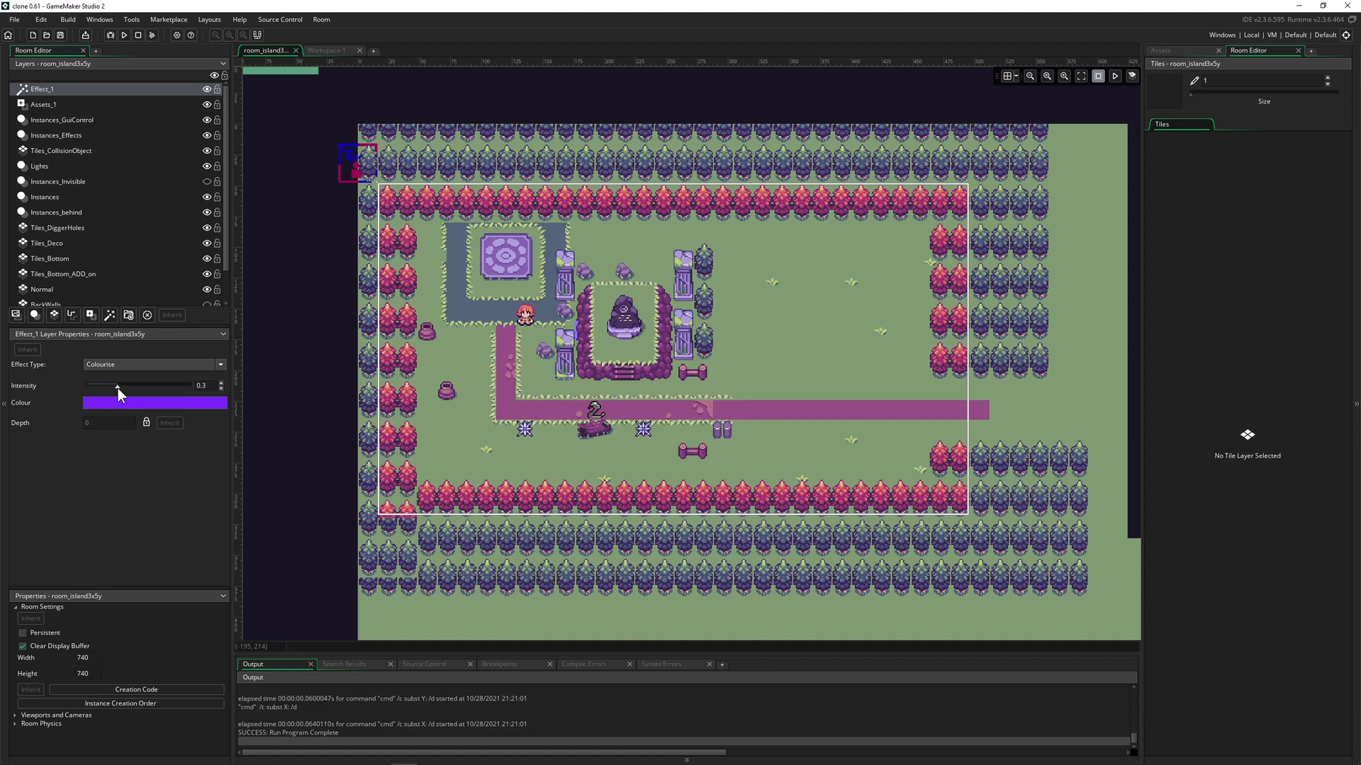
pyautogui.moveTo(118, 387)
pyautogui.mouseDown()
pyautogui.moveTo(166, 387)
pyautogui.moveTo(122, 385)
pyautogui.mouseUp()
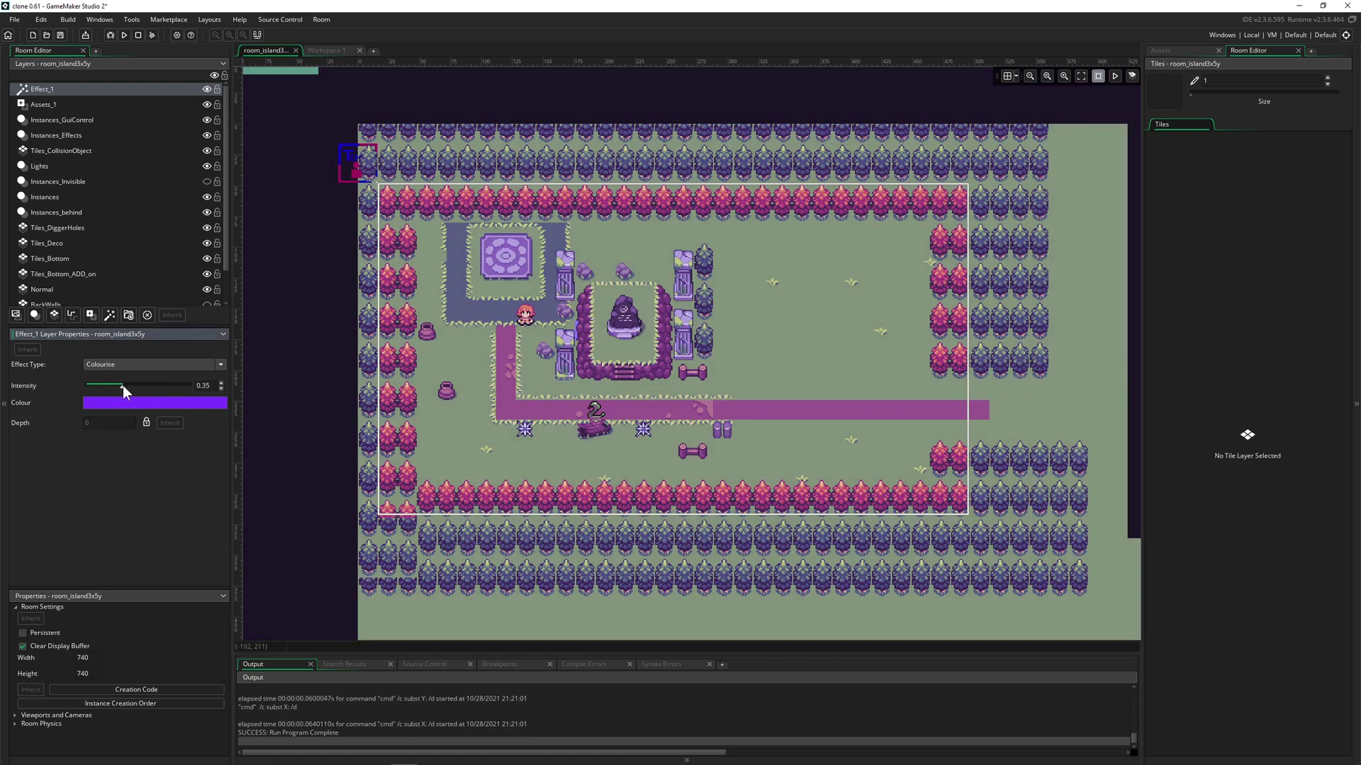
pyautogui.click(133, 402)
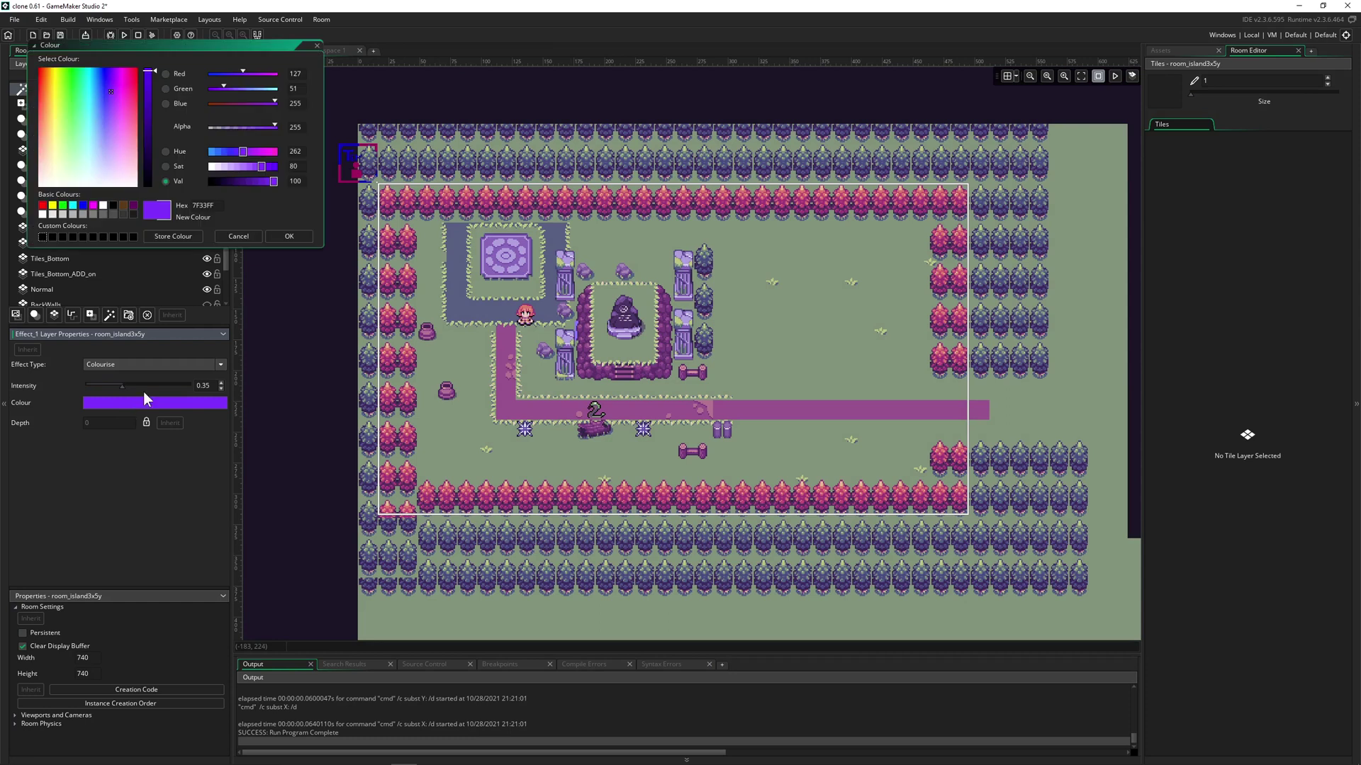
pyautogui.click(220, 167)
pyautogui.click(222, 181)
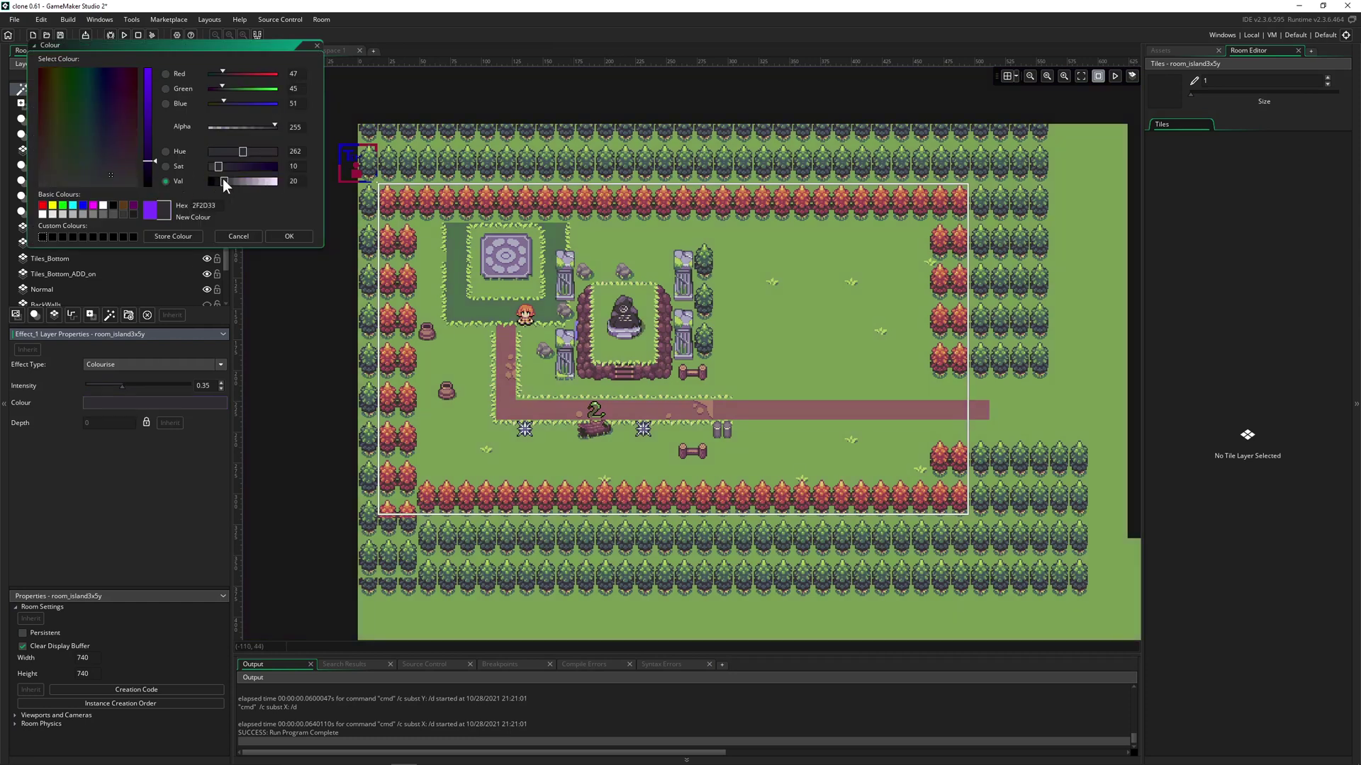
pyautogui.click(272, 182)
pyautogui.moveTo(273, 179); pyautogui.dragTo(266, 181)
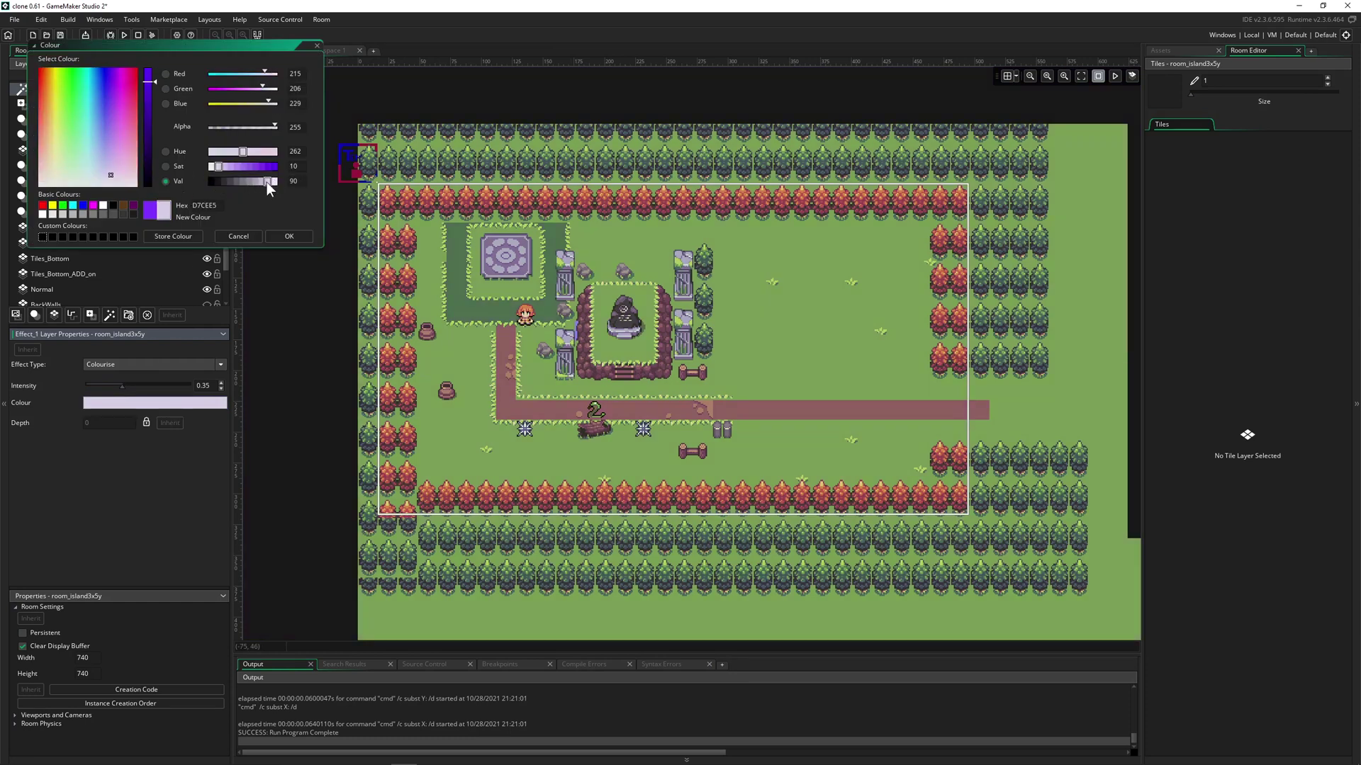
# Raise the Colourise intensity to 0.975 and confirm the D7CEE5 lilac tint, keeping it after previewing other hues.
pyautogui.moveTo(123, 387); pyautogui.dragTo(187, 381)
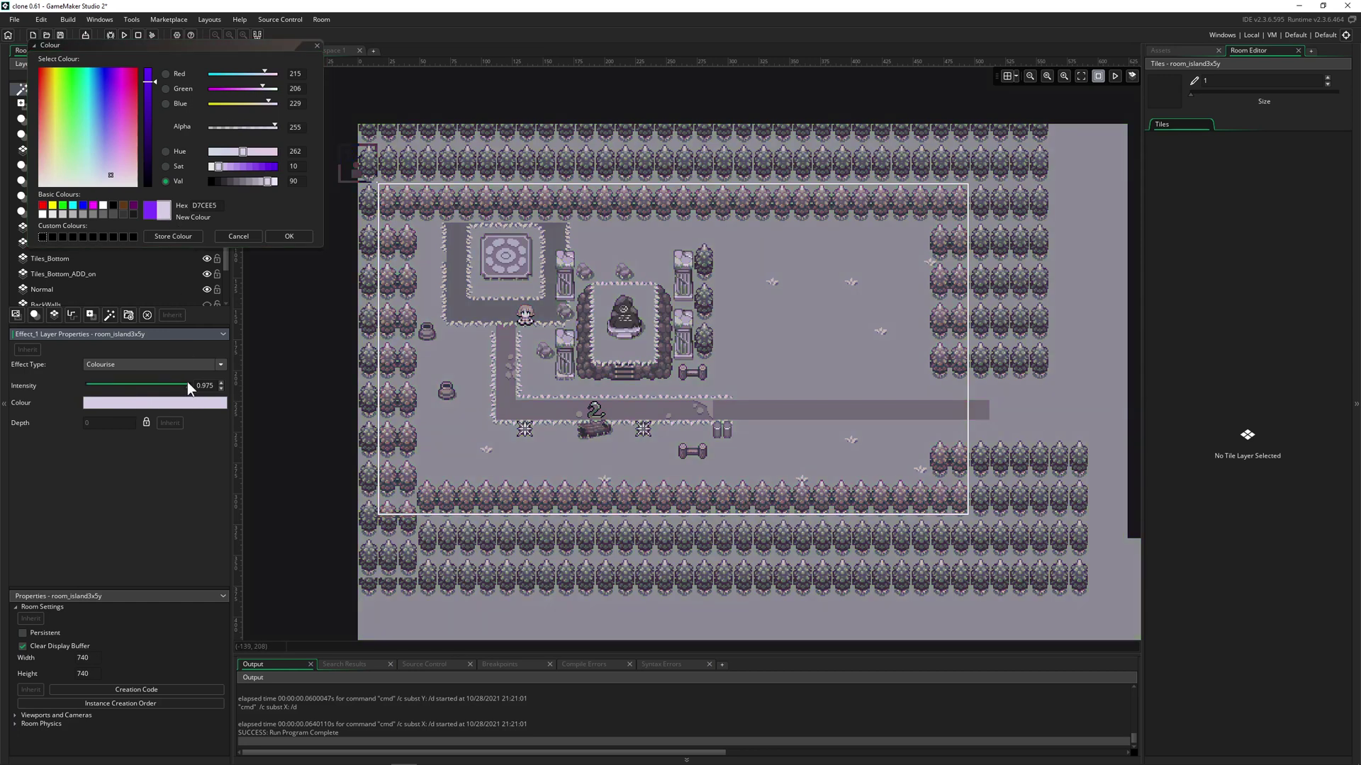
pyautogui.click(291, 235)
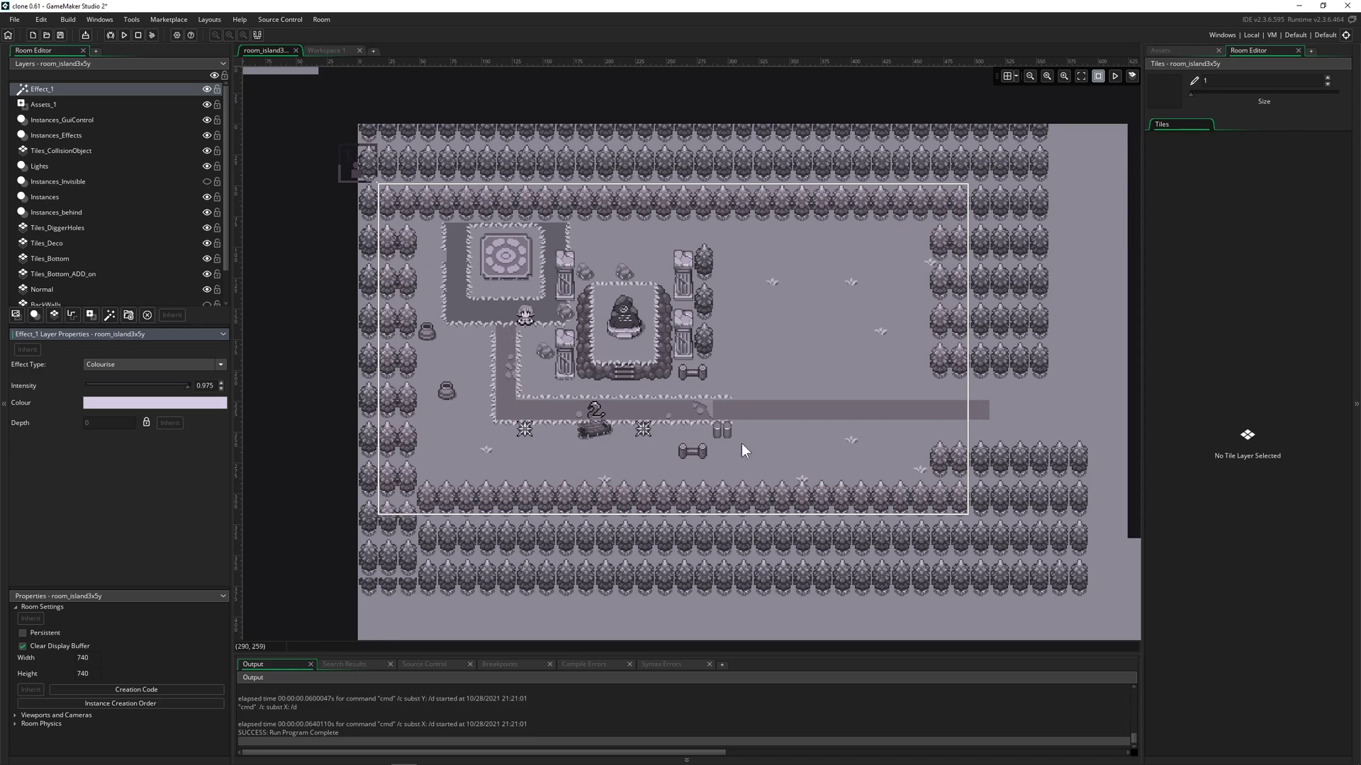
pyautogui.click(197, 404)
pyautogui.moveTo(122, 136)
pyautogui.mouseDown()
pyautogui.moveTo(71, 91)
pyautogui.moveTo(101, 110)
pyautogui.mouseUp()
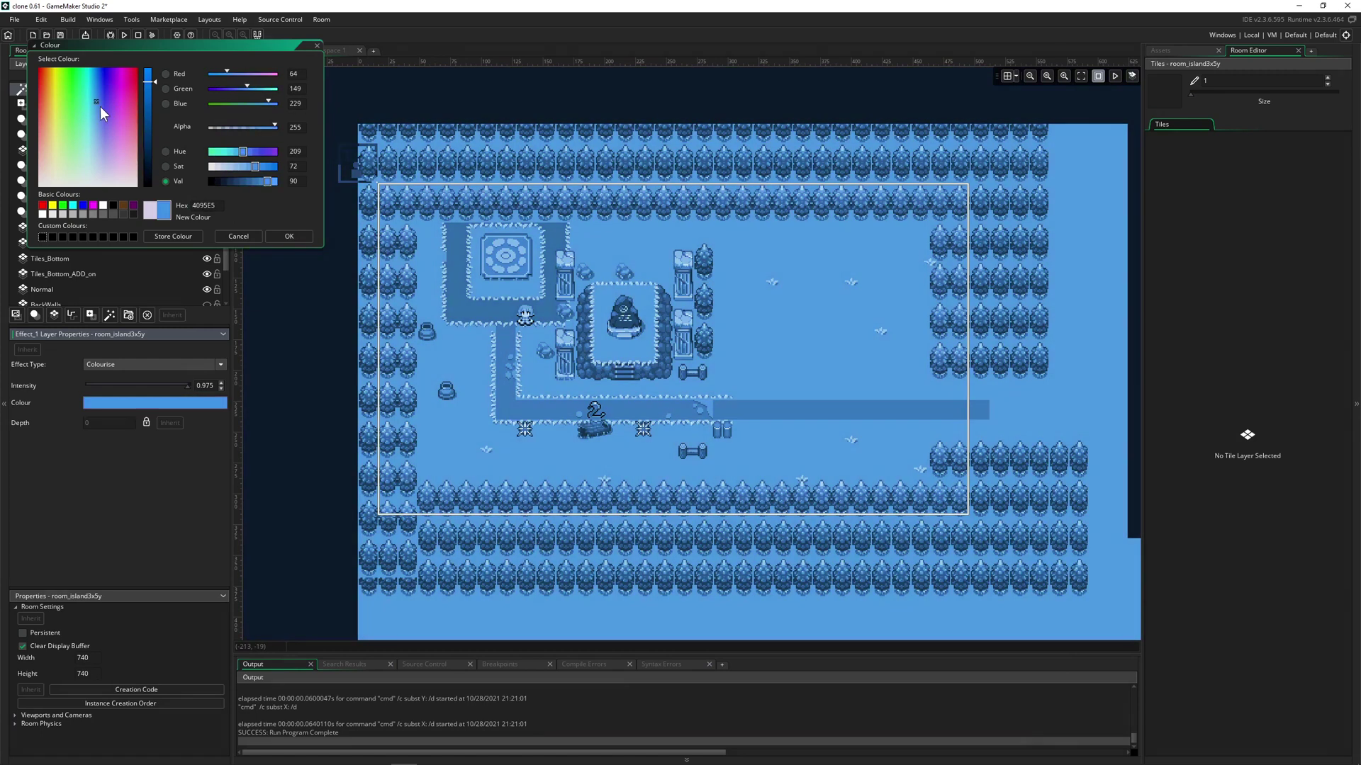
pyautogui.click(241, 235)
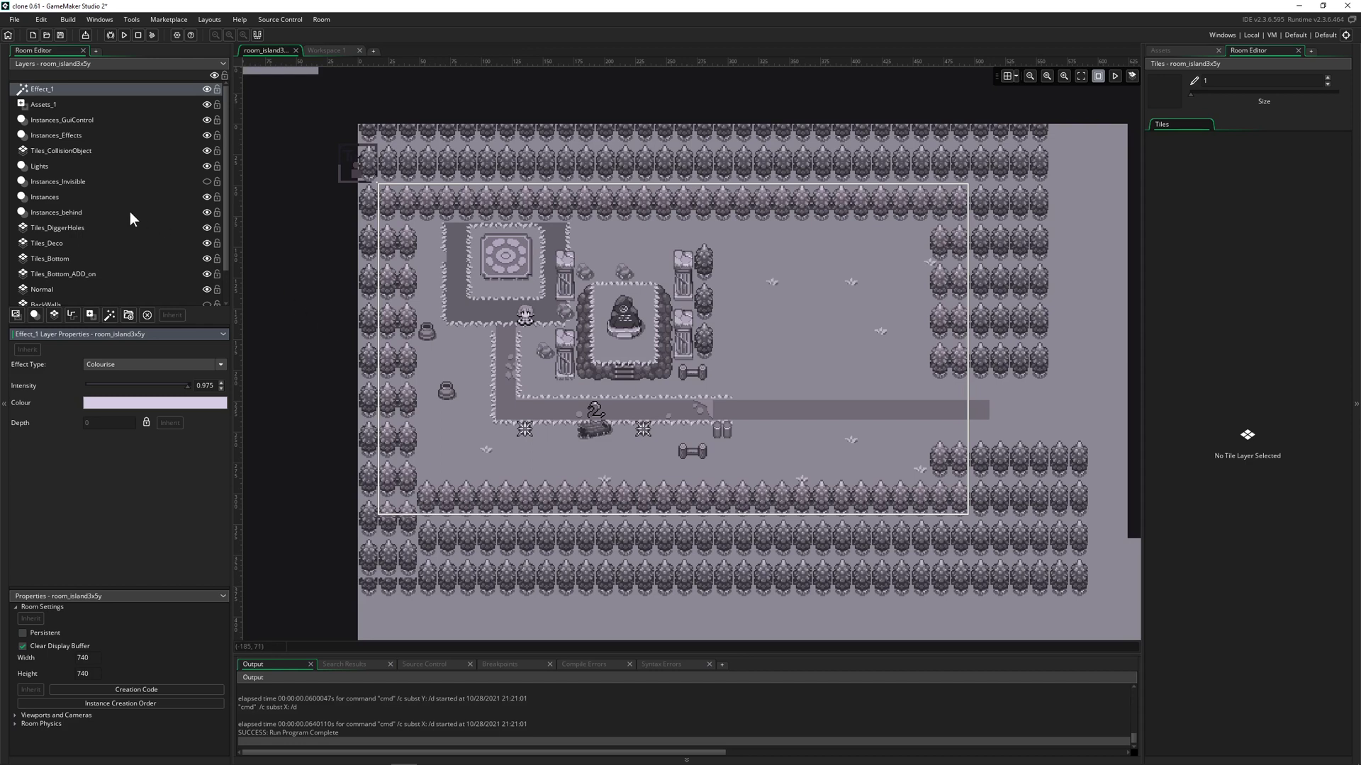
# Switch Effect_1 to Desaturate and set its intensity to 0.825.
pyautogui.click(142, 364)
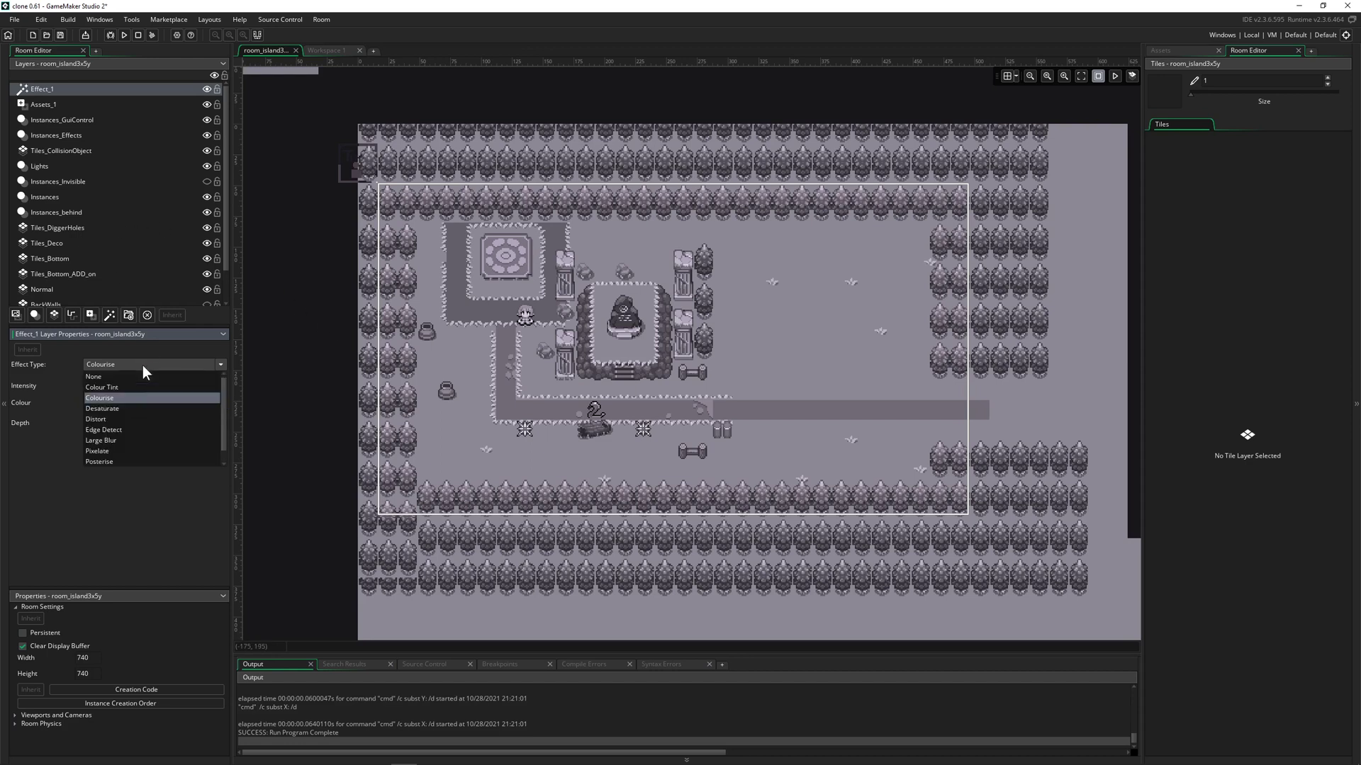
pyautogui.click(131, 412)
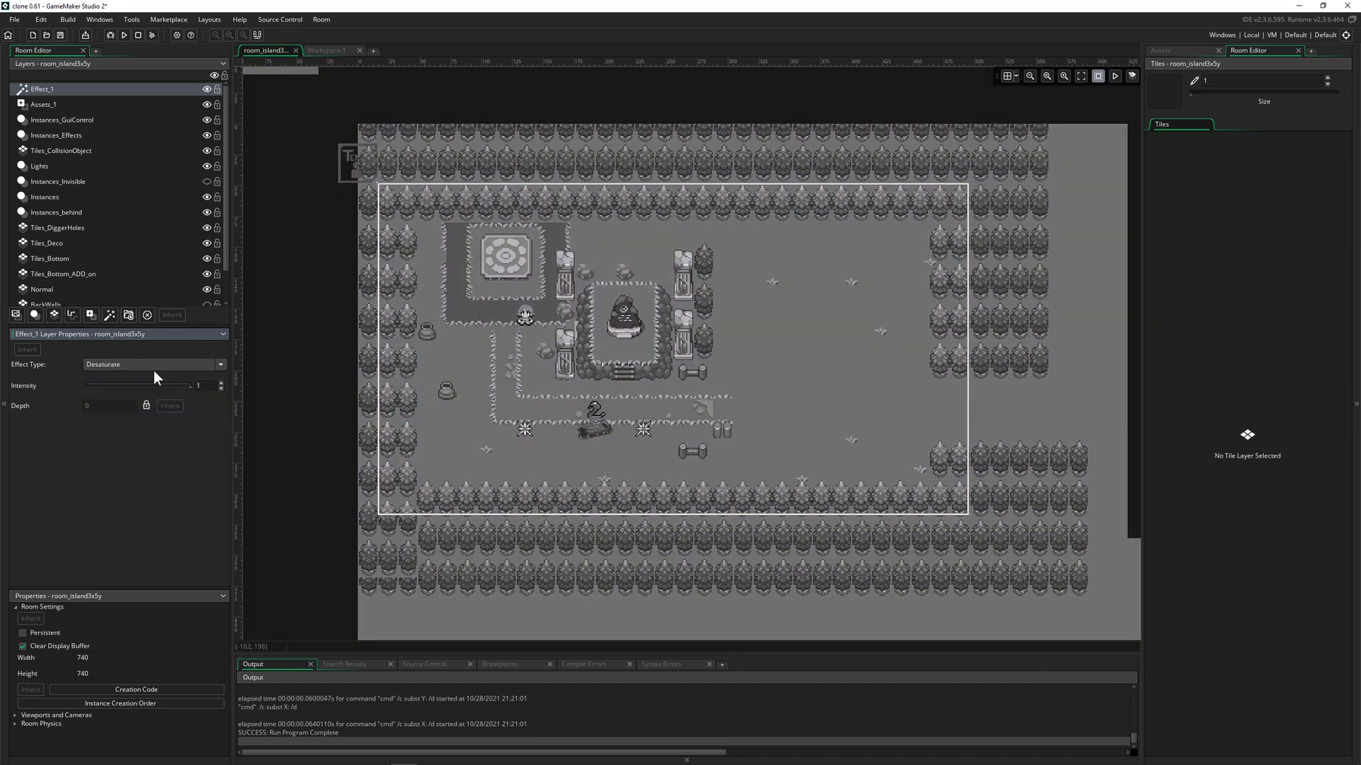
pyautogui.moveTo(144, 388)
pyautogui.mouseDown()
pyautogui.moveTo(112, 387)
pyautogui.moveTo(162, 387)
pyautogui.moveTo(126, 385)
pyautogui.mouseUp()
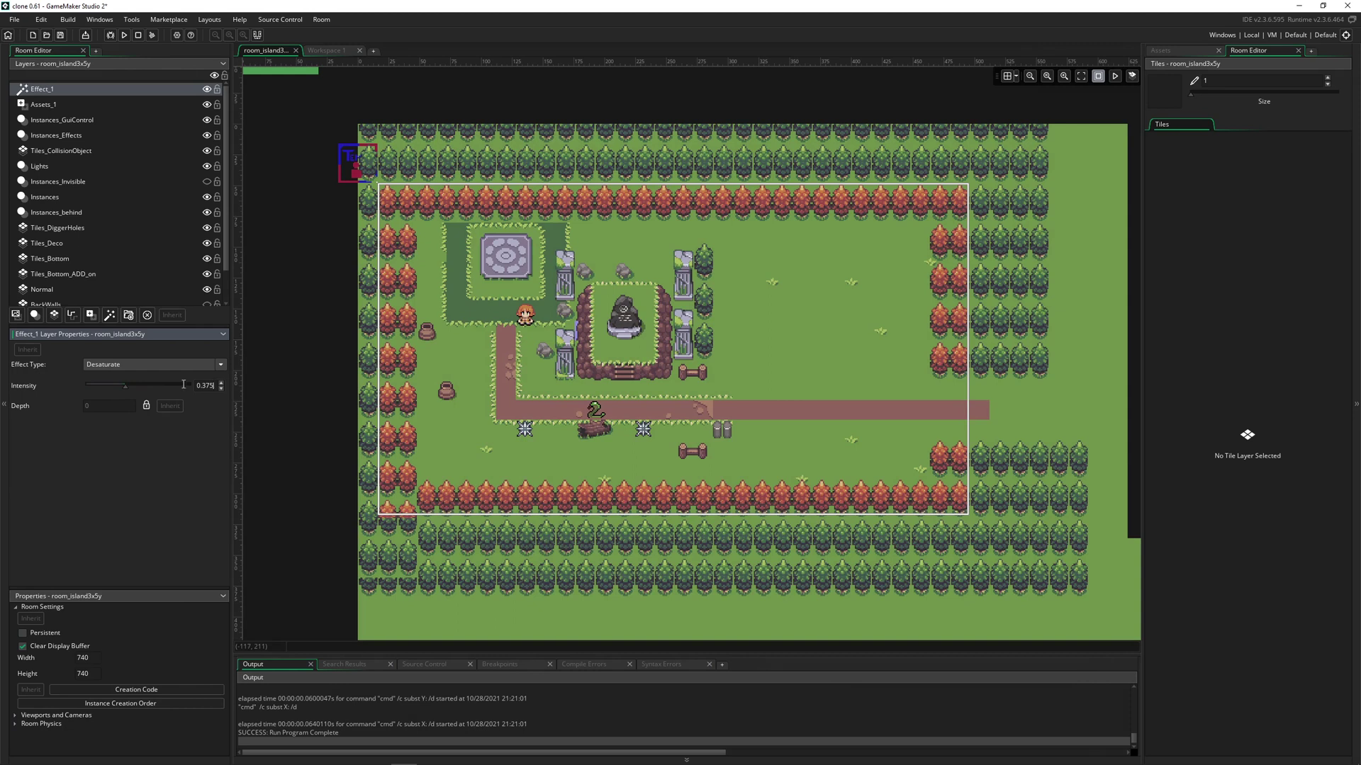
pyautogui.write('0')
pyautogui.press('Return')
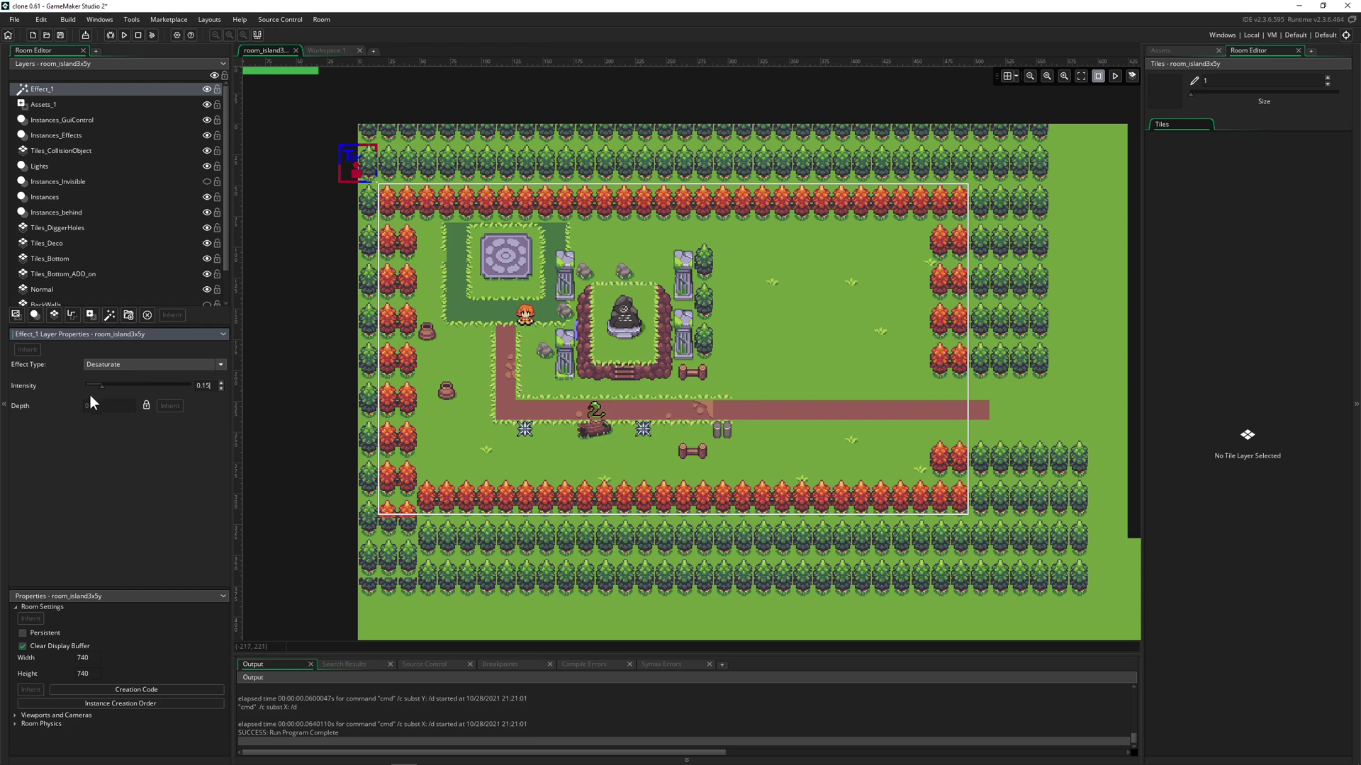
pyautogui.moveTo(102, 385); pyautogui.dragTo(173, 385)
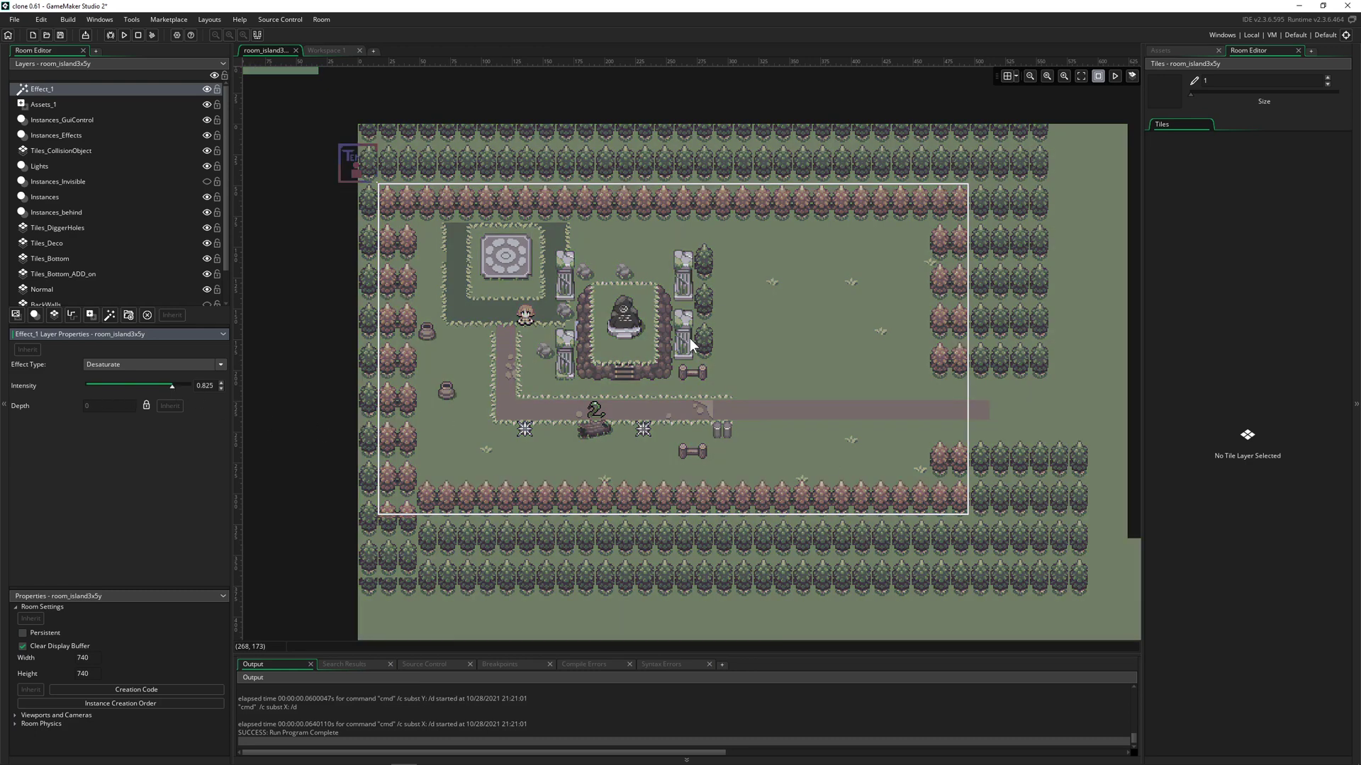
# Move Effect_1 below Instances_GuiControl and Instances_Effects in the Layers list.
pyautogui.click(1172, 50)
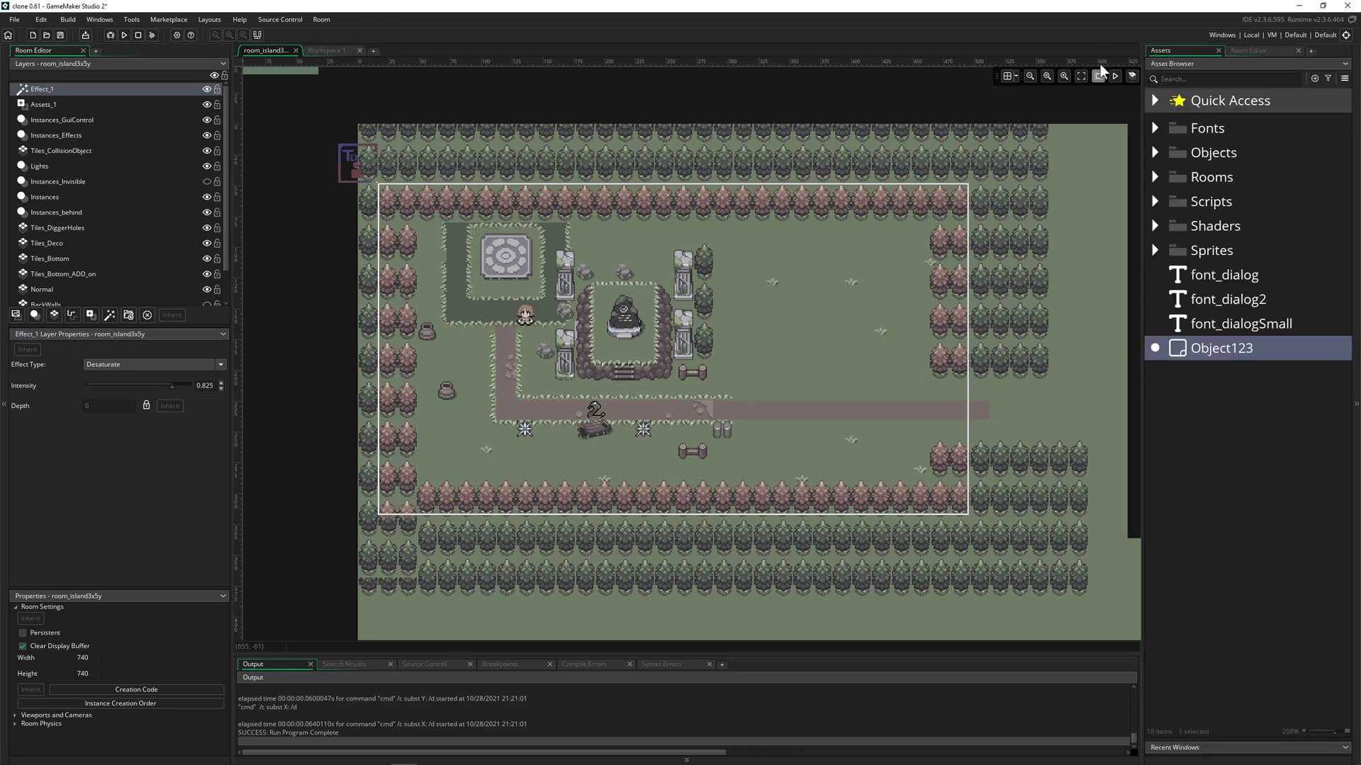
pyautogui.click(68, 121)
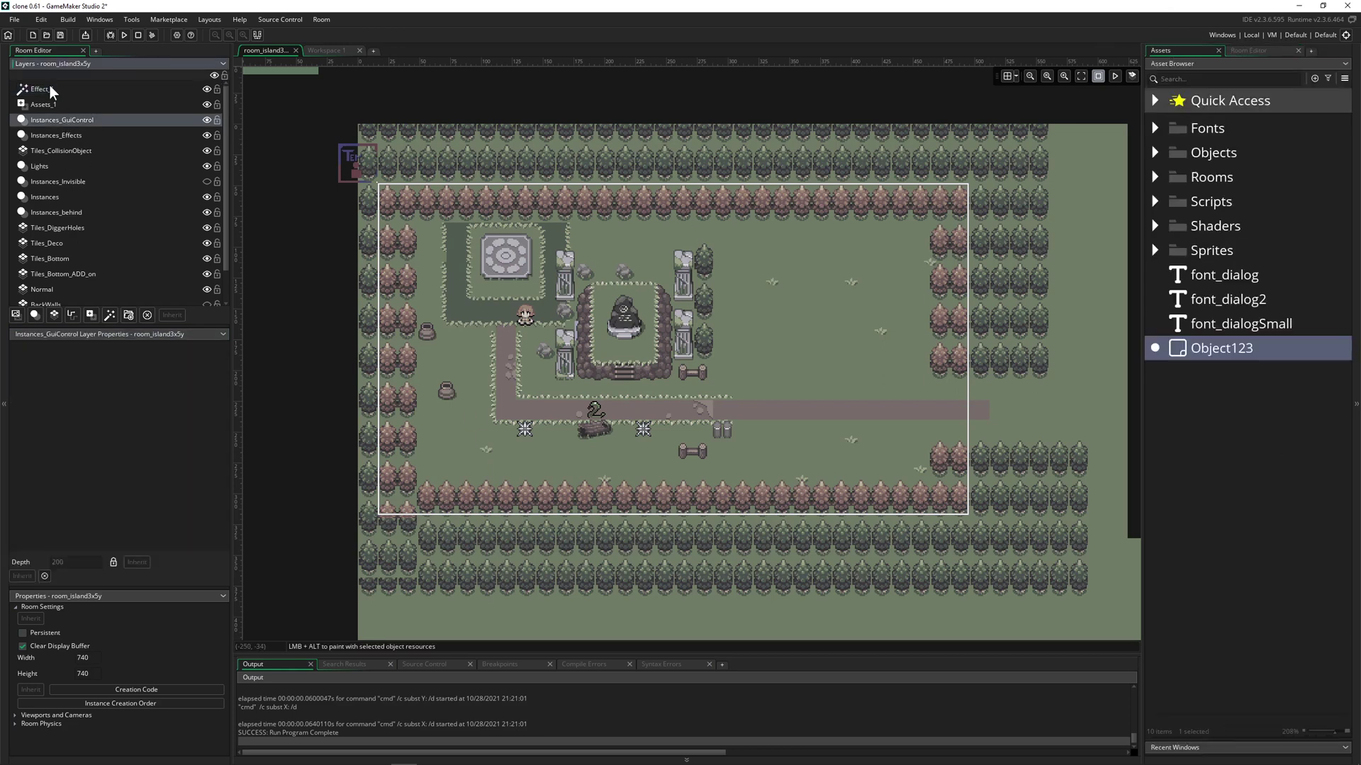
pyautogui.moveTo(53, 89); pyautogui.dragTo(58, 145)
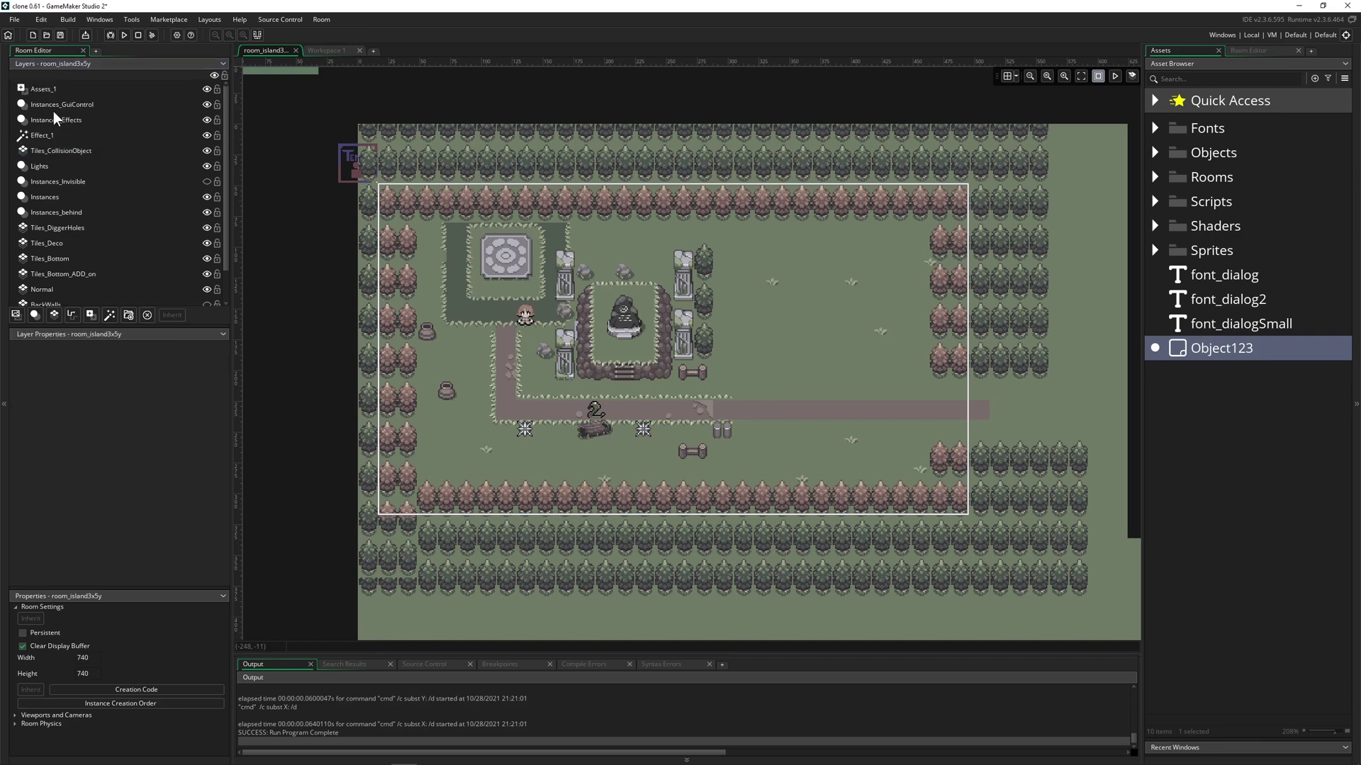
pyautogui.click(58, 106)
# Place a test obj_Control_SetCards instance in the room, then delete it and reselect Effect_1.
pyautogui.click(1155, 153)
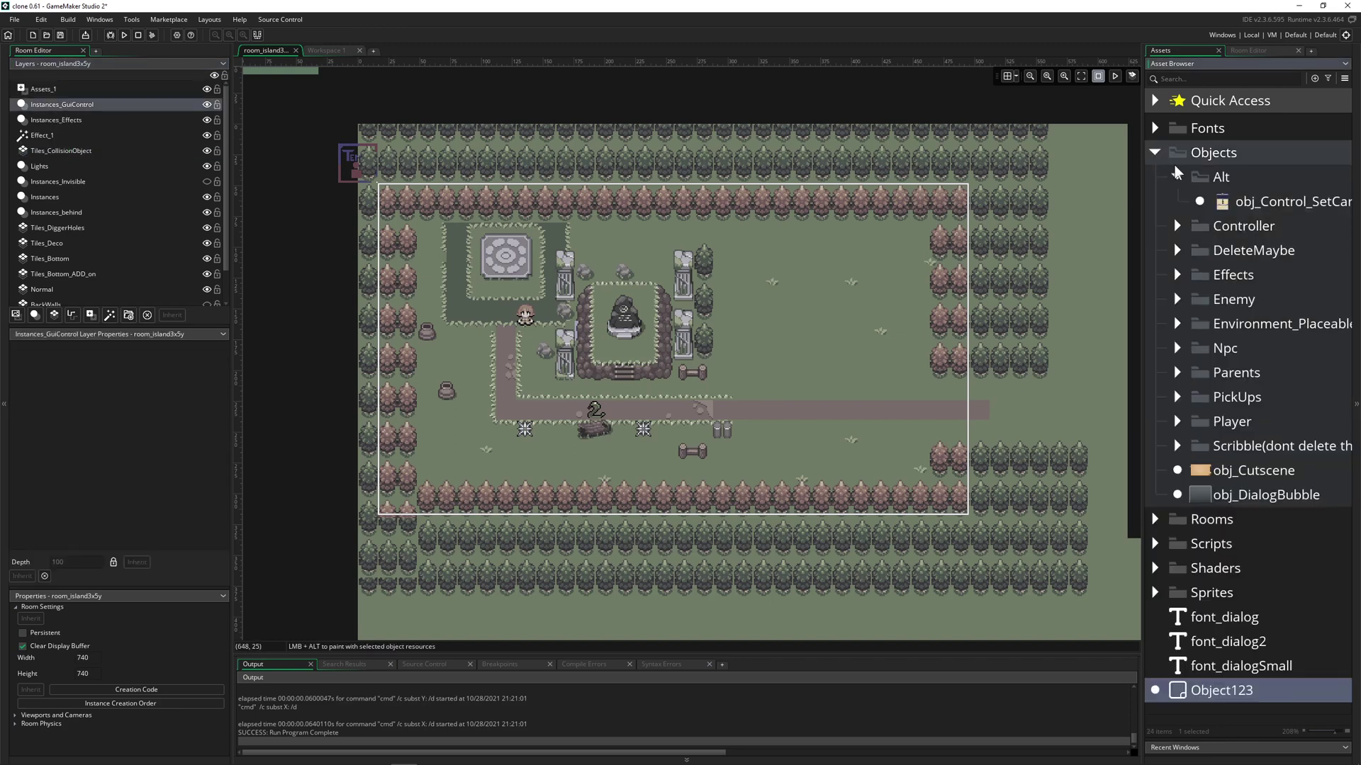
pyautogui.moveTo(1233, 206); pyautogui.dragTo(595, 252)
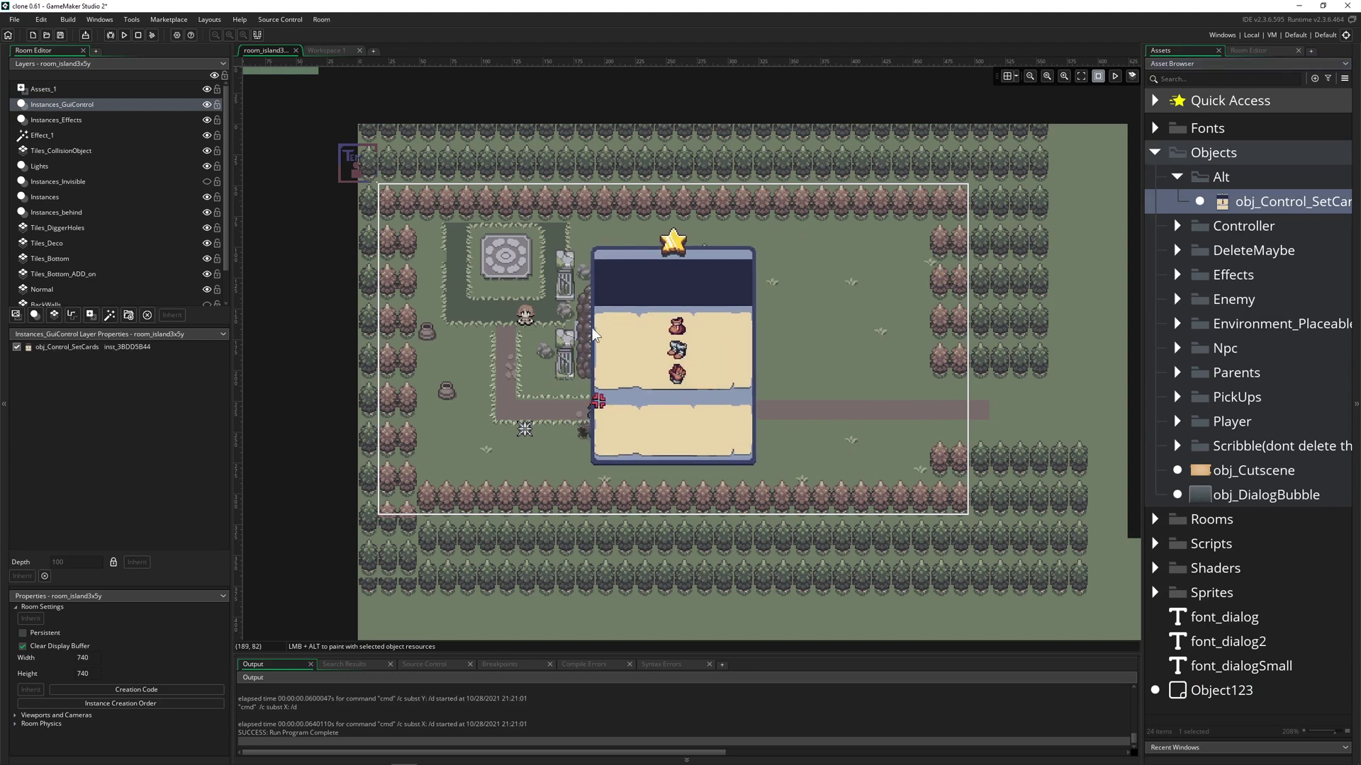
pyautogui.moveTo(707, 327); pyautogui.dragTo(746, 325)
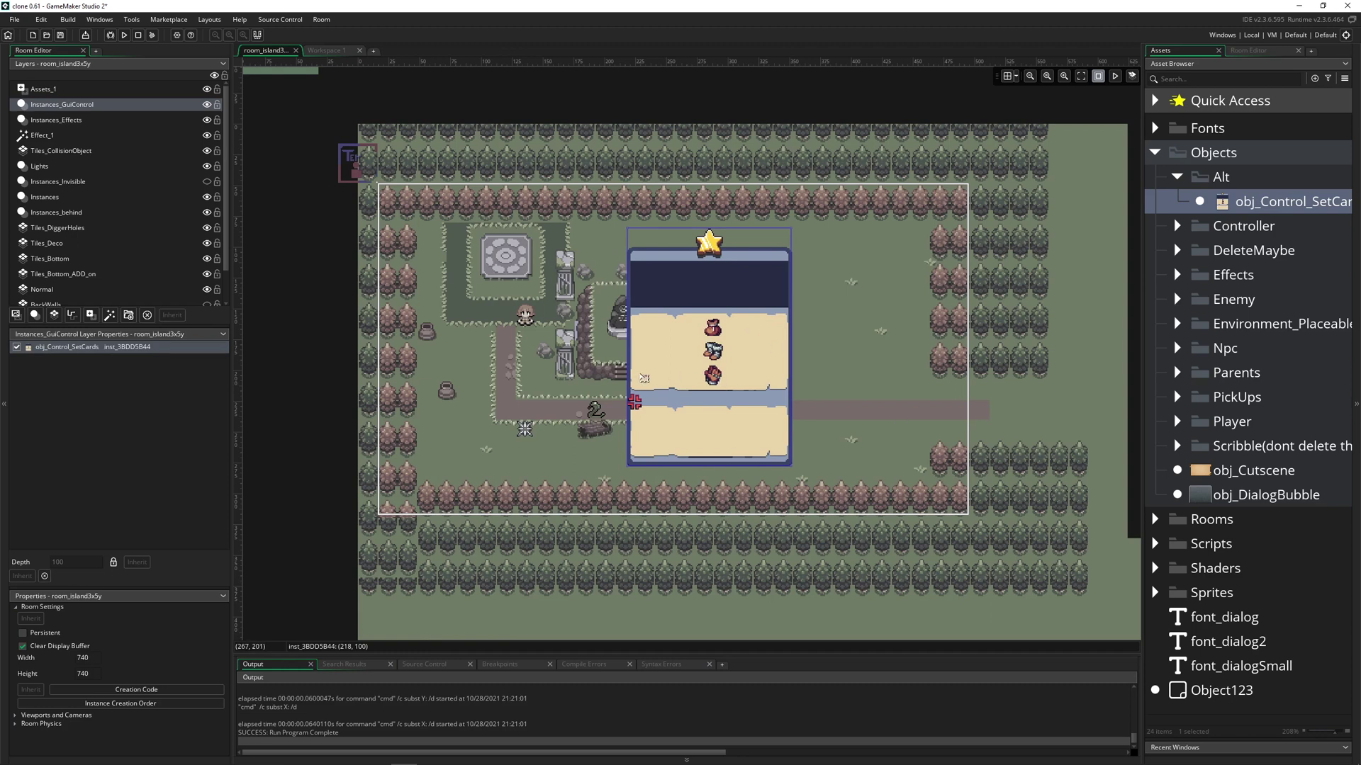
pyautogui.click(307, 402)
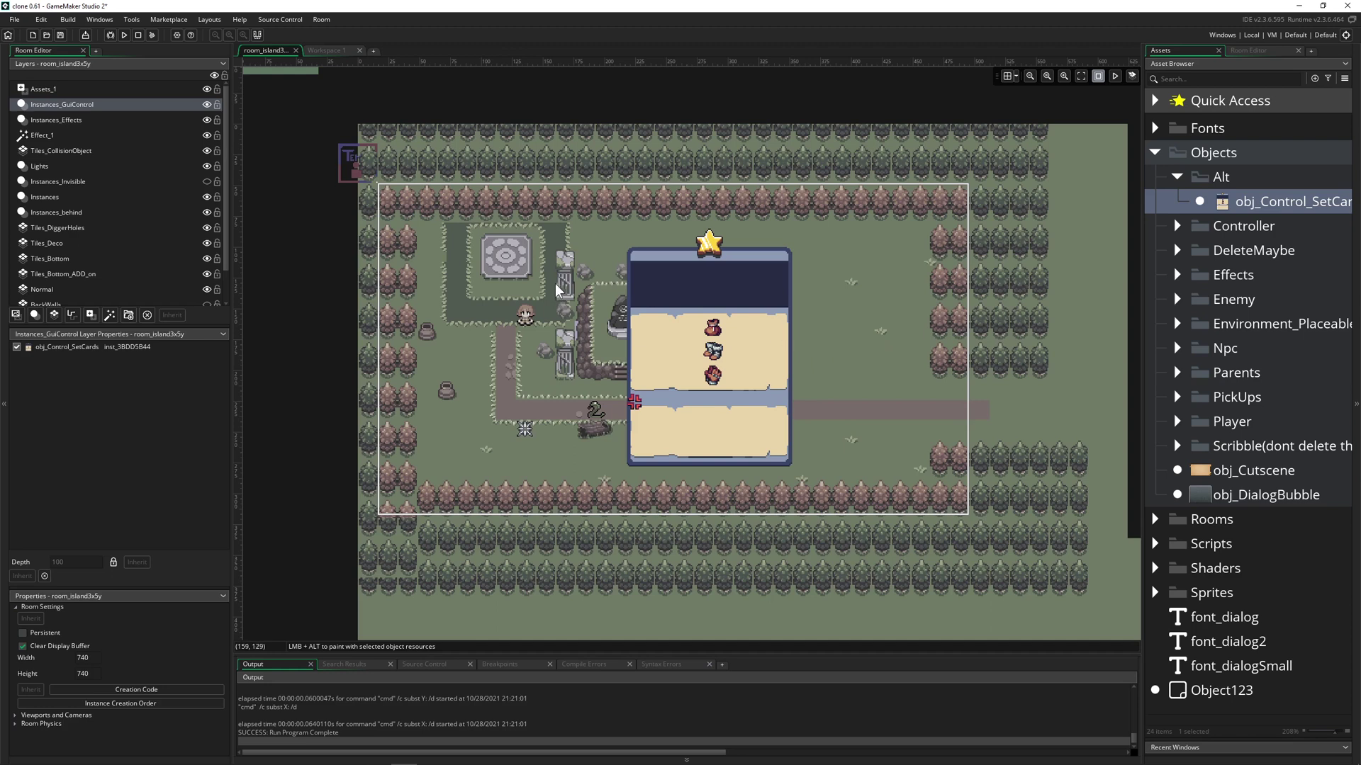
pyautogui.click(698, 341)
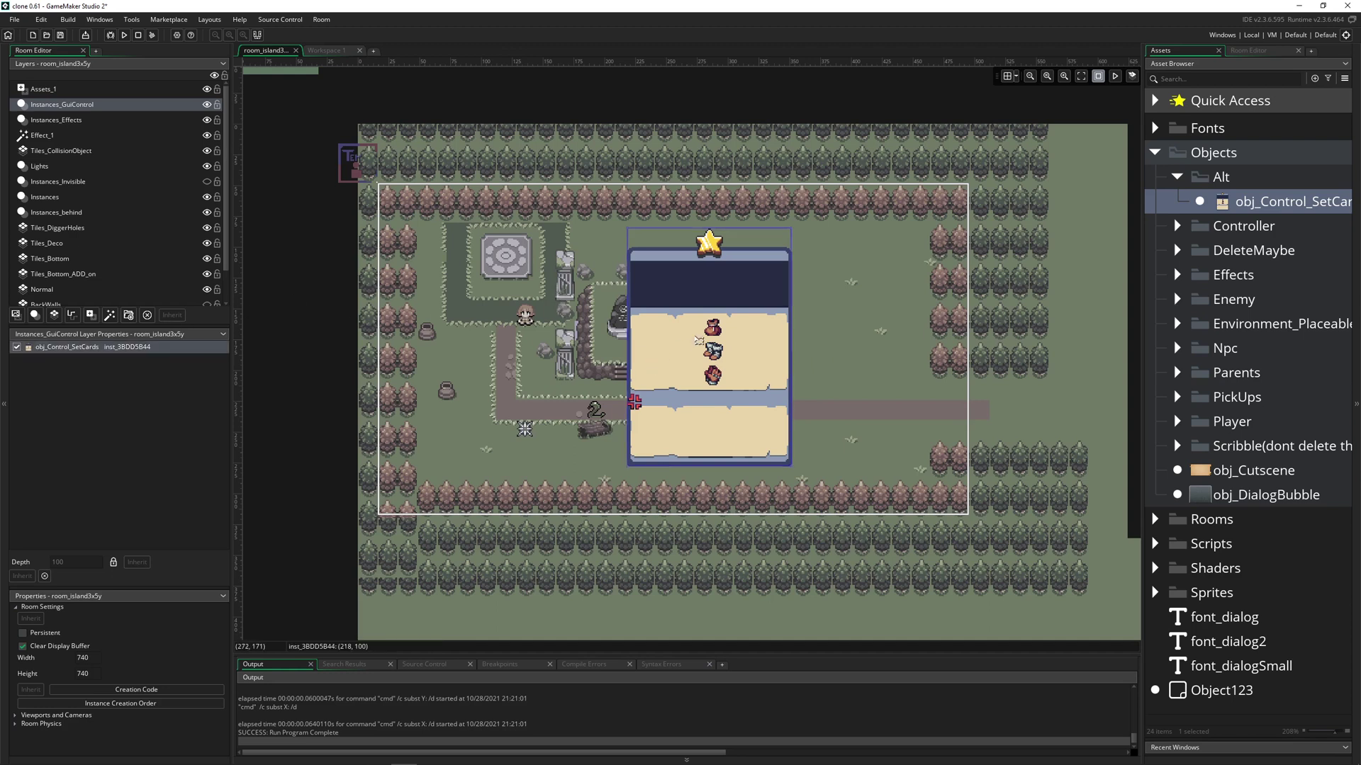
pyautogui.press('Delete')
pyautogui.click(60, 135)
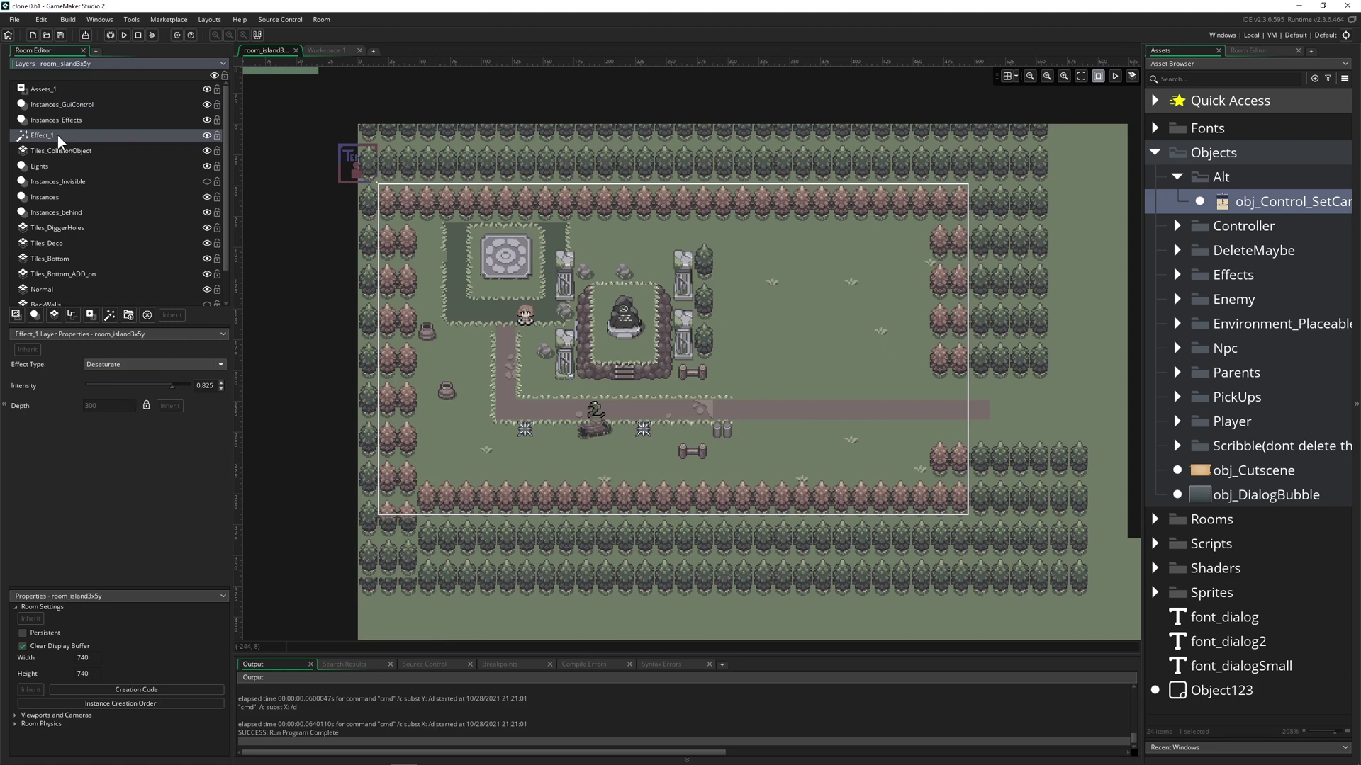
# Switch Effect_1 to Distort and raise Offset 1 to 0.7.
pyautogui.click(170, 365)
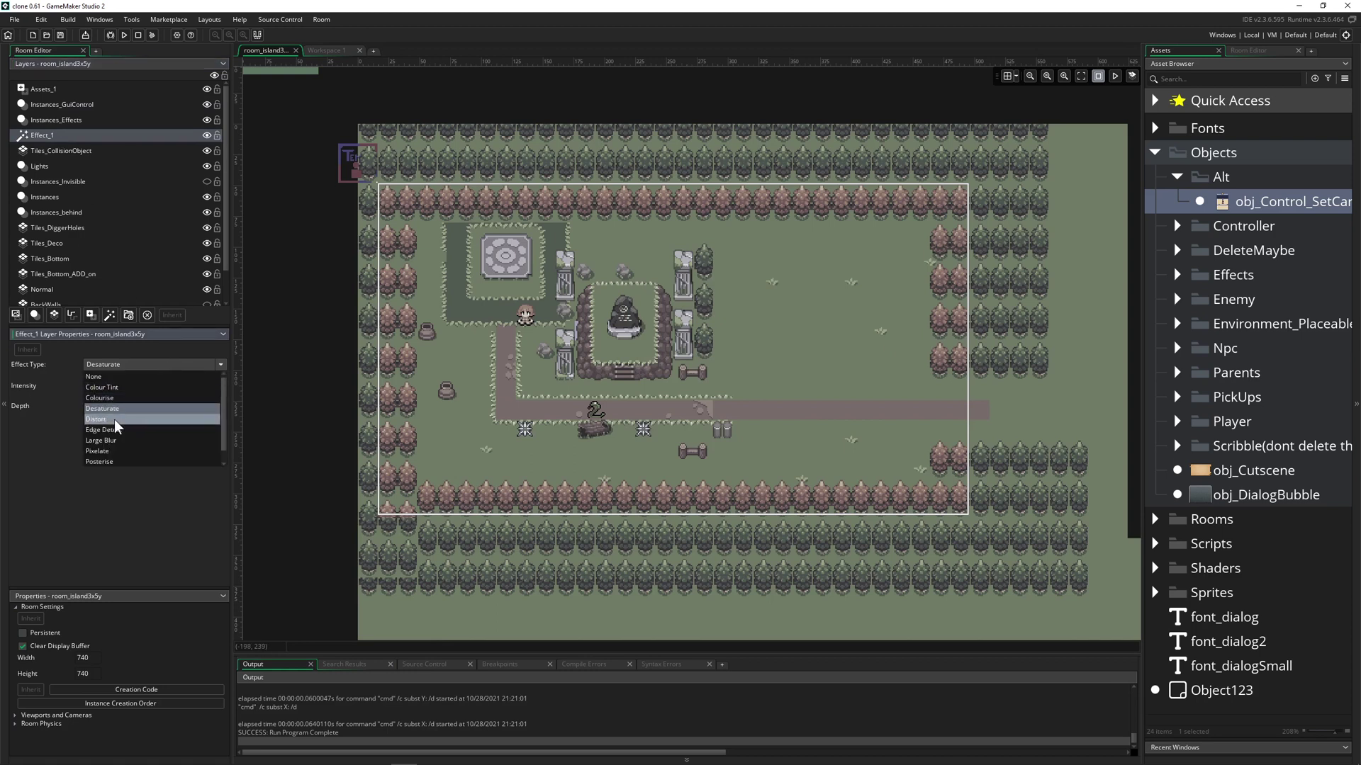
pyautogui.click(152, 426)
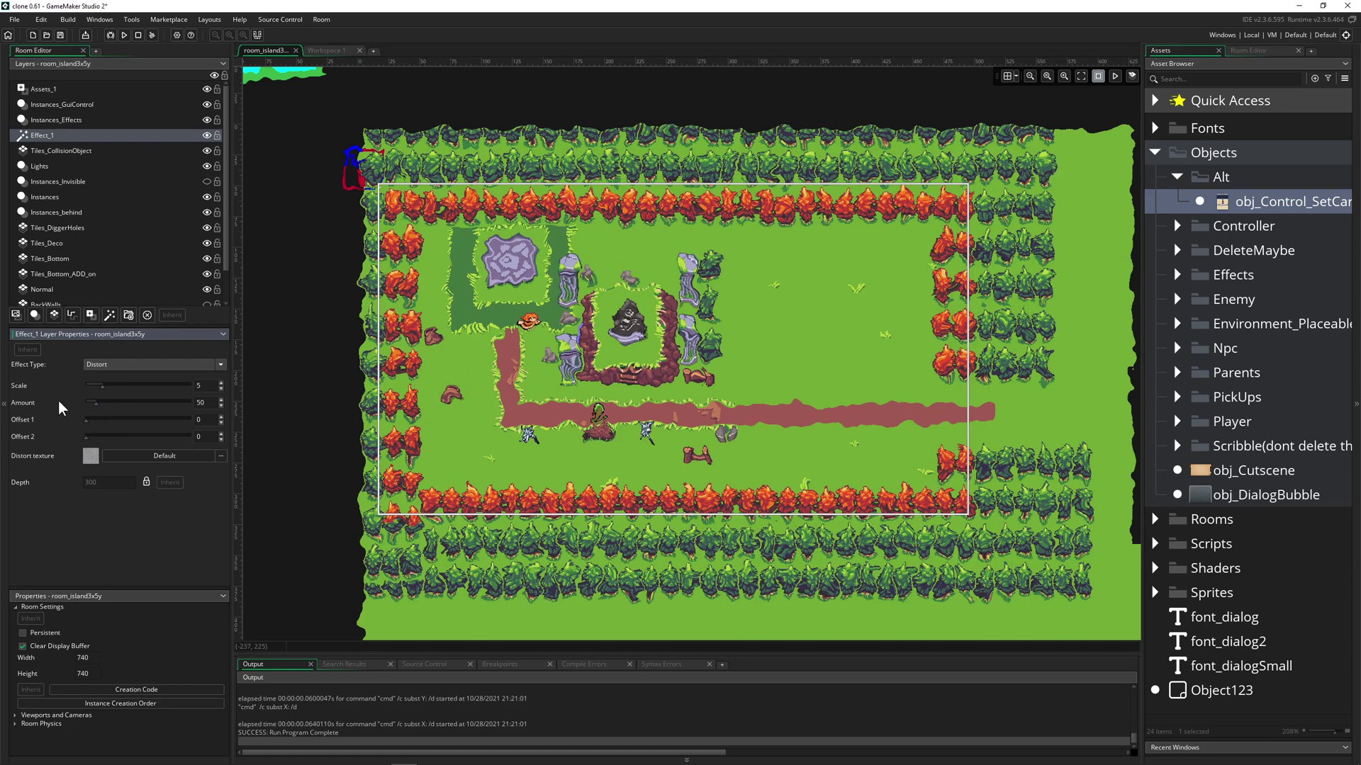
pyautogui.moveTo(86, 420); pyautogui.dragTo(129, 422)
pyautogui.click(221, 417)
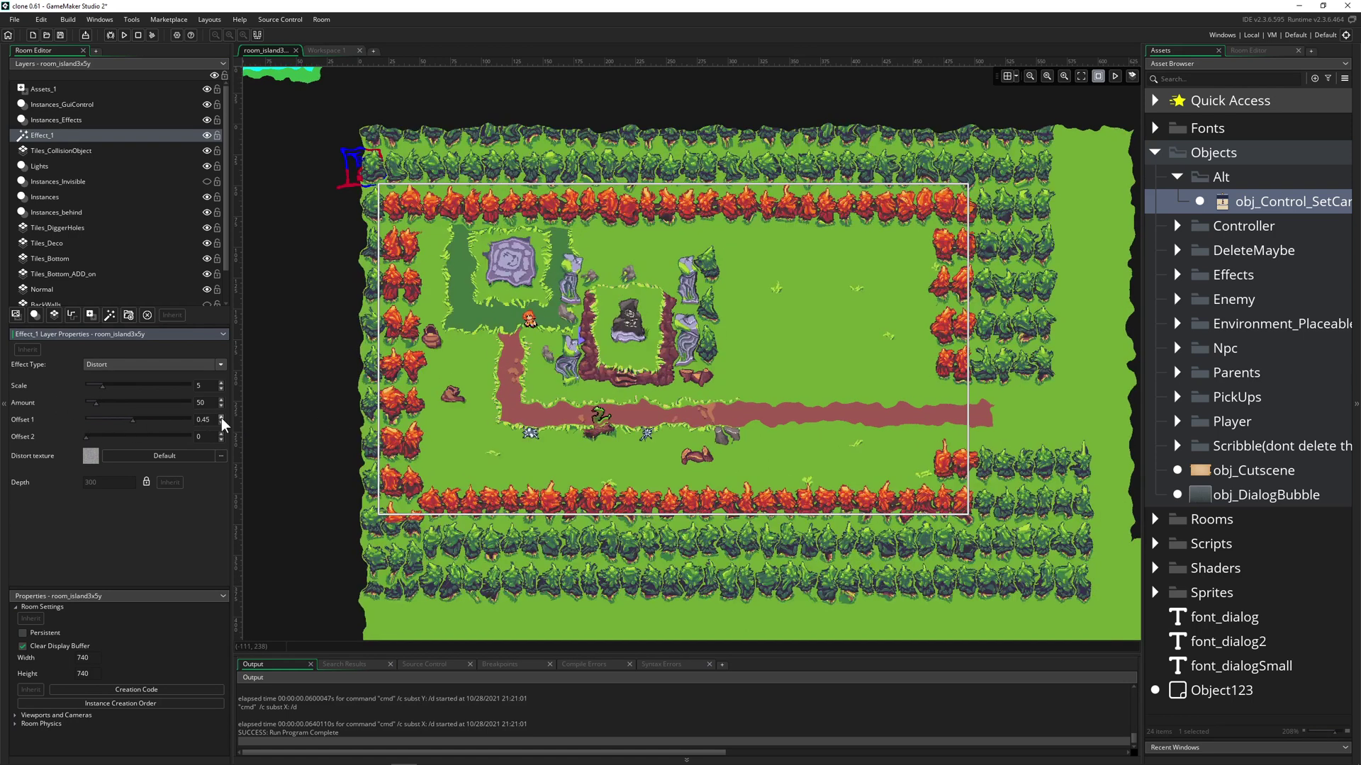
pyautogui.click(221, 417)
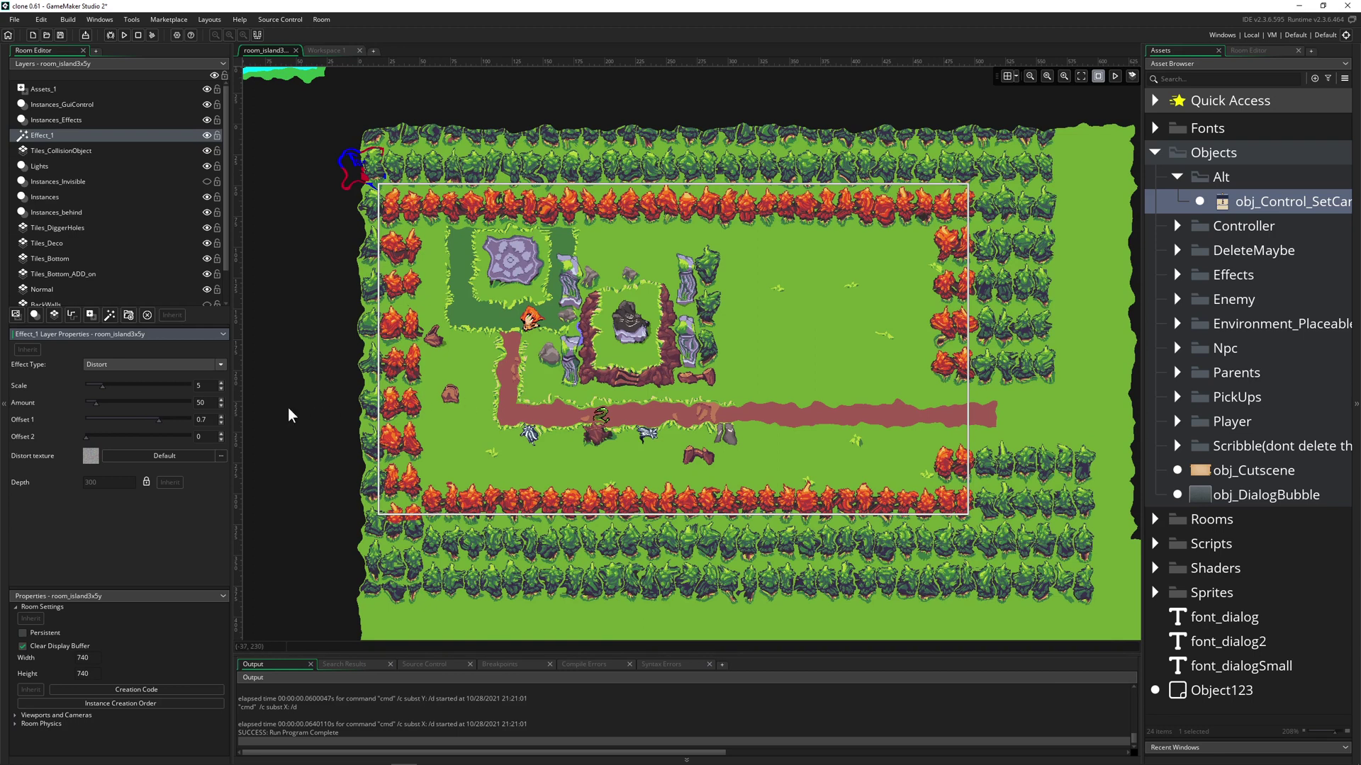
# Lower the Distort Scale step by step from 4.2 down to 0.01.
pyautogui.moveTo(103, 386); pyautogui.dragTo(99, 393)
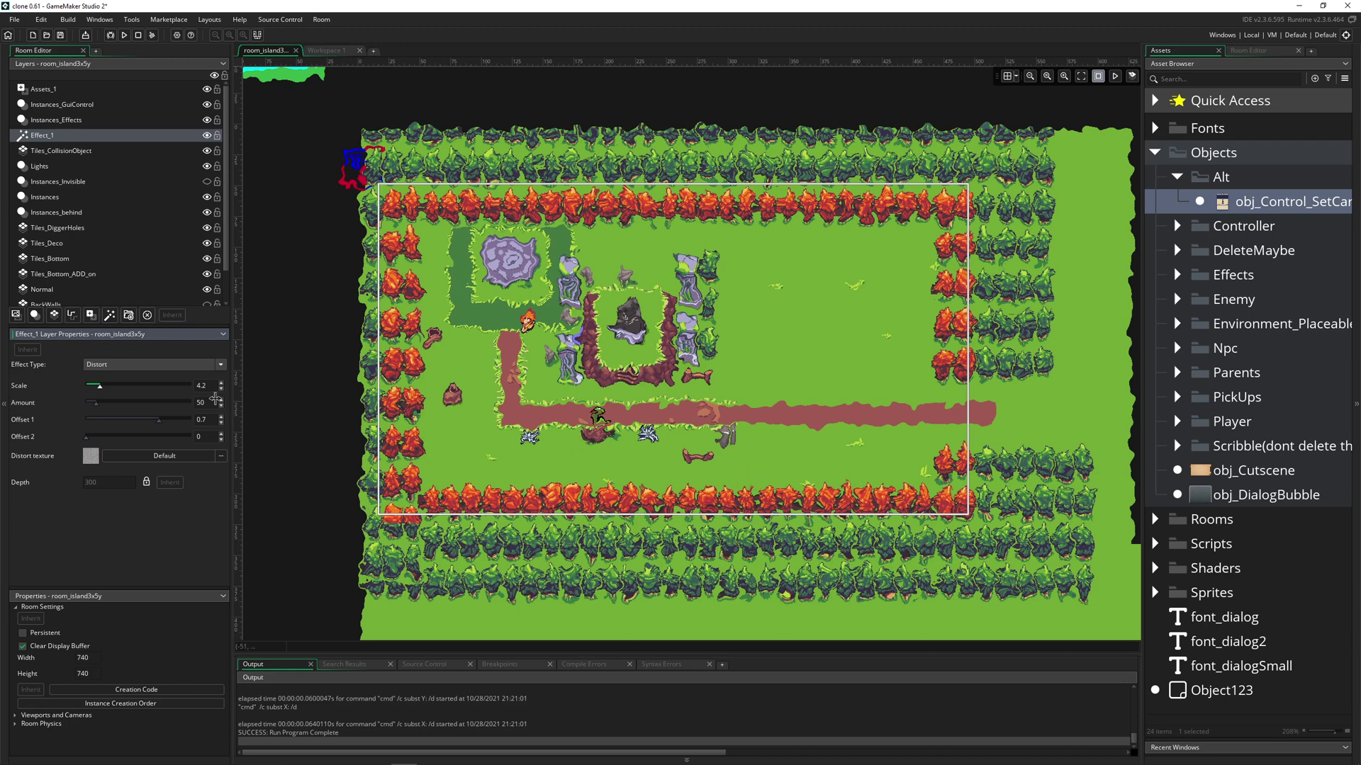
pyautogui.moveTo(98, 390); pyautogui.dragTo(92, 389)
pyautogui.keyDown('ctrl'); pyautogui.scroll(1, 494, 316); pyautogui.keyUp('ctrl')
pyautogui.keyDown('ctrl'); pyautogui.scroll(1, 493, 316); pyautogui.keyUp('ctrl')
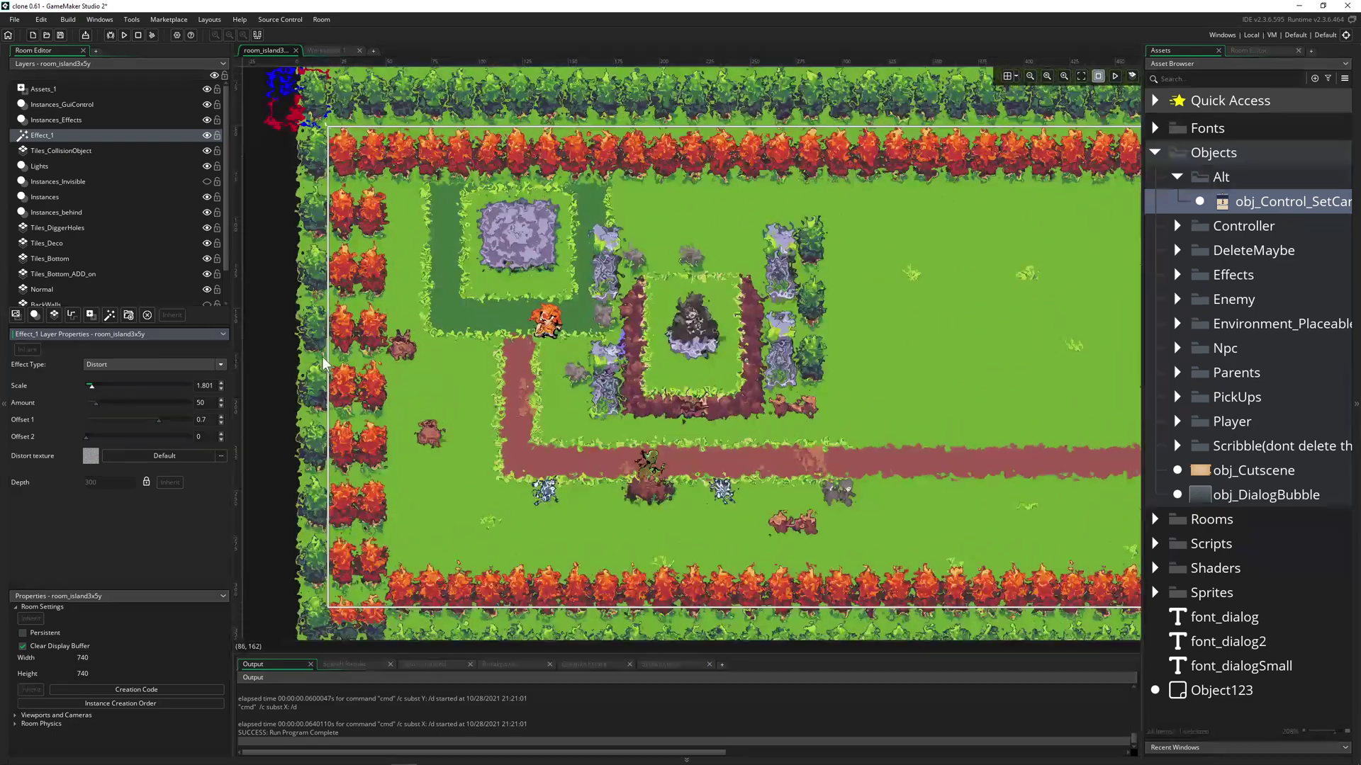
pyautogui.click(221, 389)
pyautogui.click(222, 390)
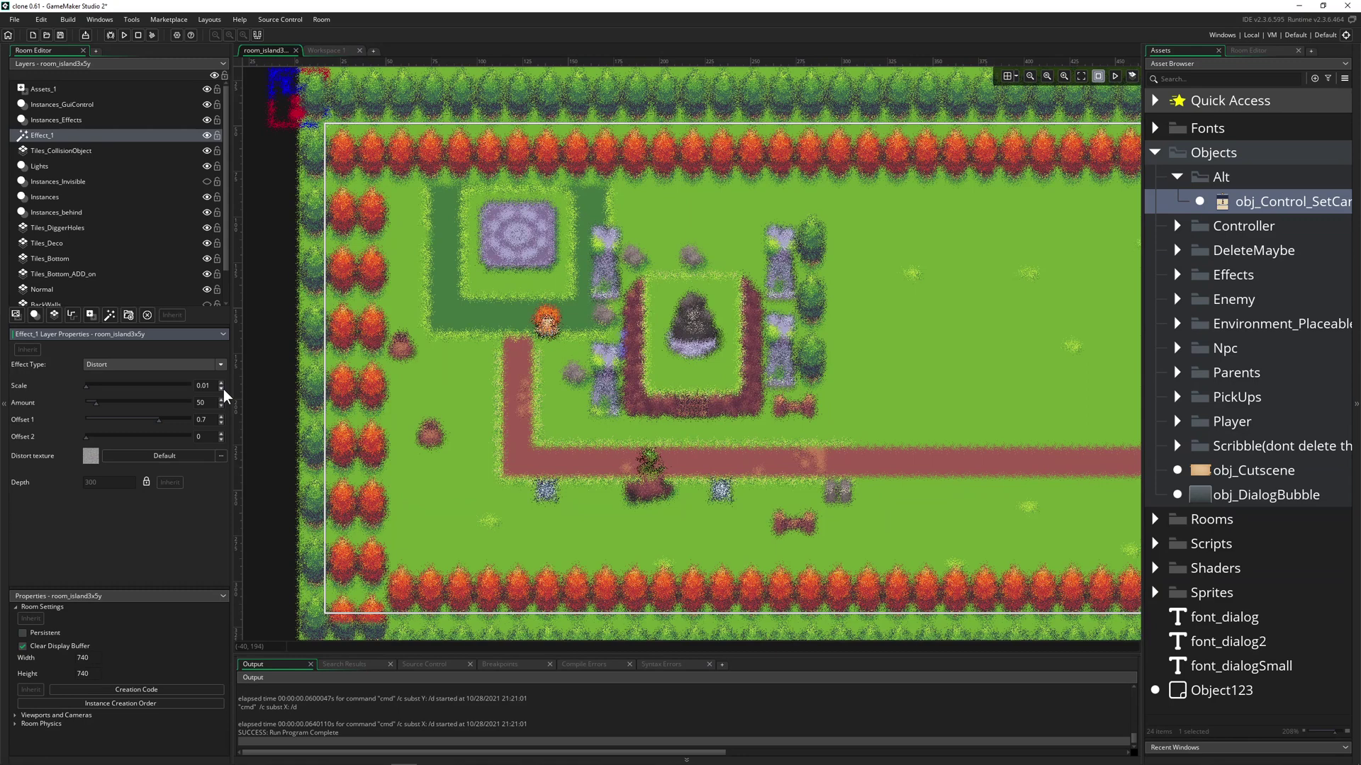
pyautogui.keyDown('ctrl'); pyautogui.scroll(-1, 494, 381); pyautogui.keyUp('ctrl')
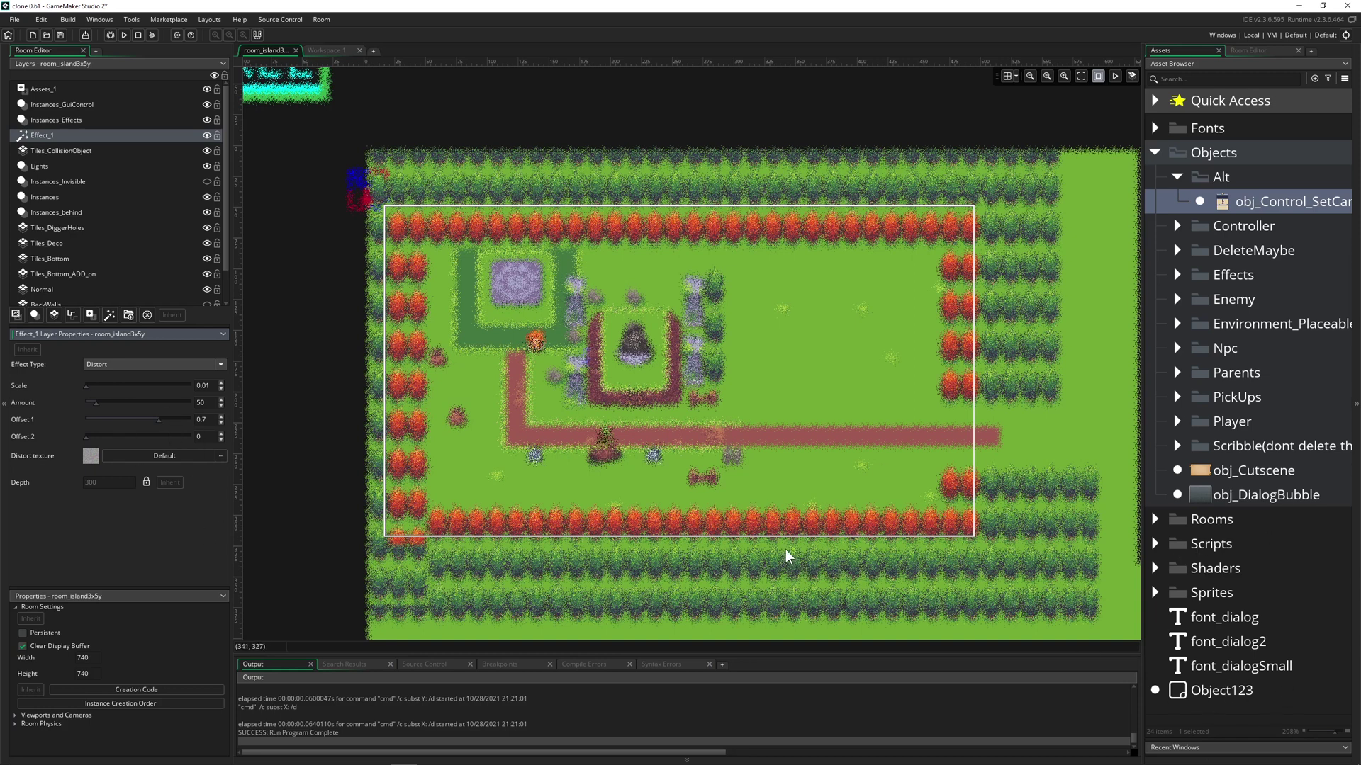
# Switch Effect_1 from Distort to Edge Detect and zoom in on the outlined map.
pyautogui.click(163, 364)
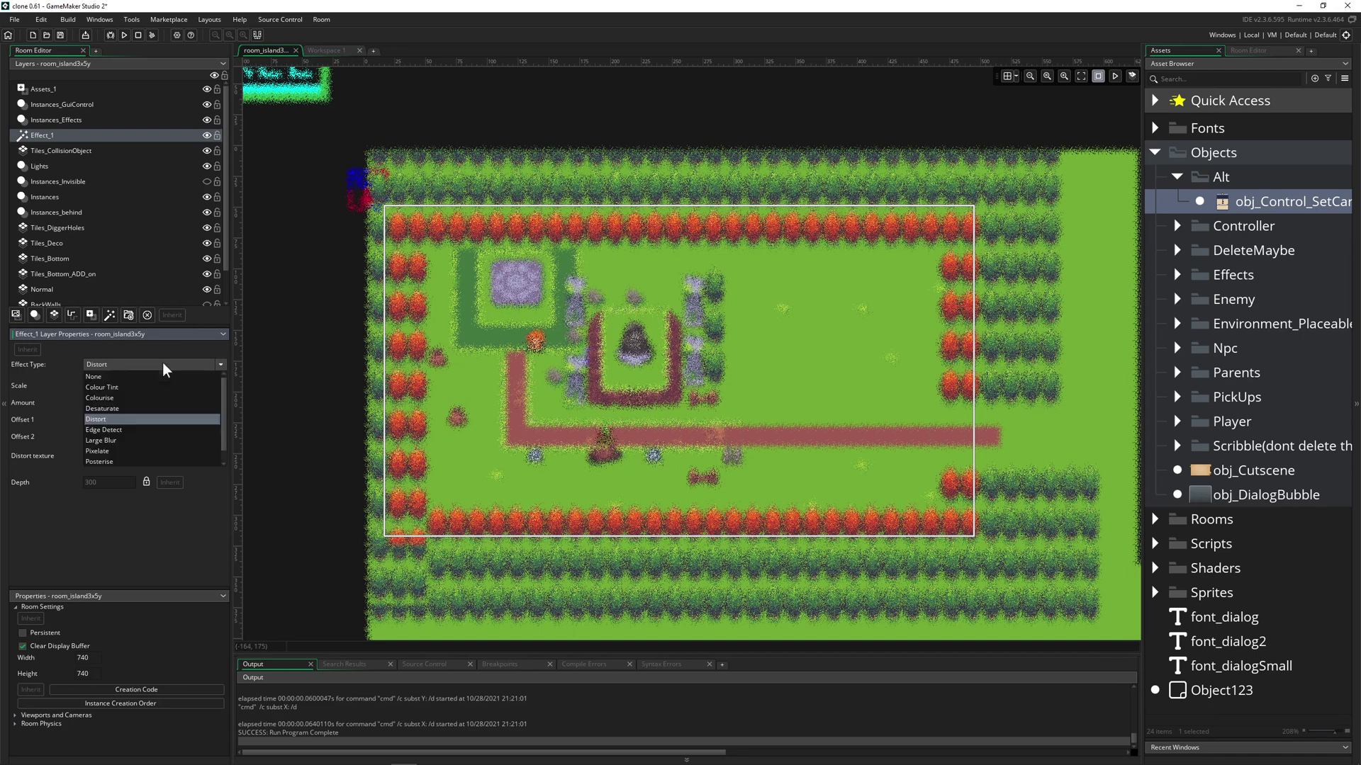
pyautogui.click(149, 430)
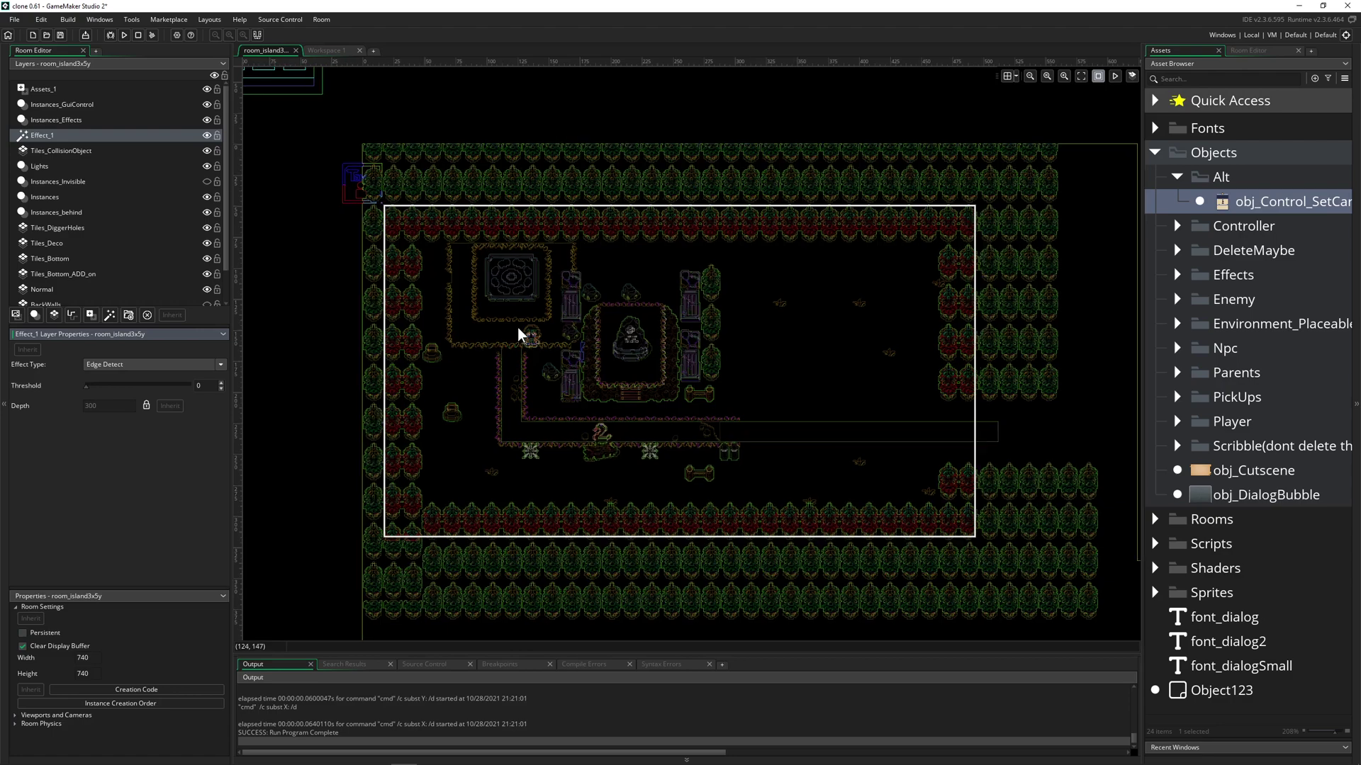
pyautogui.scroll(5, 517, 327)
pyautogui.scroll(-4, 511, 346)
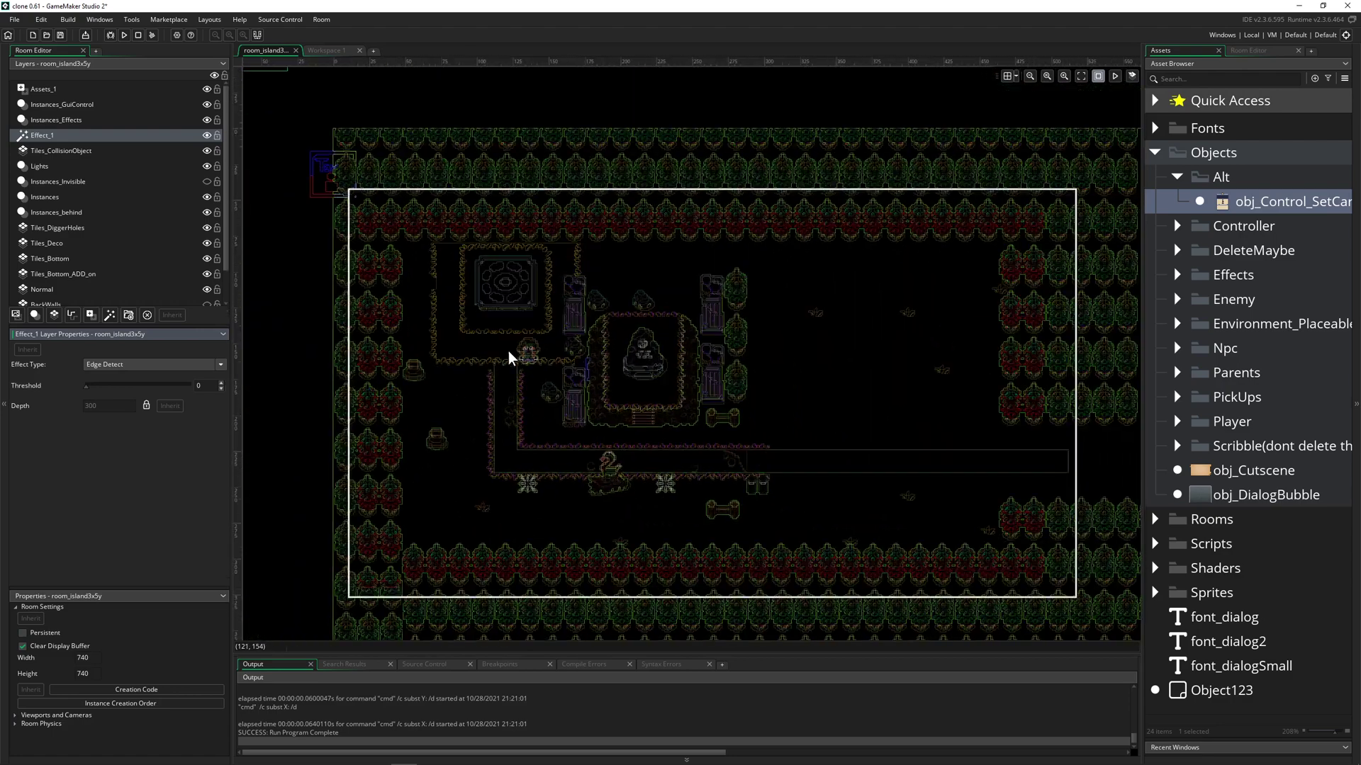
pyautogui.scroll(1, 508, 350)
pyautogui.scroll(4, 494, 293)
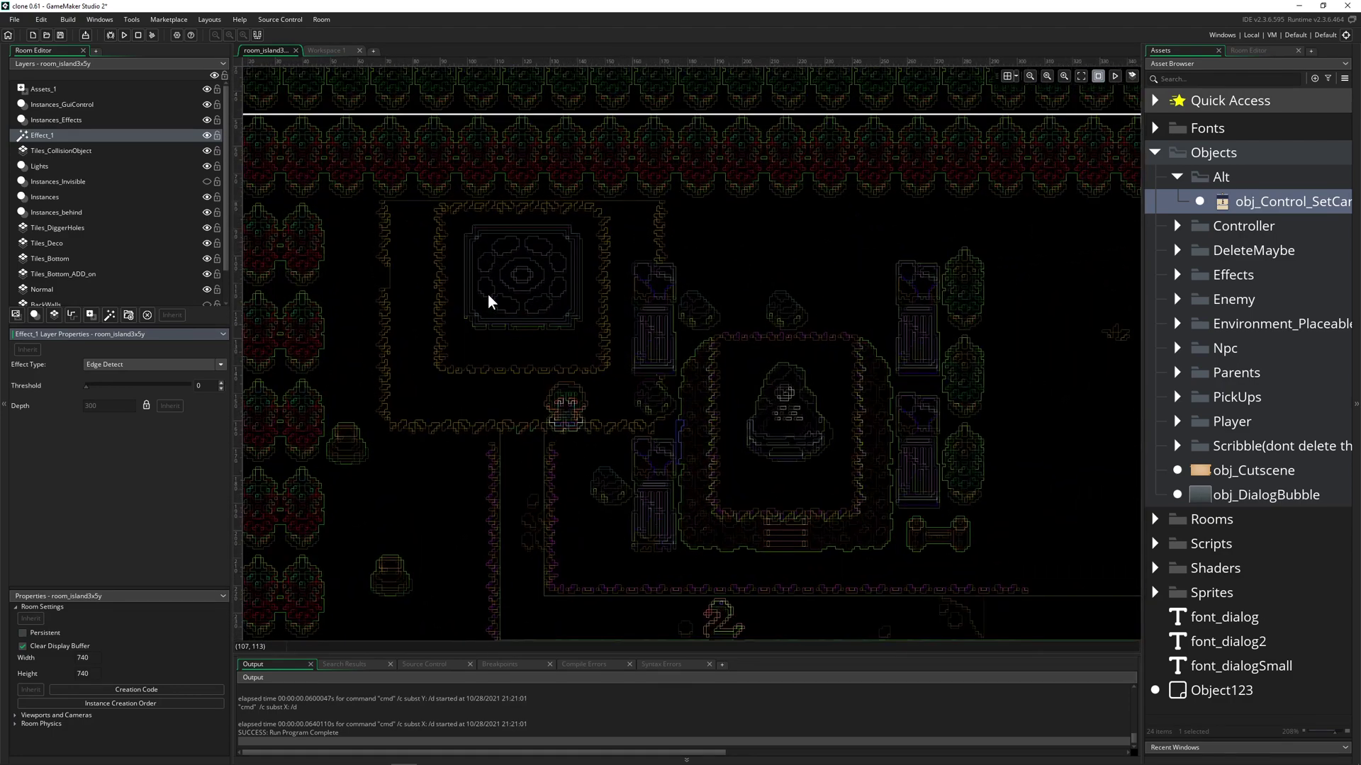
pyautogui.scroll(-2, 488, 296)
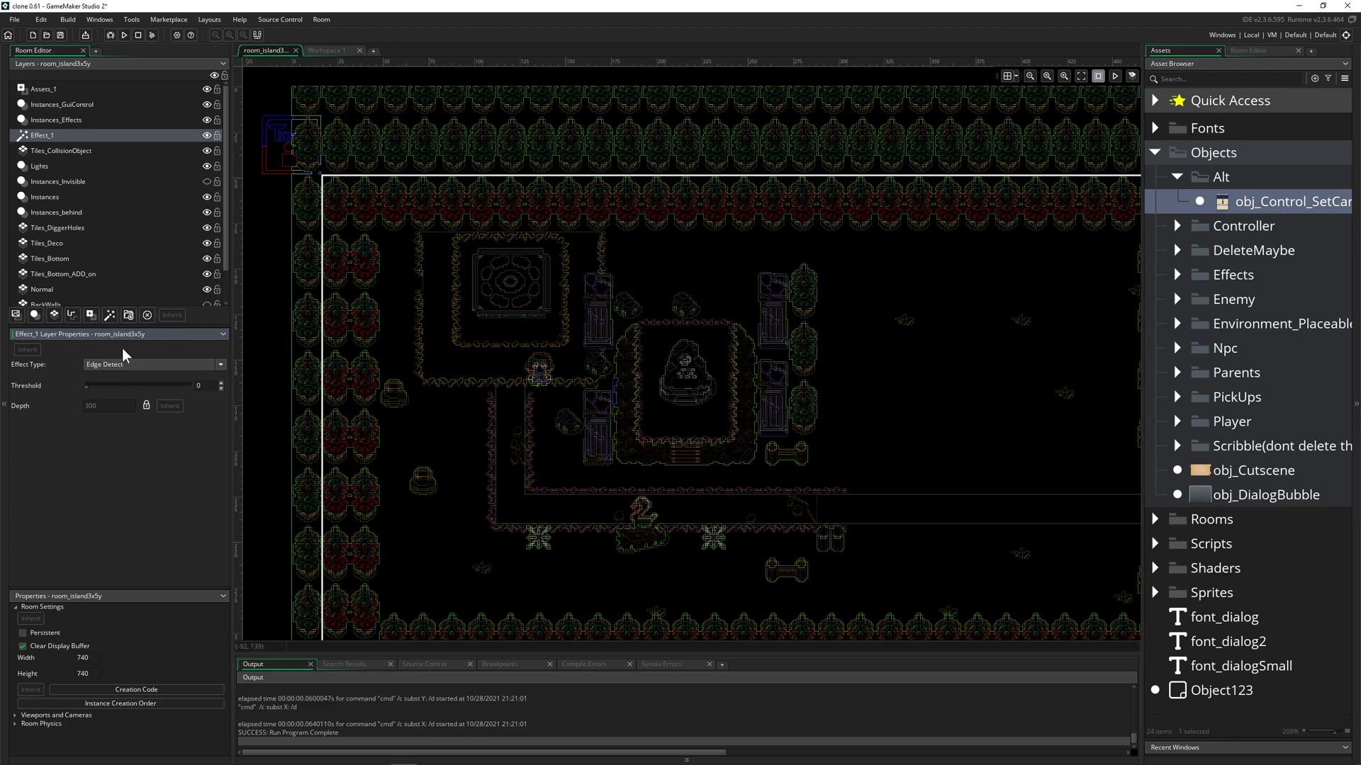
# Switch the room effect to Large Blur and set its Radius to 5.
pyautogui.click(132, 364)
pyautogui.click(122, 441)
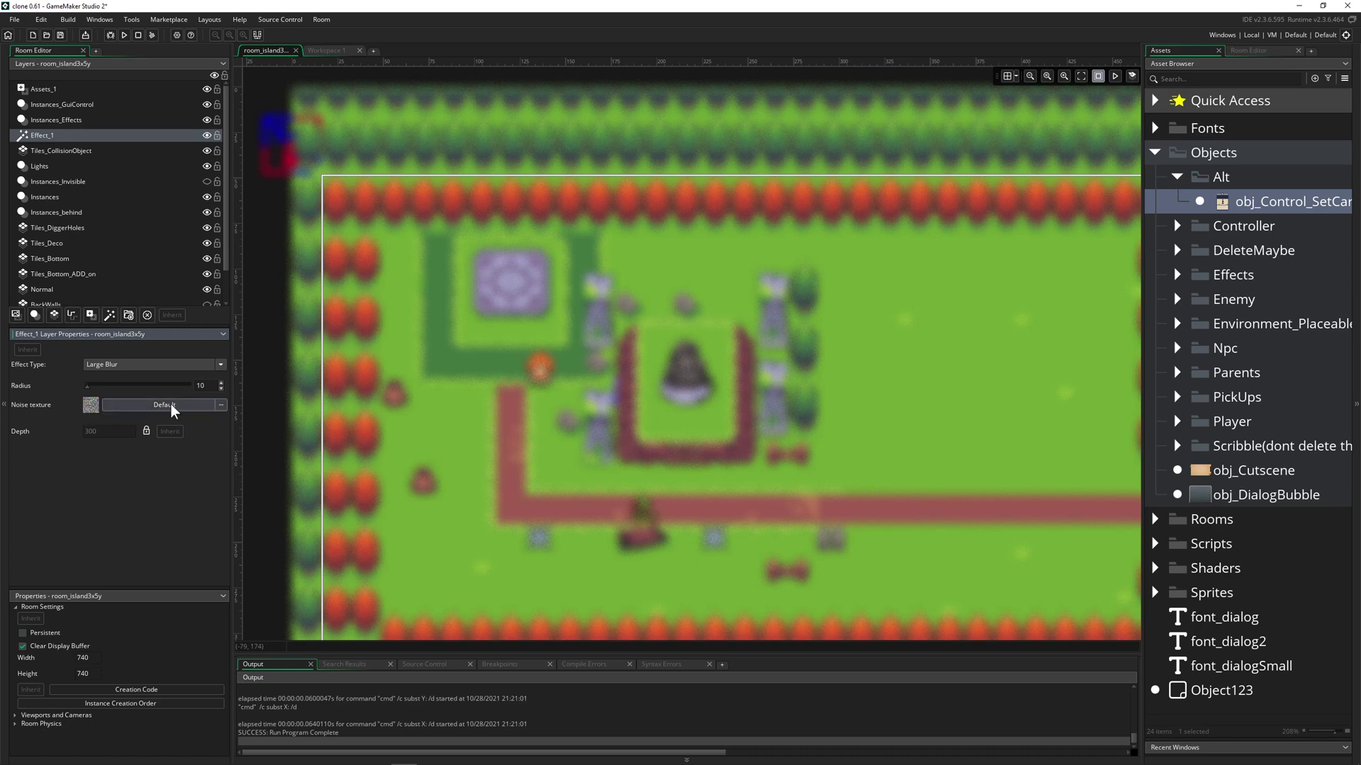
pyautogui.click(141, 405)
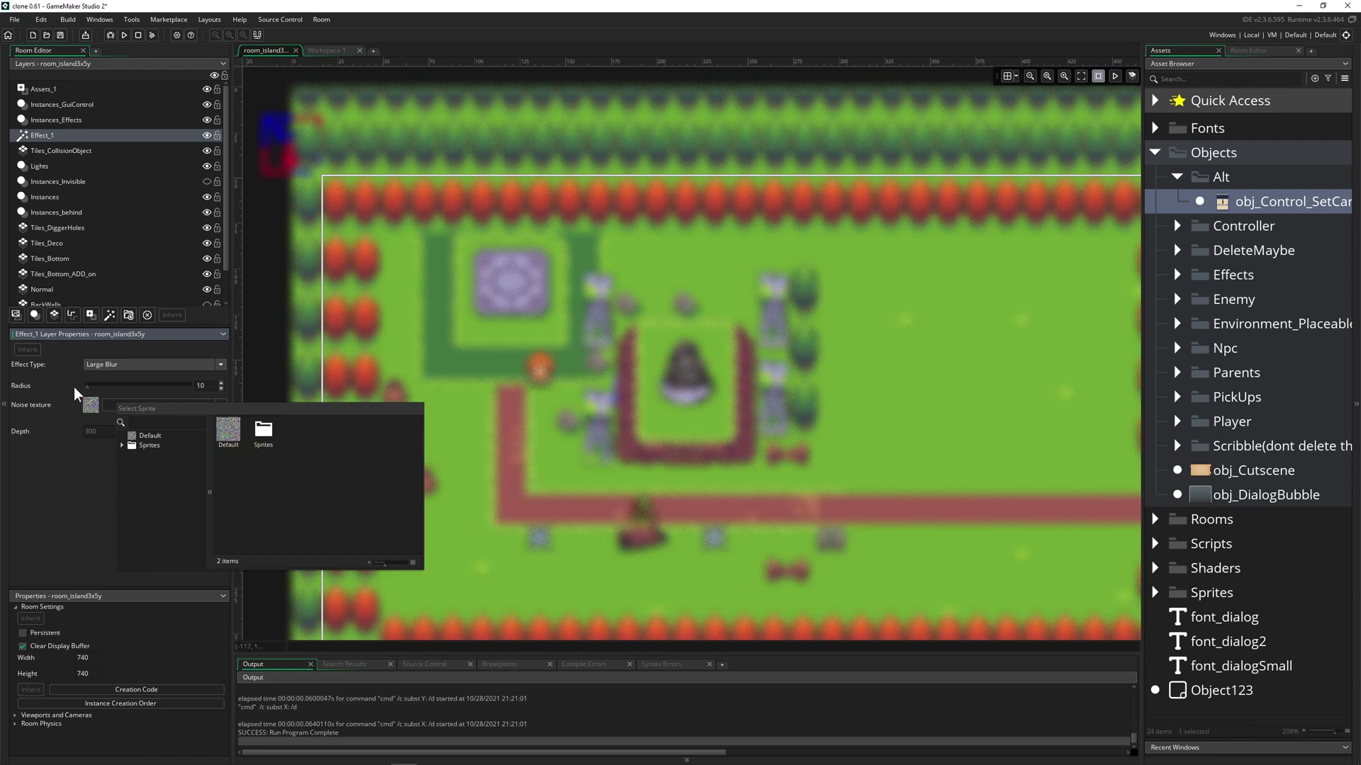
pyautogui.moveTo(85, 385); pyautogui.dragTo(88, 384)
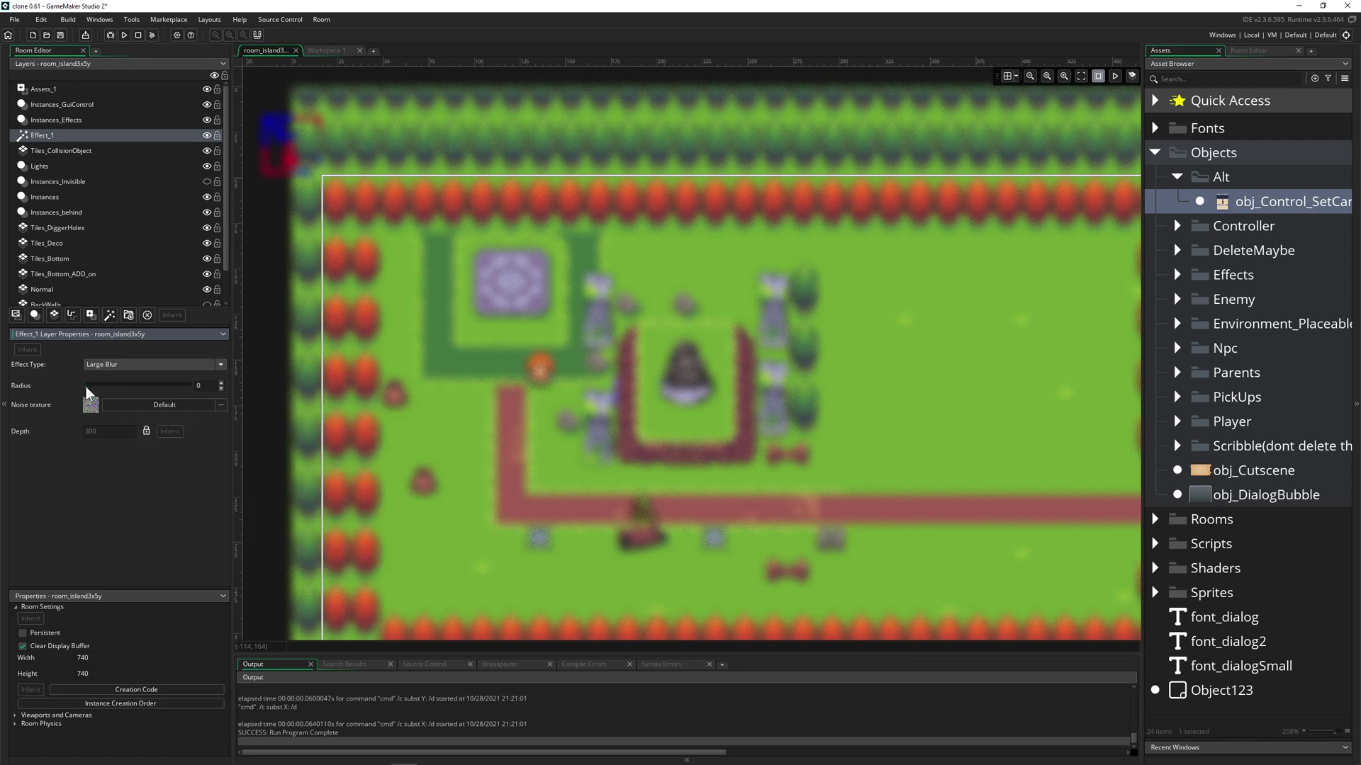
pyautogui.click(199, 386)
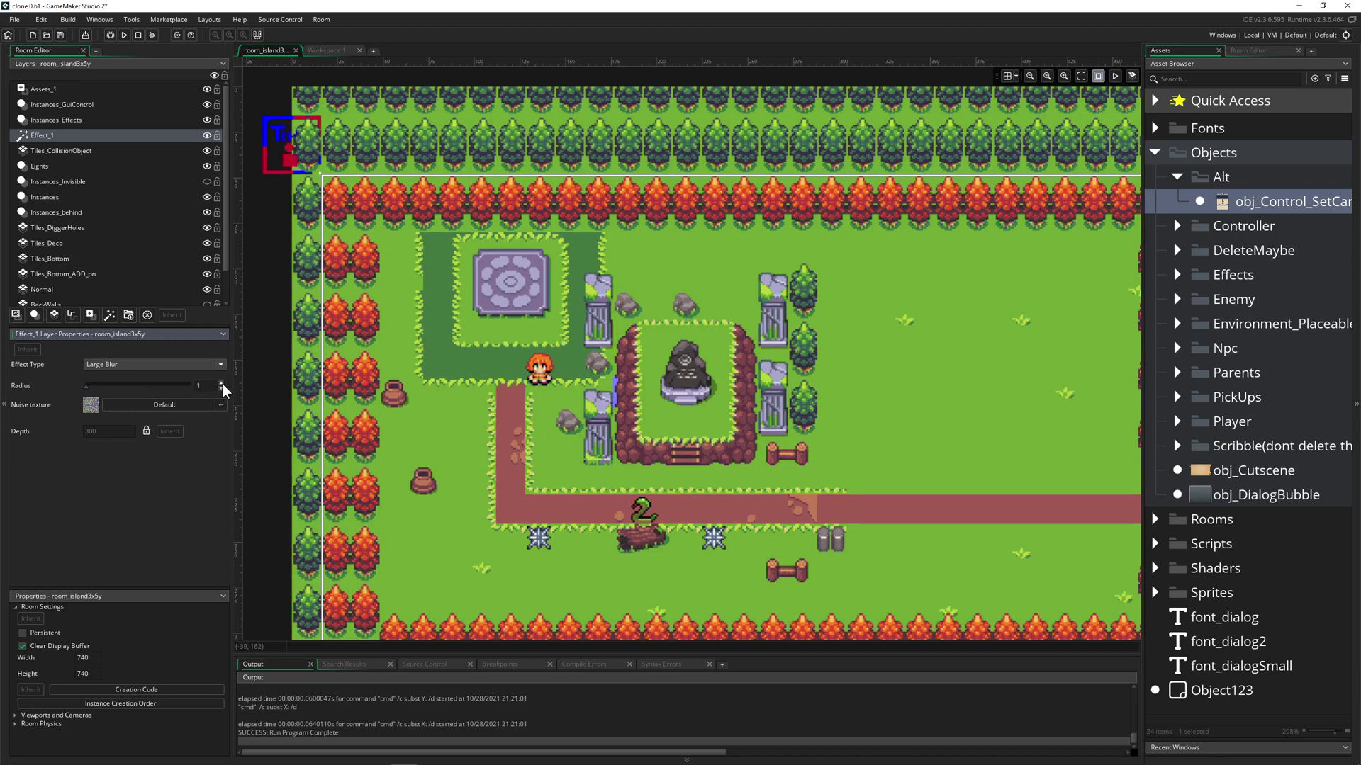
pyautogui.click(221, 383)
pyautogui.click(222, 383)
pyautogui.click(222, 383)
pyautogui.click(222, 383)
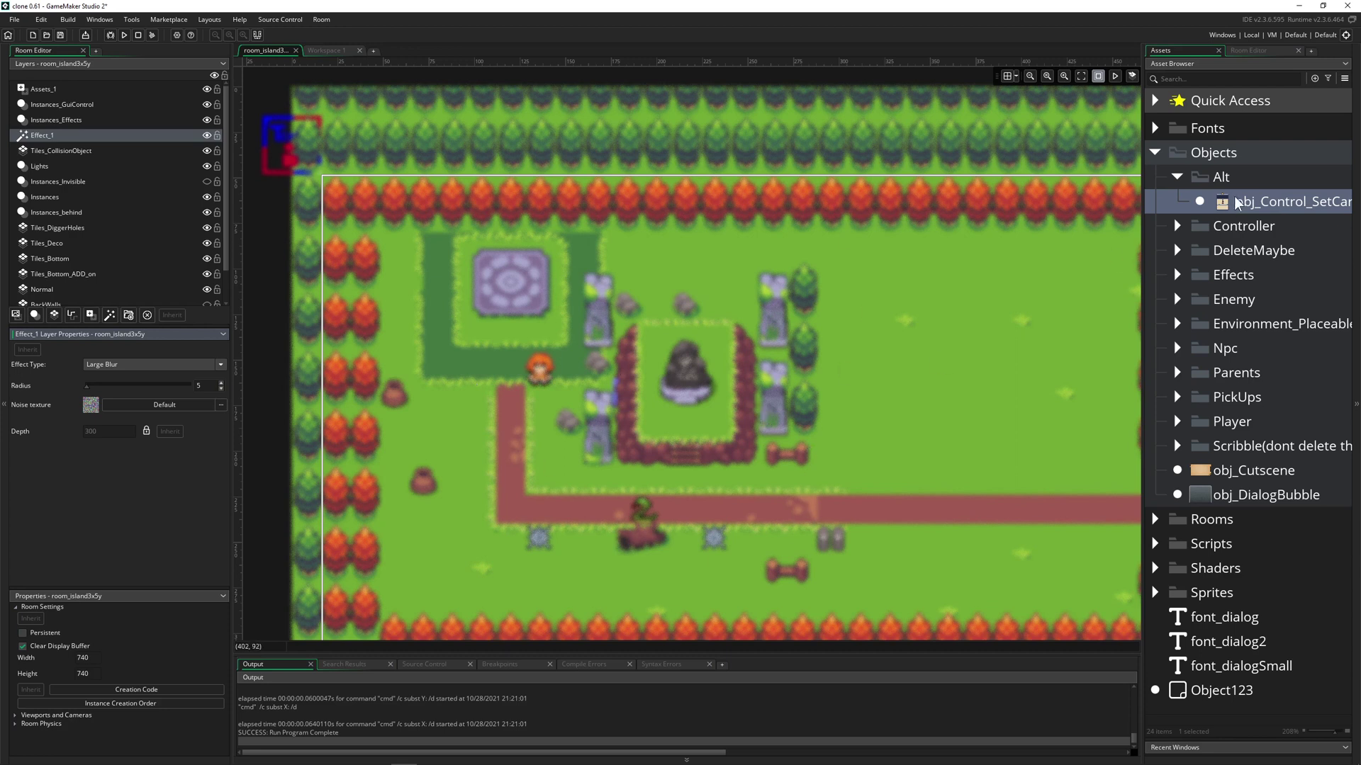
# Place an obj_Control_SetCards instance in the room on the Instances_Effects layer.
pyautogui.moveTo(1231, 200); pyautogui.dragTo(679, 333)
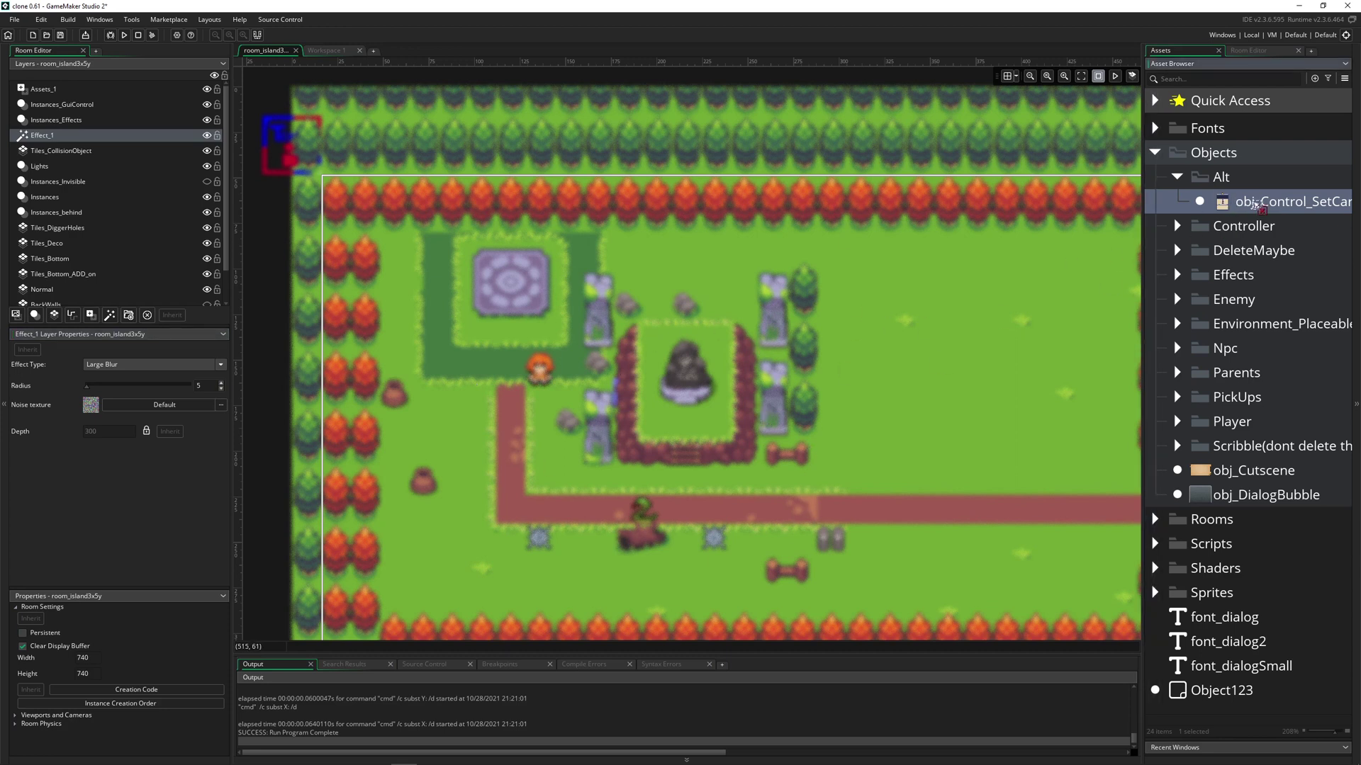
pyautogui.click(70, 120)
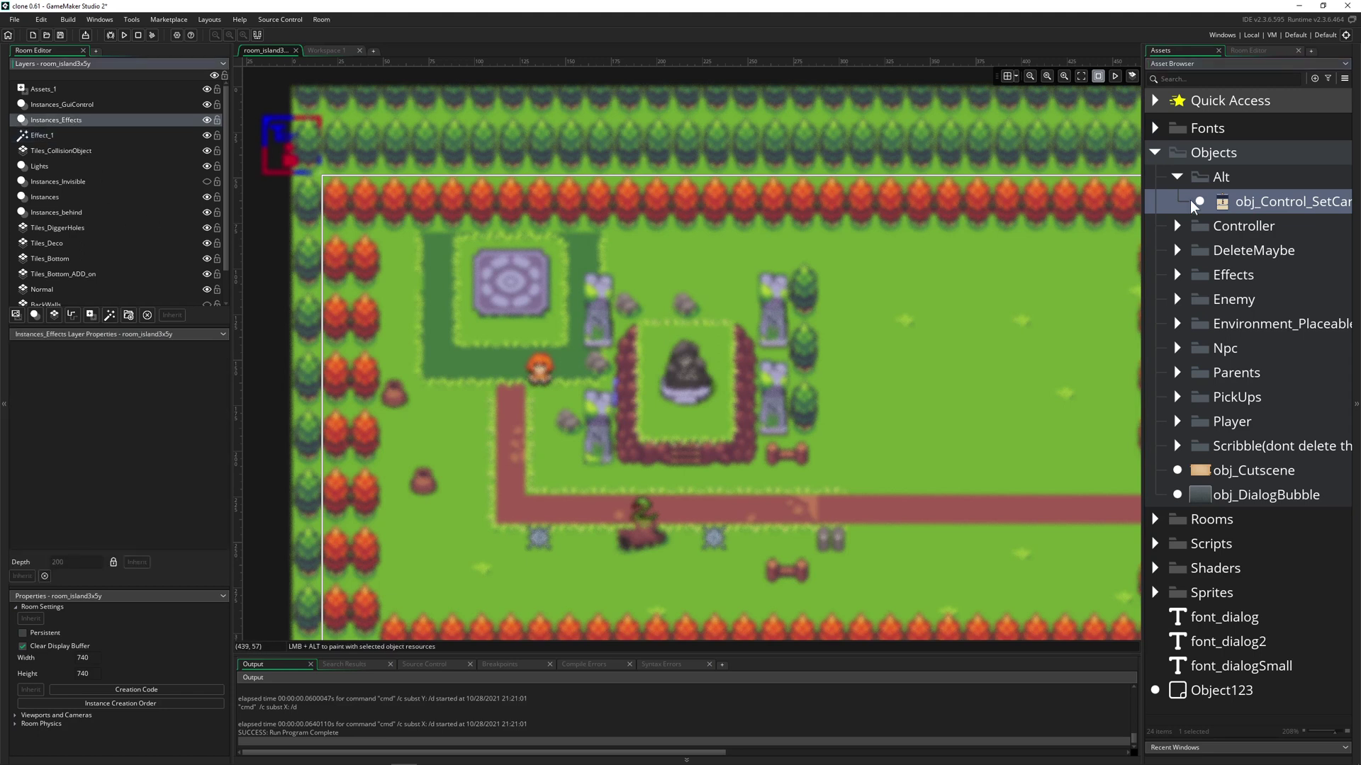
pyautogui.moveTo(1231, 201); pyautogui.dragTo(621, 245)
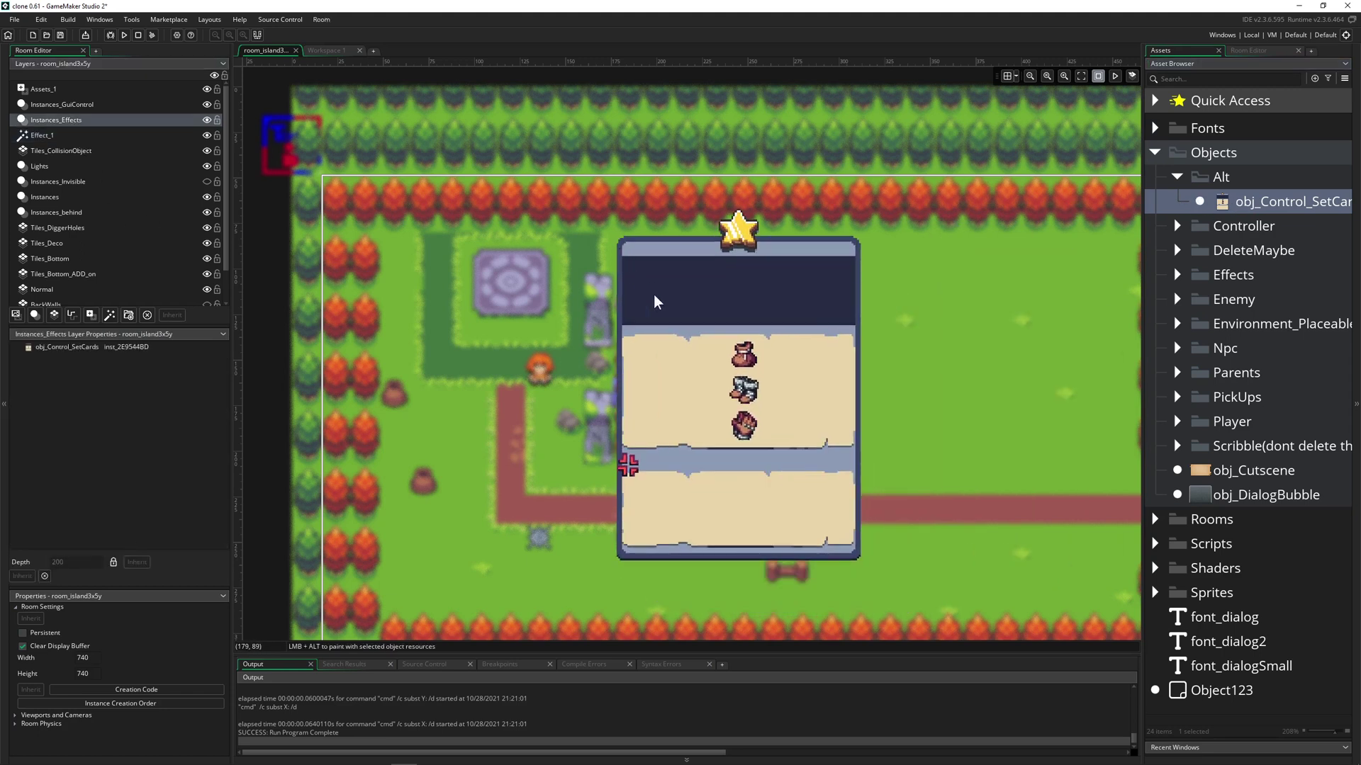
pyautogui.scroll(-2, 731, 350)
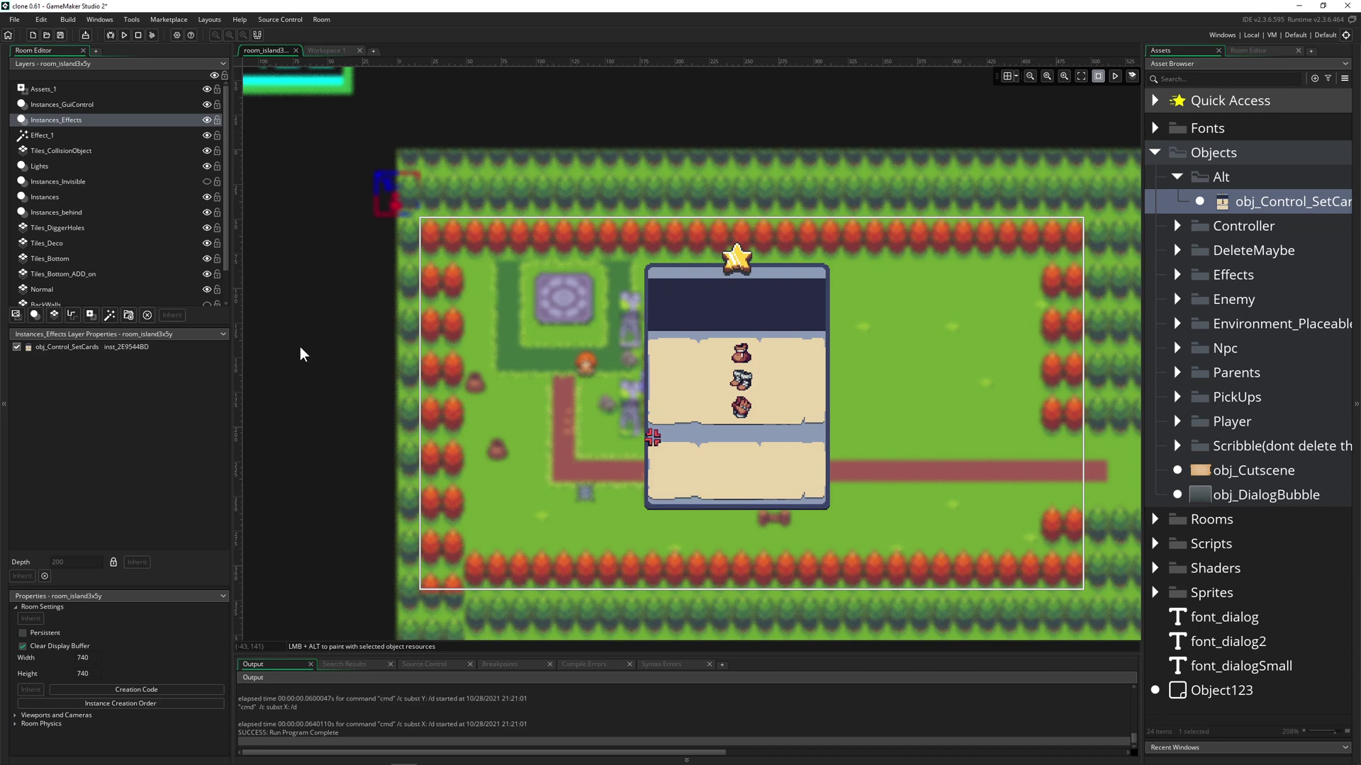
# Change Effect_1's filter to Pixelate and set its Cell Size to 8.
pyautogui.click(57, 135)
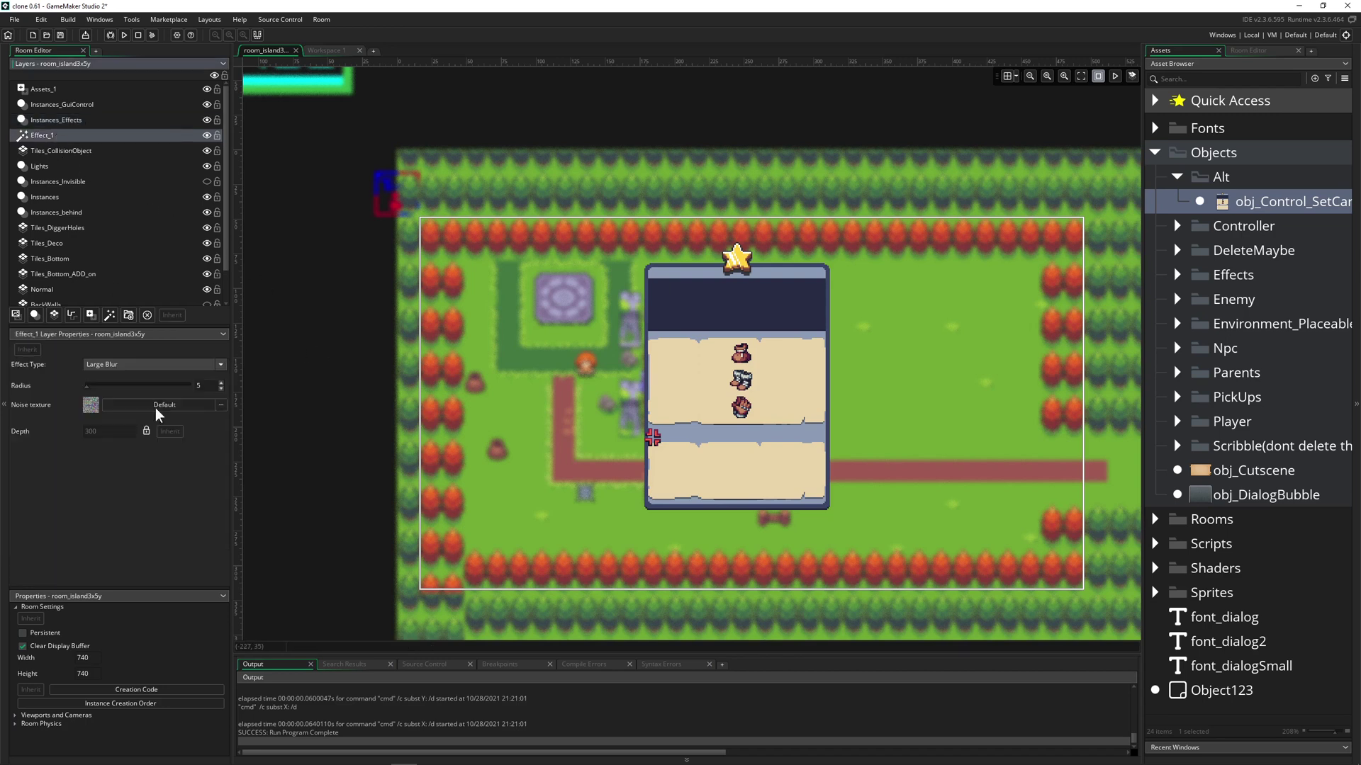
pyautogui.click(167, 366)
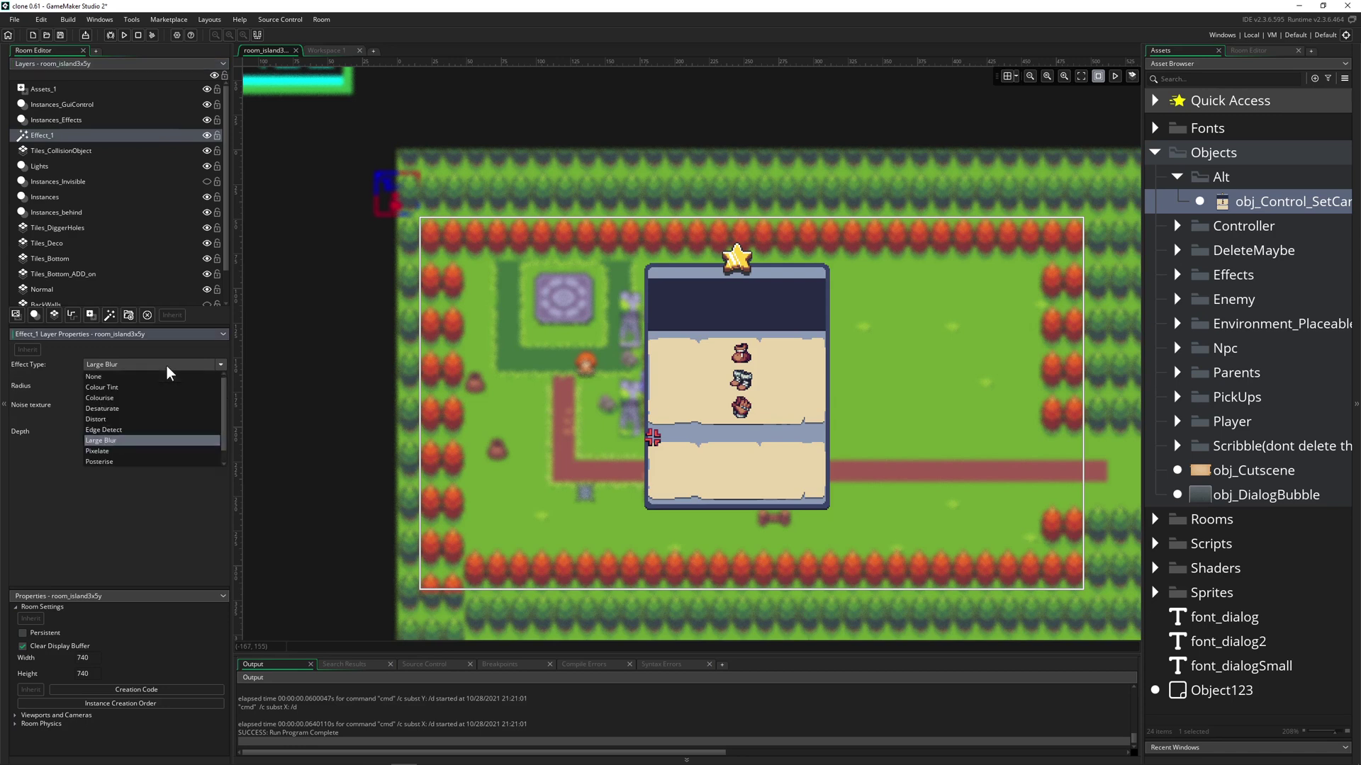
pyautogui.click(109, 449)
pyautogui.click(739, 316)
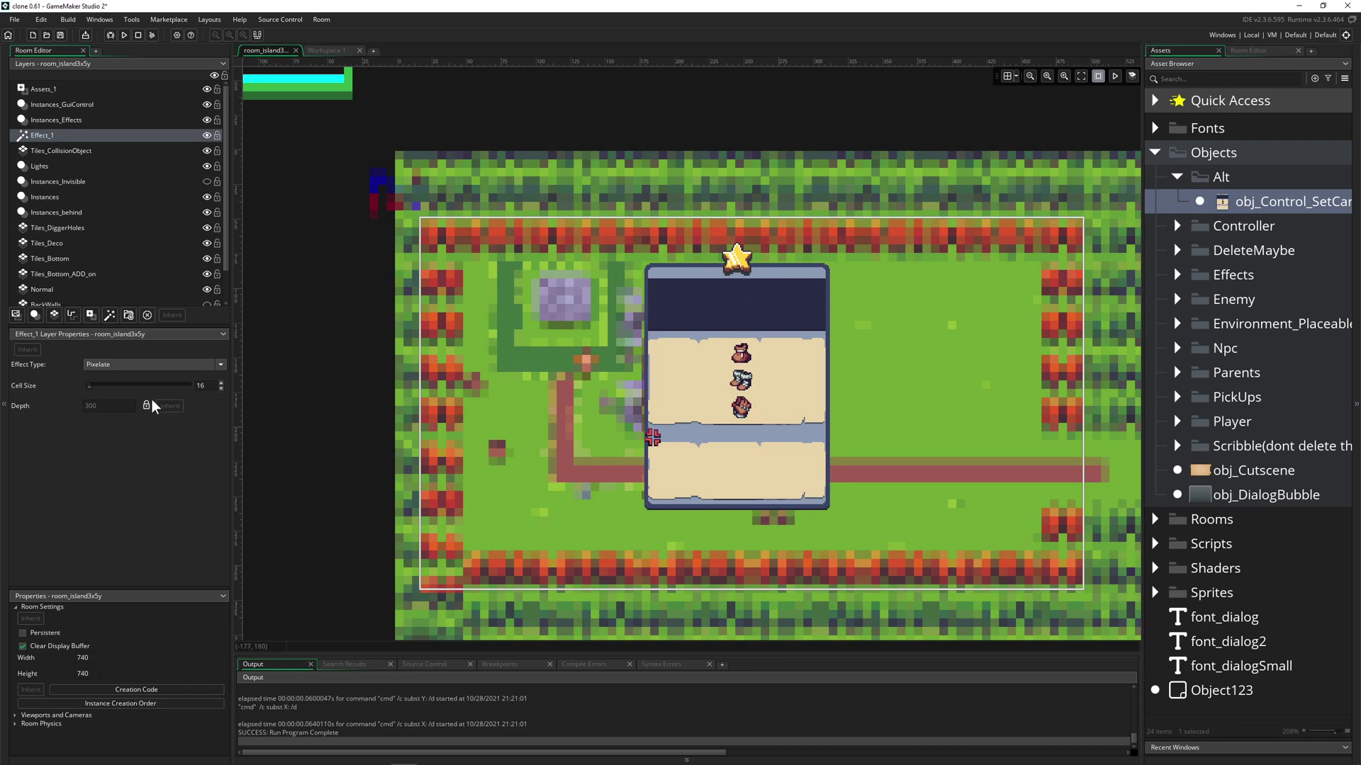
pyautogui.click(91, 389)
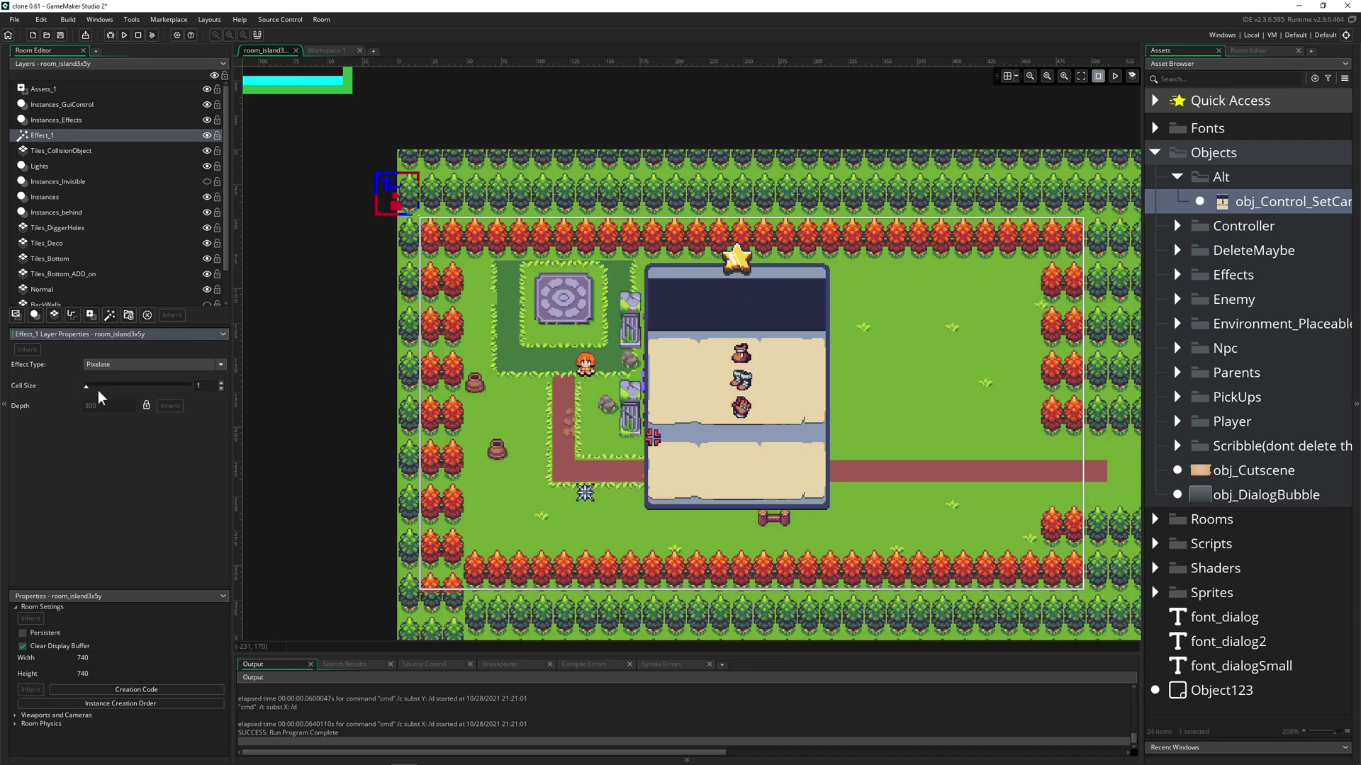
pyautogui.click(220, 383)
pyautogui.click(220, 382)
pyautogui.click(220, 382)
pyautogui.click(221, 382)
pyautogui.click(221, 383)
pyautogui.click(221, 382)
pyautogui.click(221, 383)
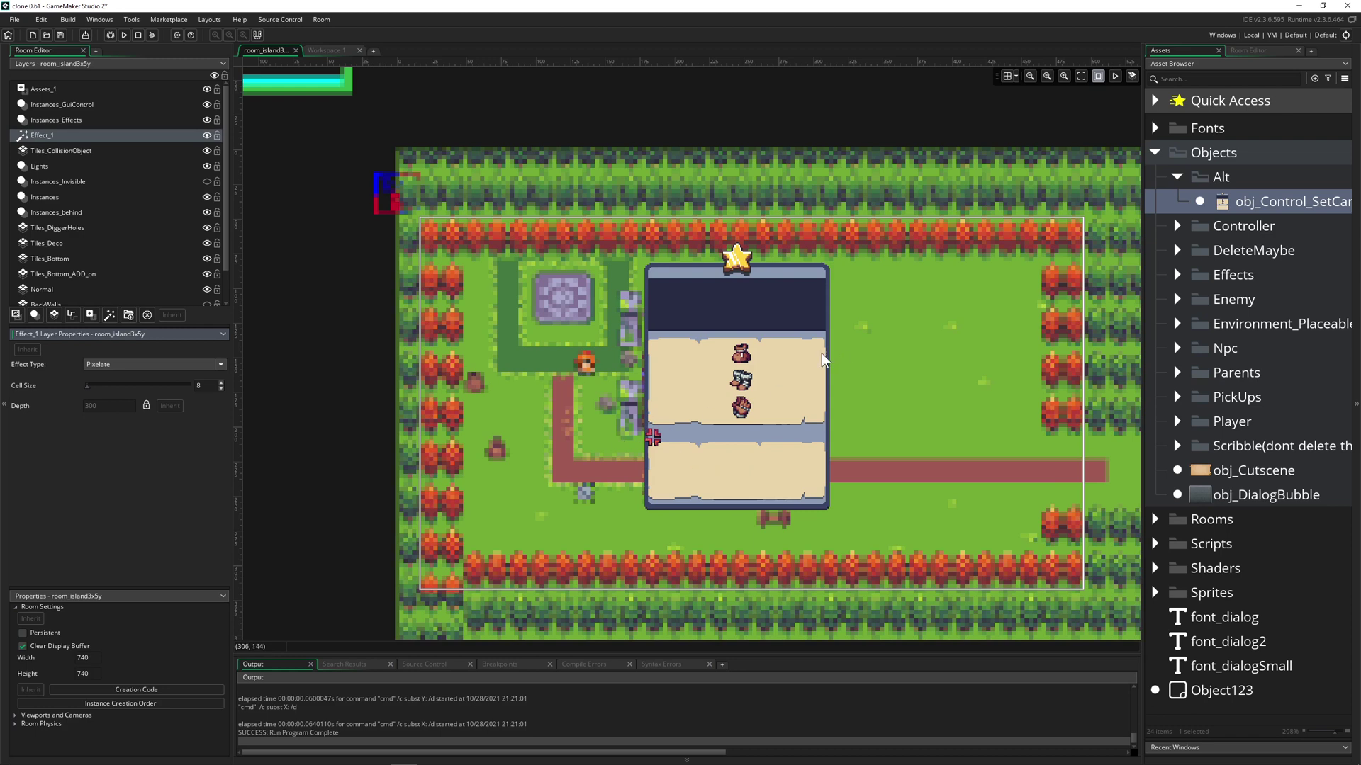
# Switch Effect_1 to Posterise and drop Colour Levels to 1.
pyautogui.click(138, 364)
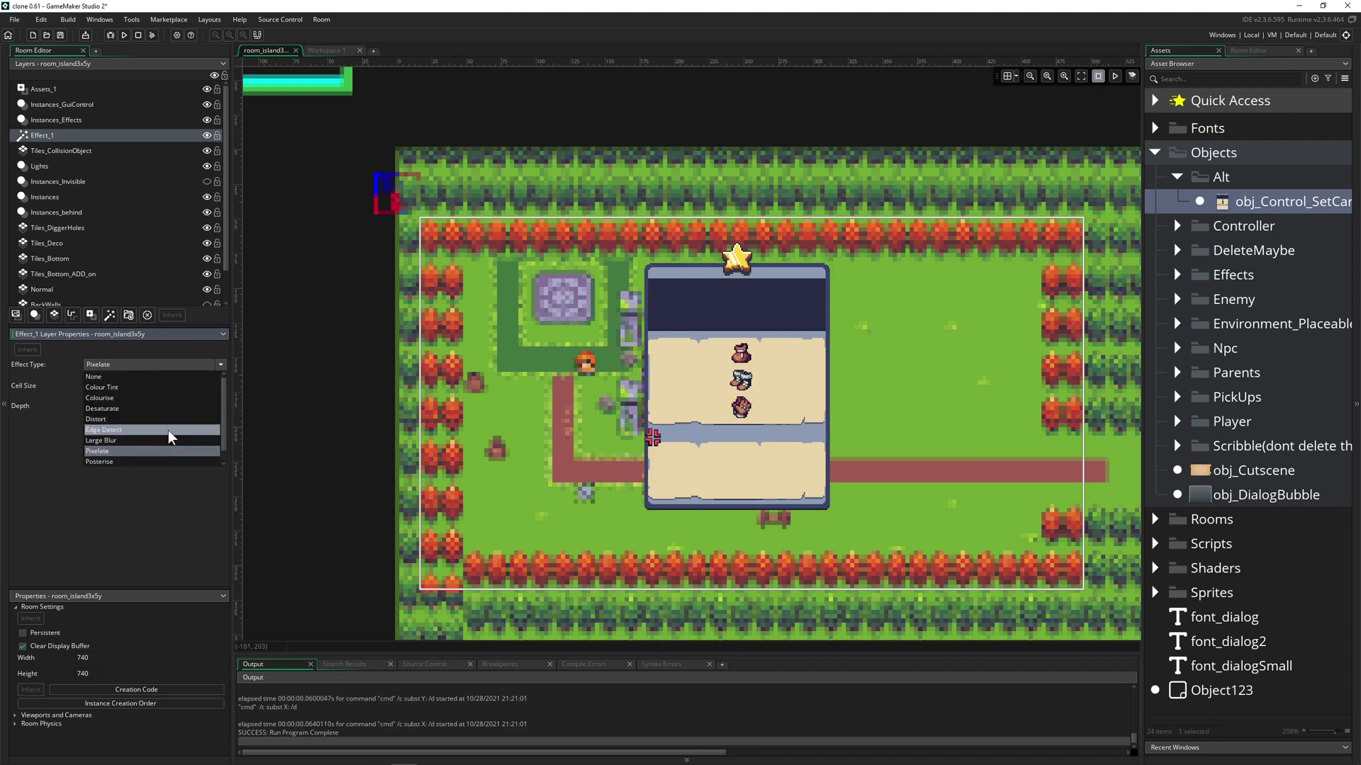
pyautogui.scroll(-1, 150, 449)
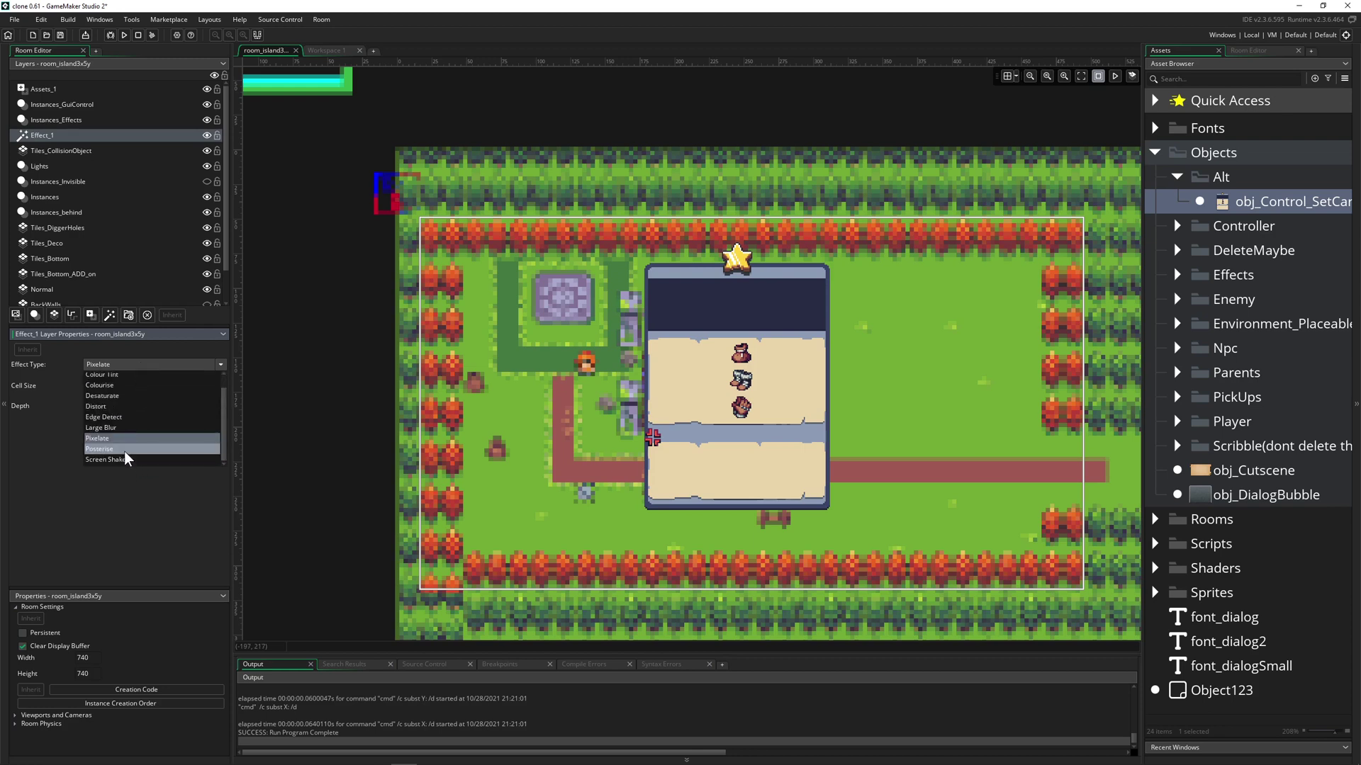
pyautogui.click(125, 451)
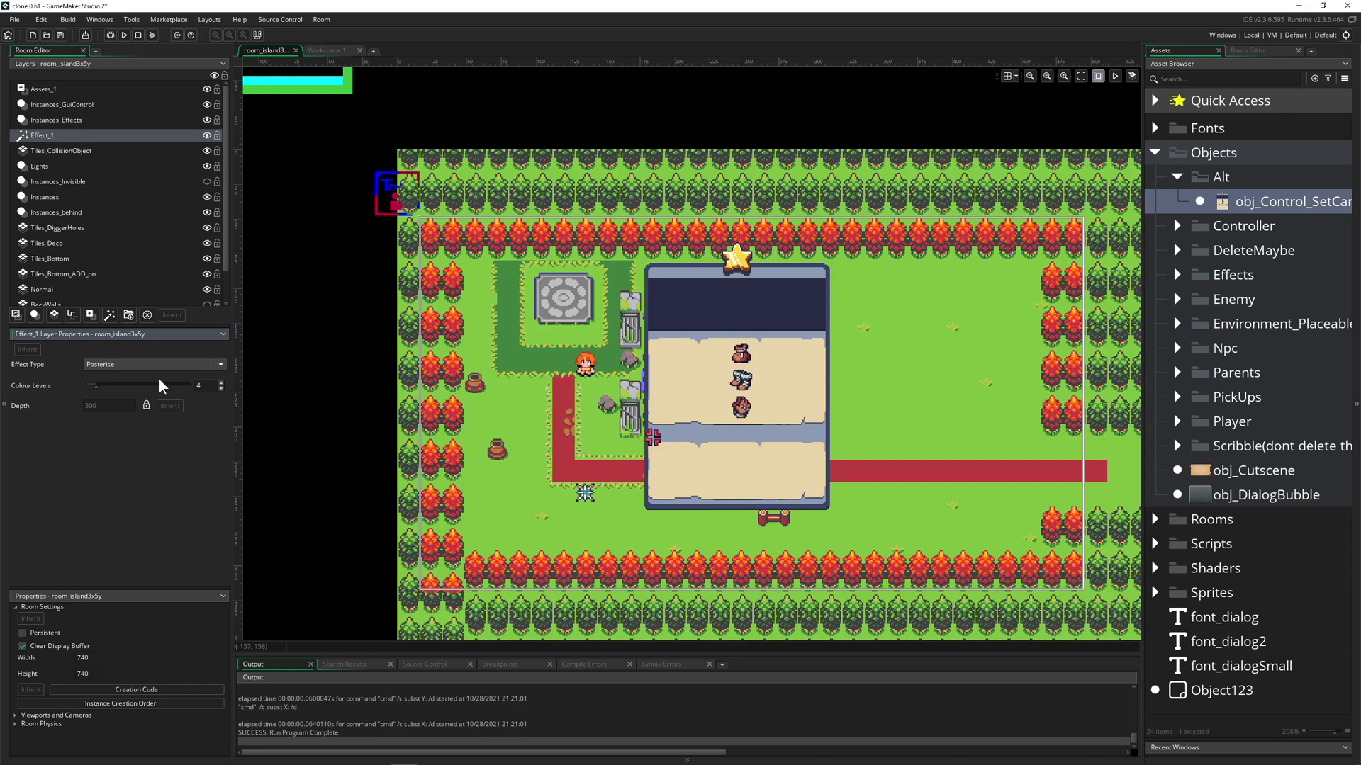
pyautogui.moveTo(95, 387); pyautogui.dragTo(83, 387)
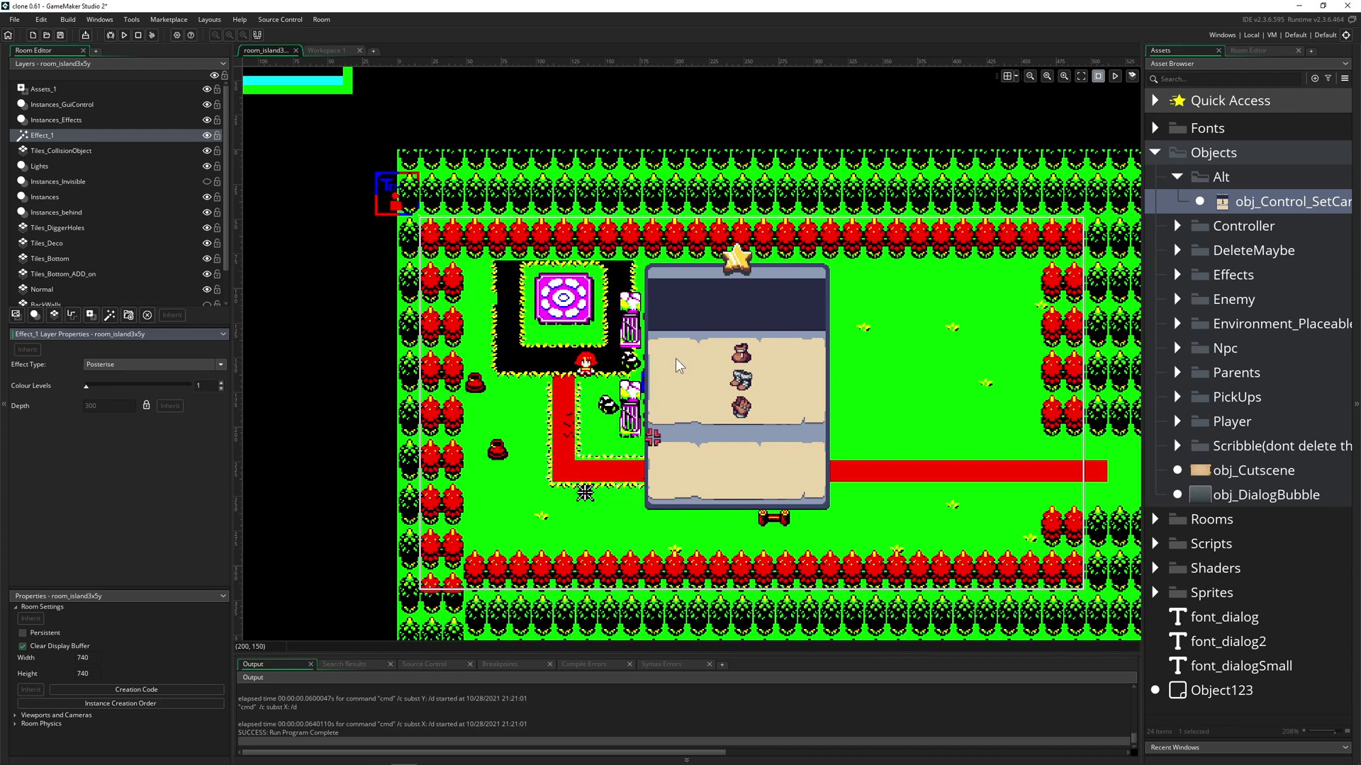
# Raise the Posterise Colour Levels back up to 7.2 for softer colours.
pyautogui.scroll(3, 663, 283)
pyautogui.scroll(-2, 623, 314)
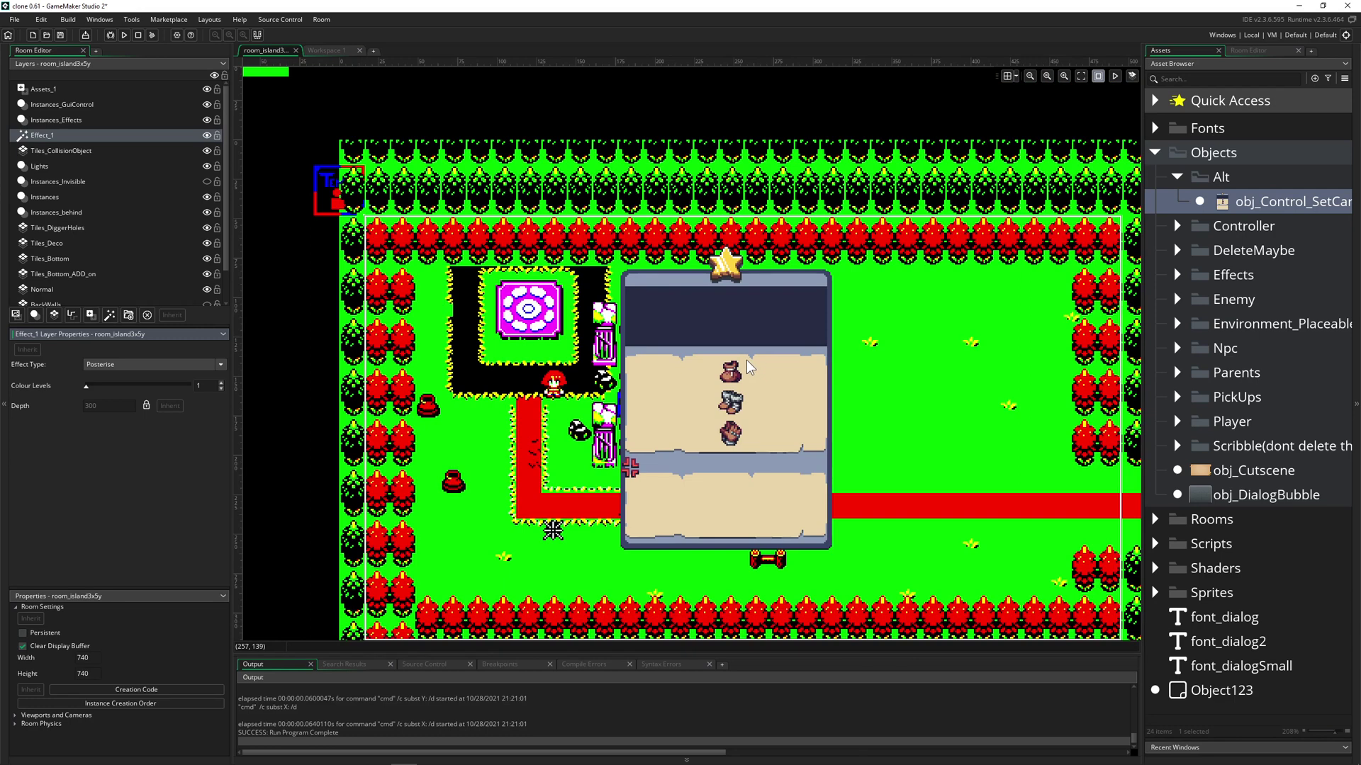
pyautogui.scroll(2, 537, 375)
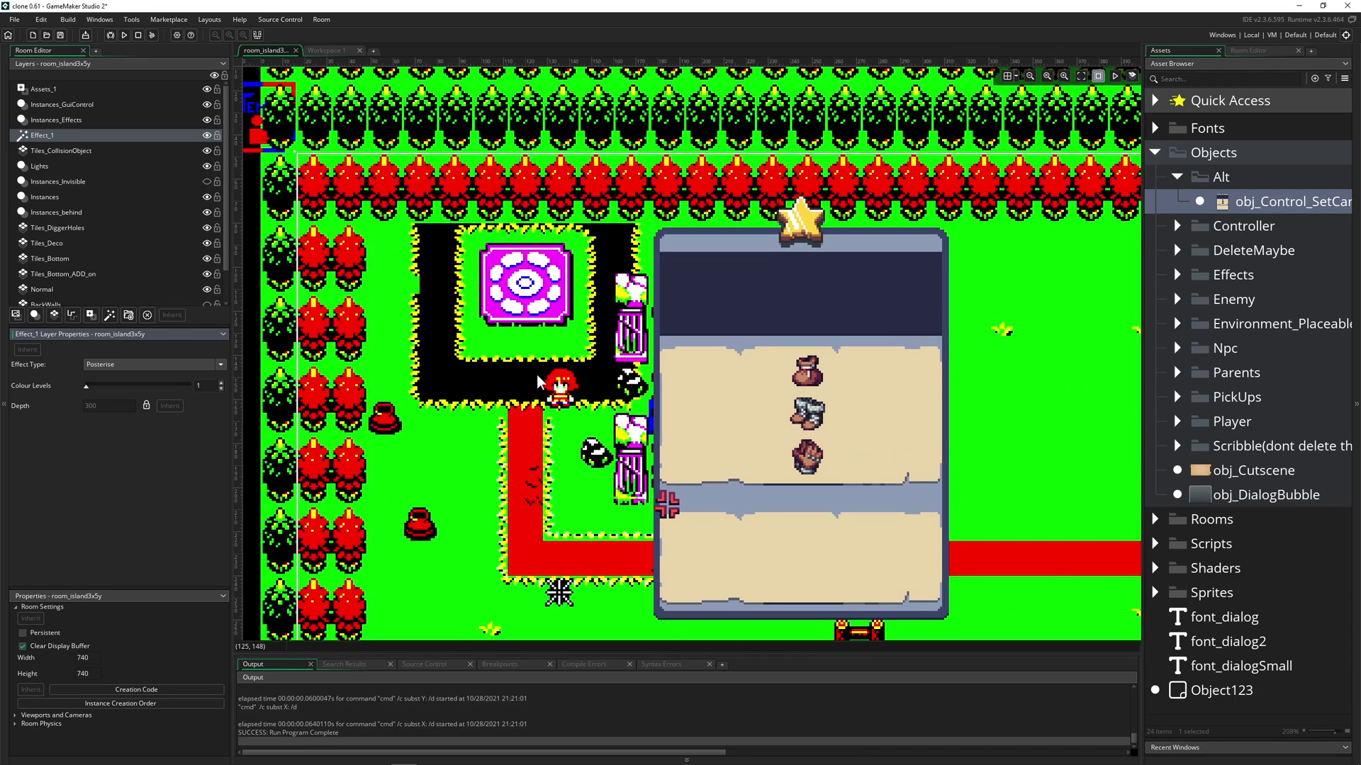
pyautogui.scroll(-2, 537, 373)
pyautogui.scroll(4, 528, 379)
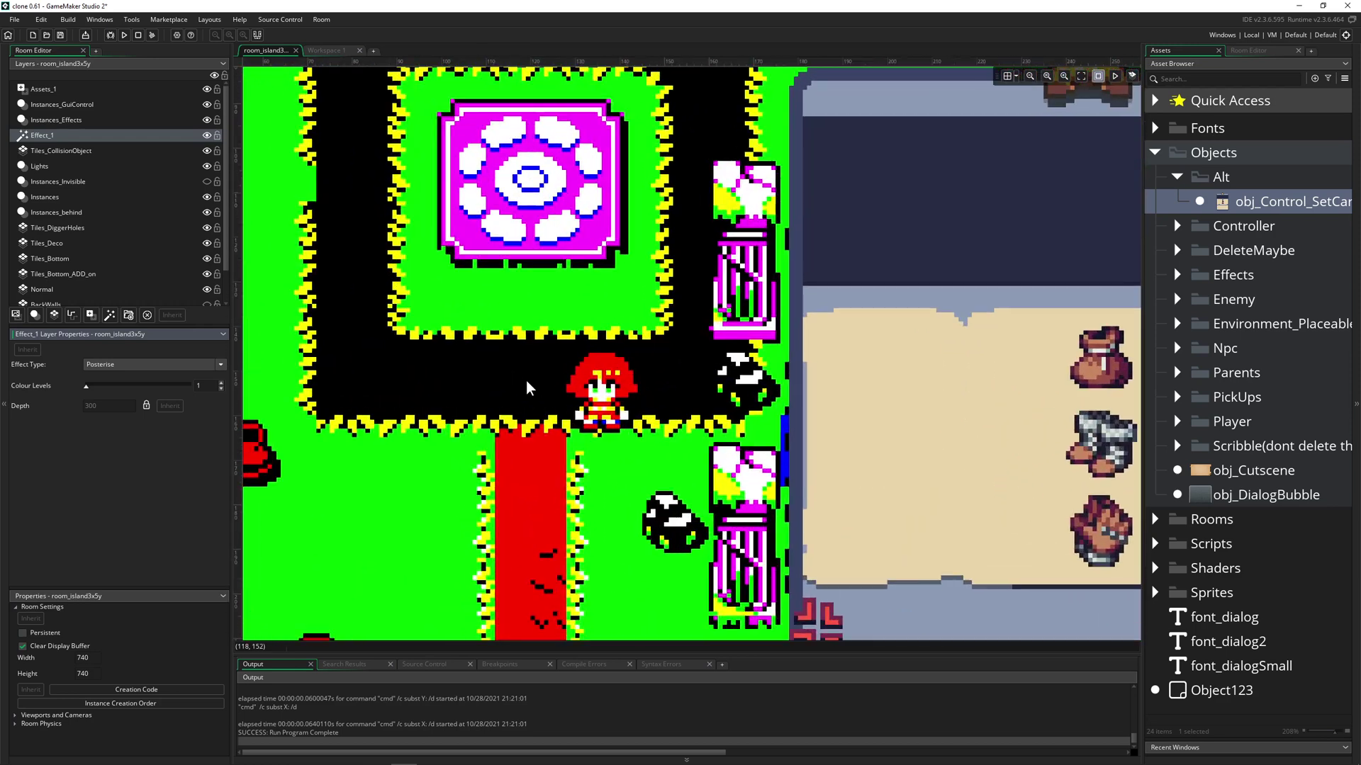
pyautogui.scroll(-4, 526, 380)
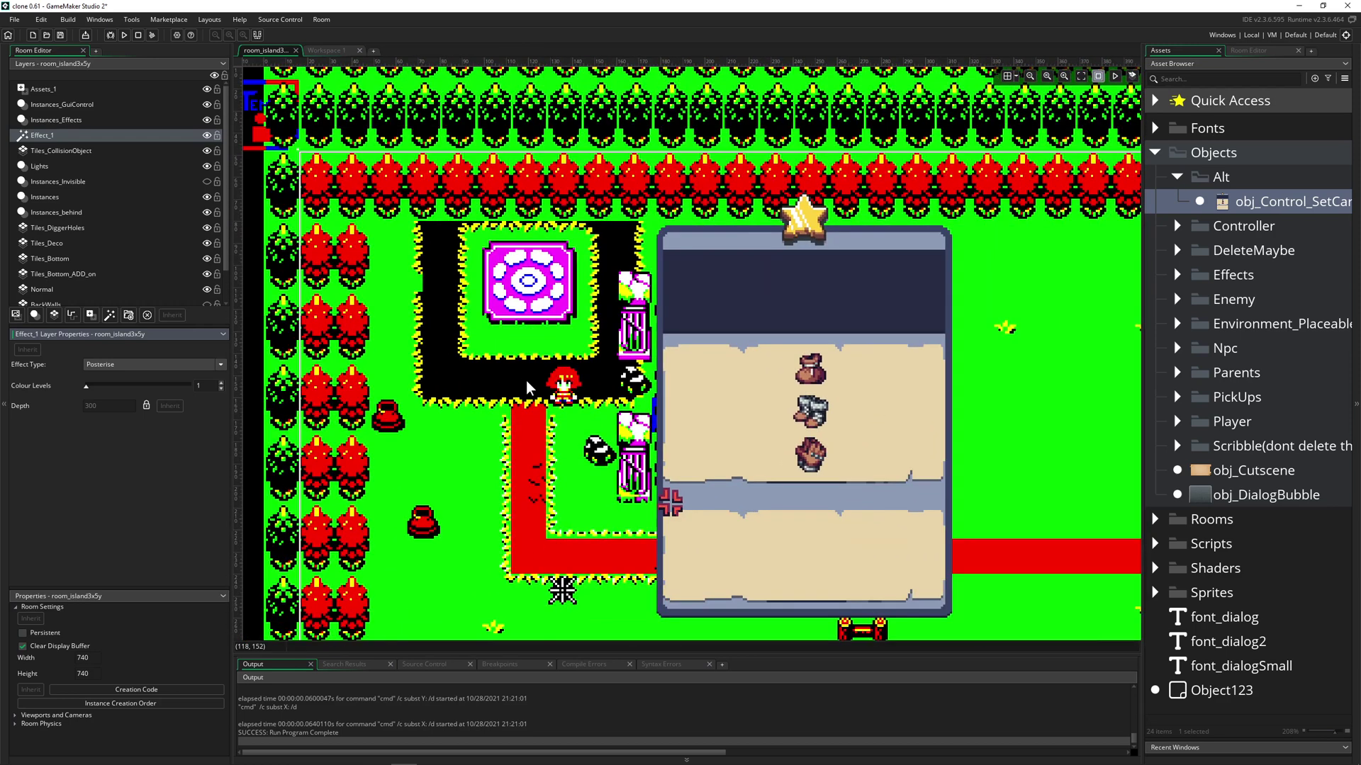
pyautogui.click(96, 387)
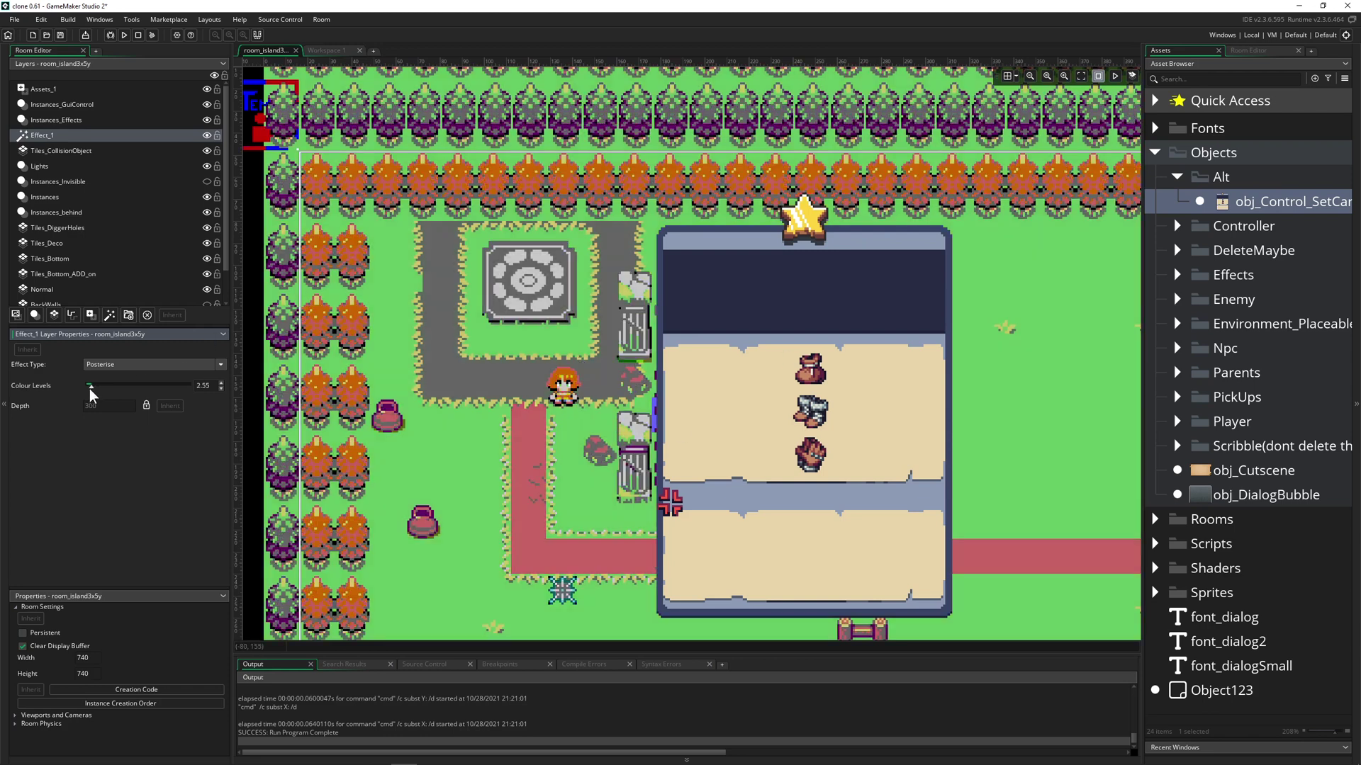
pyautogui.moveTo(90, 388); pyautogui.dragTo(104, 386)
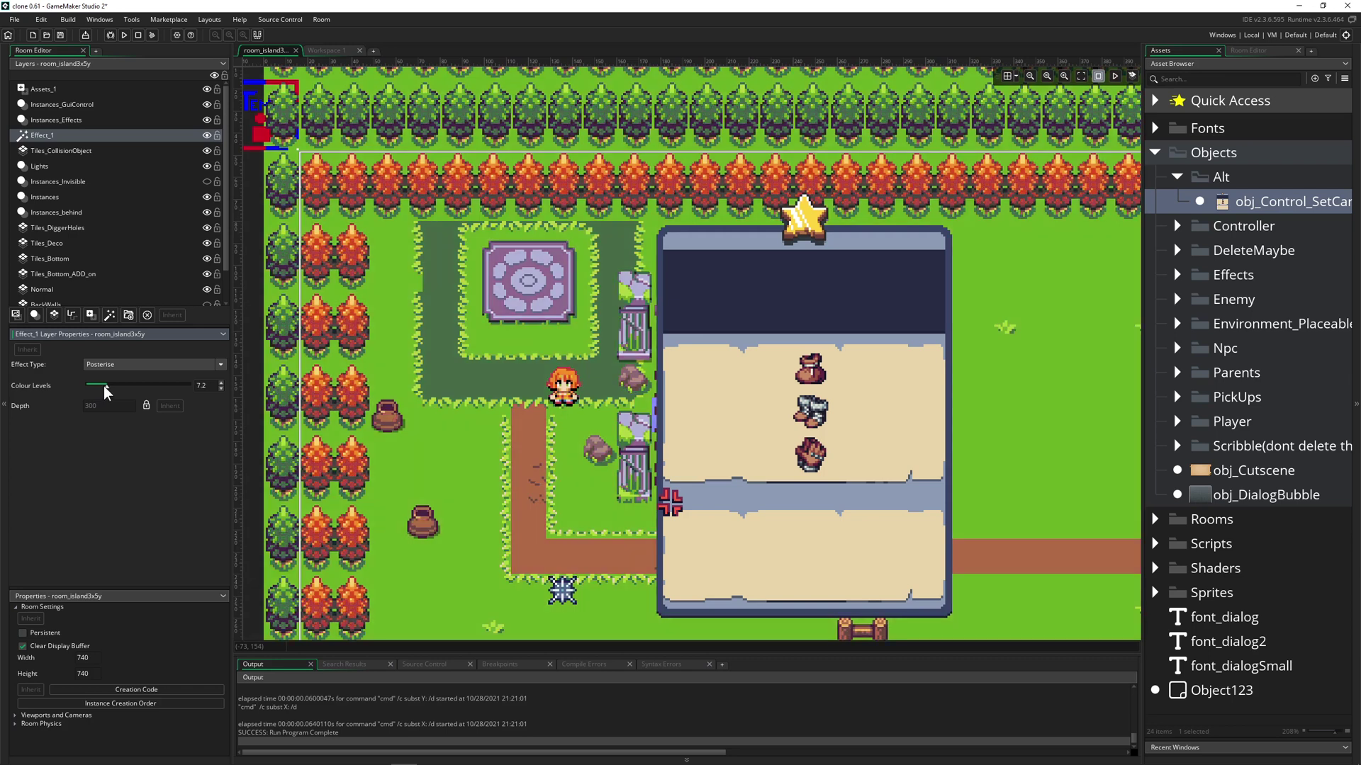
# Try the Screen Shake filter on Effect_1, then switch it back to Posterise.
pyautogui.click(154, 362)
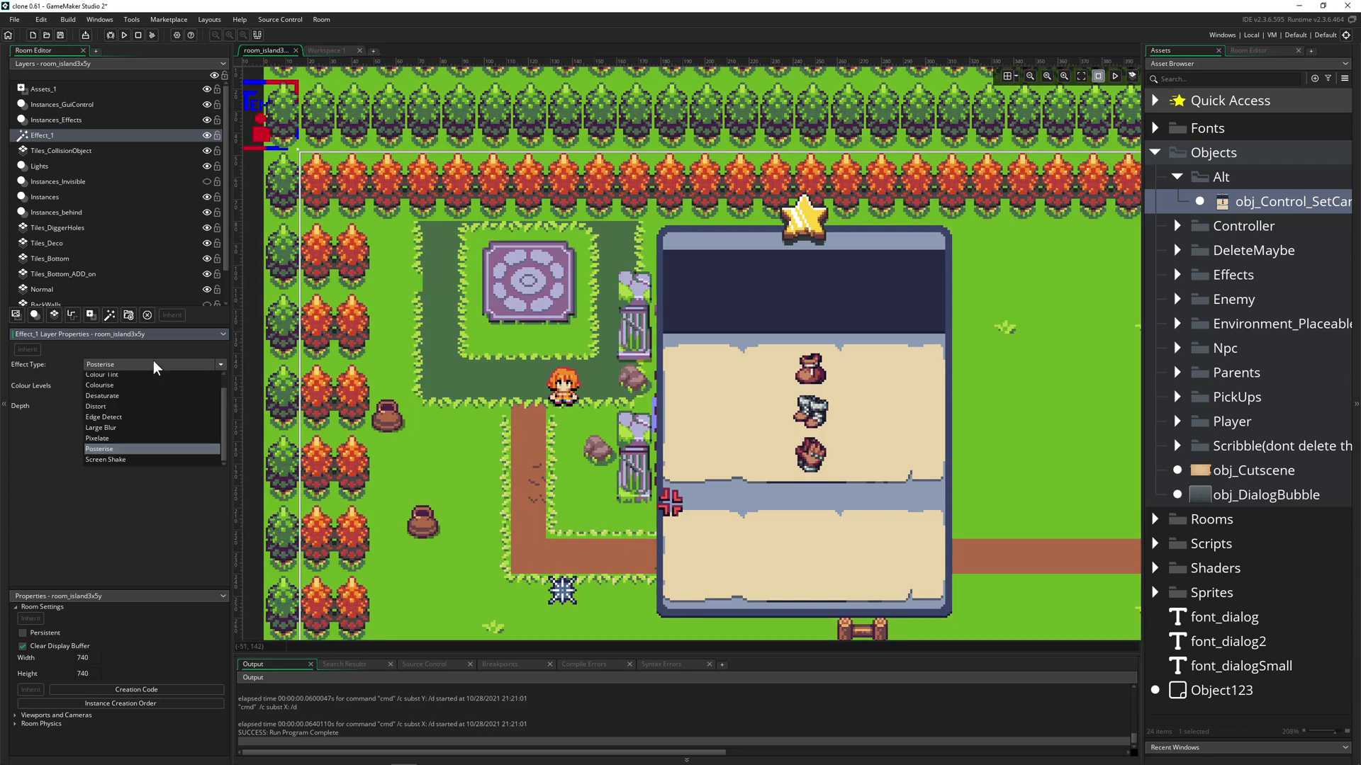
pyautogui.click(117, 458)
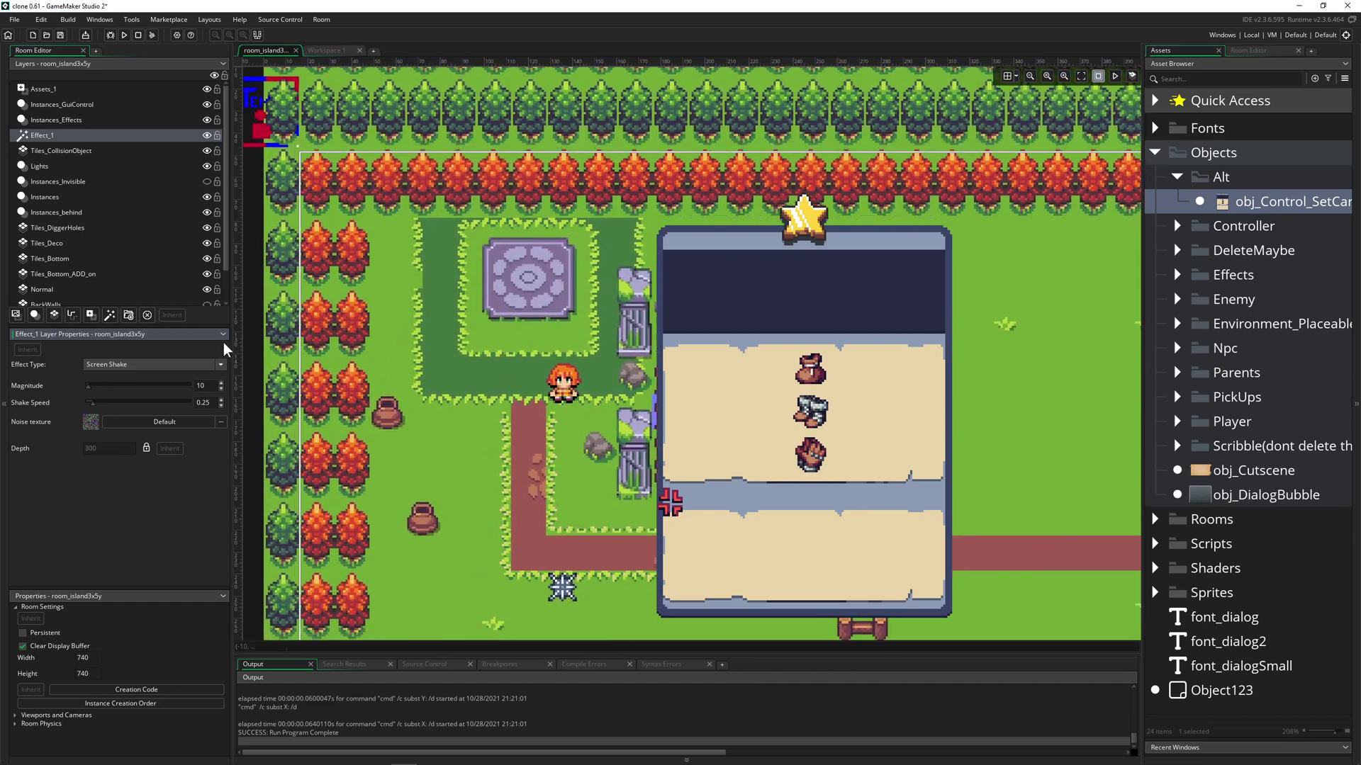
pyautogui.click(125, 364)
pyautogui.click(148, 448)
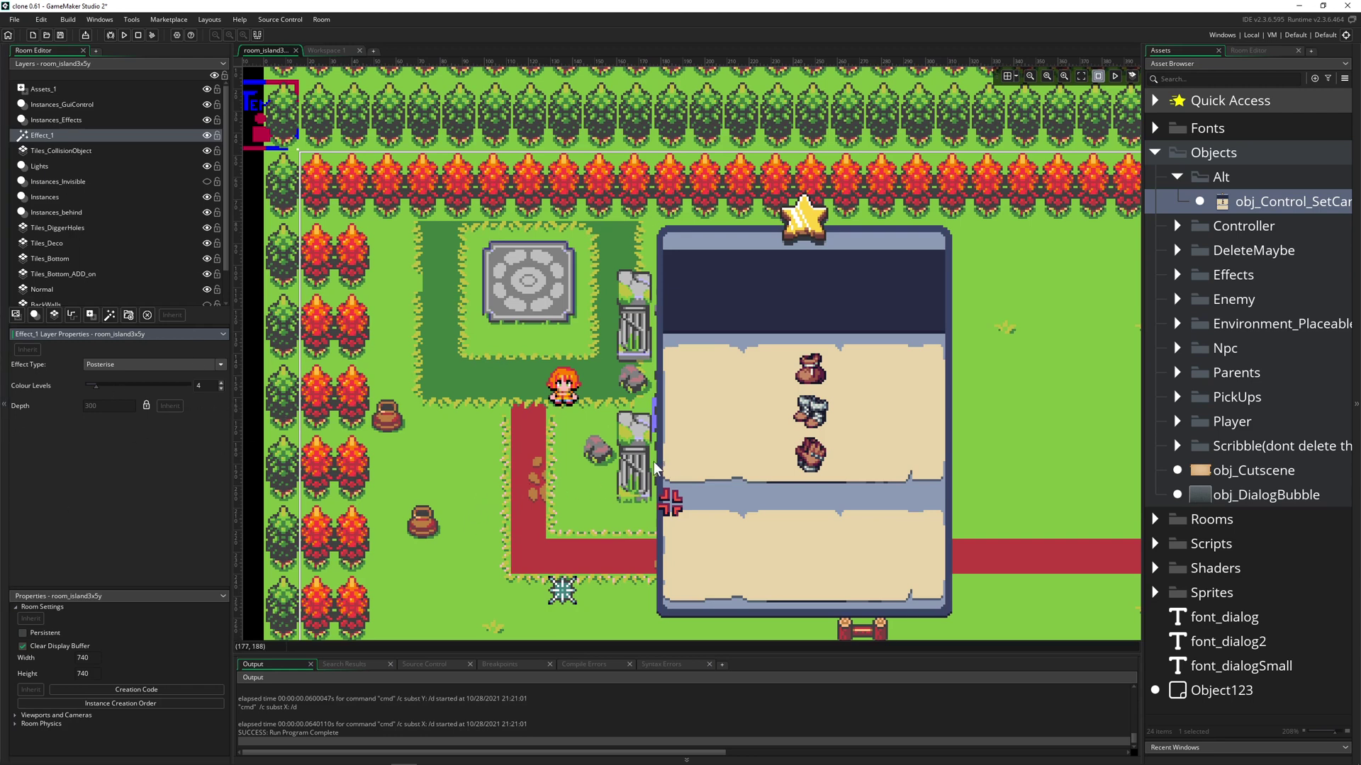
pyautogui.keyDown('ctrl'); pyautogui.scroll(-3, 588, 454); pyautogui.keyUp('ctrl')
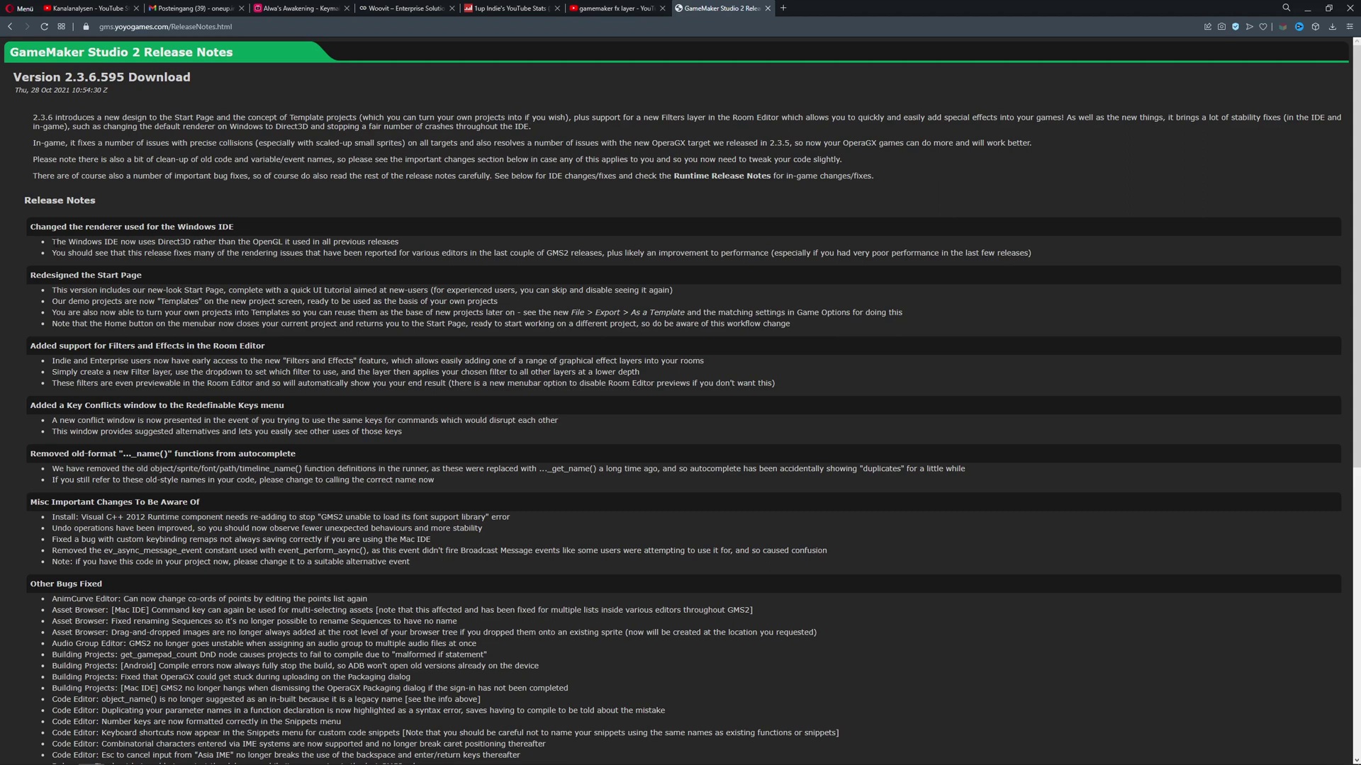
pyautogui.moveTo(51, 242); pyautogui.dragTo(409, 240)
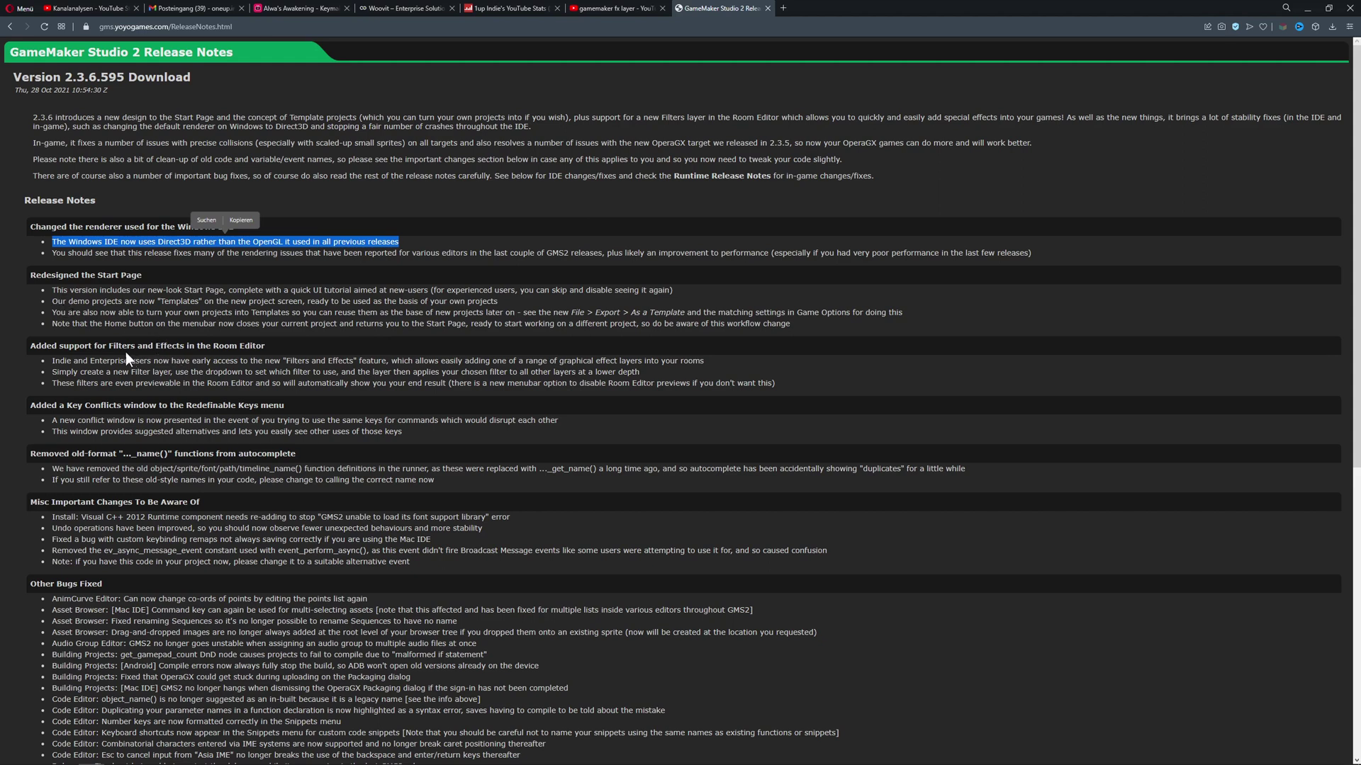
pyautogui.moveTo(98, 346); pyautogui.dragTo(267, 350)
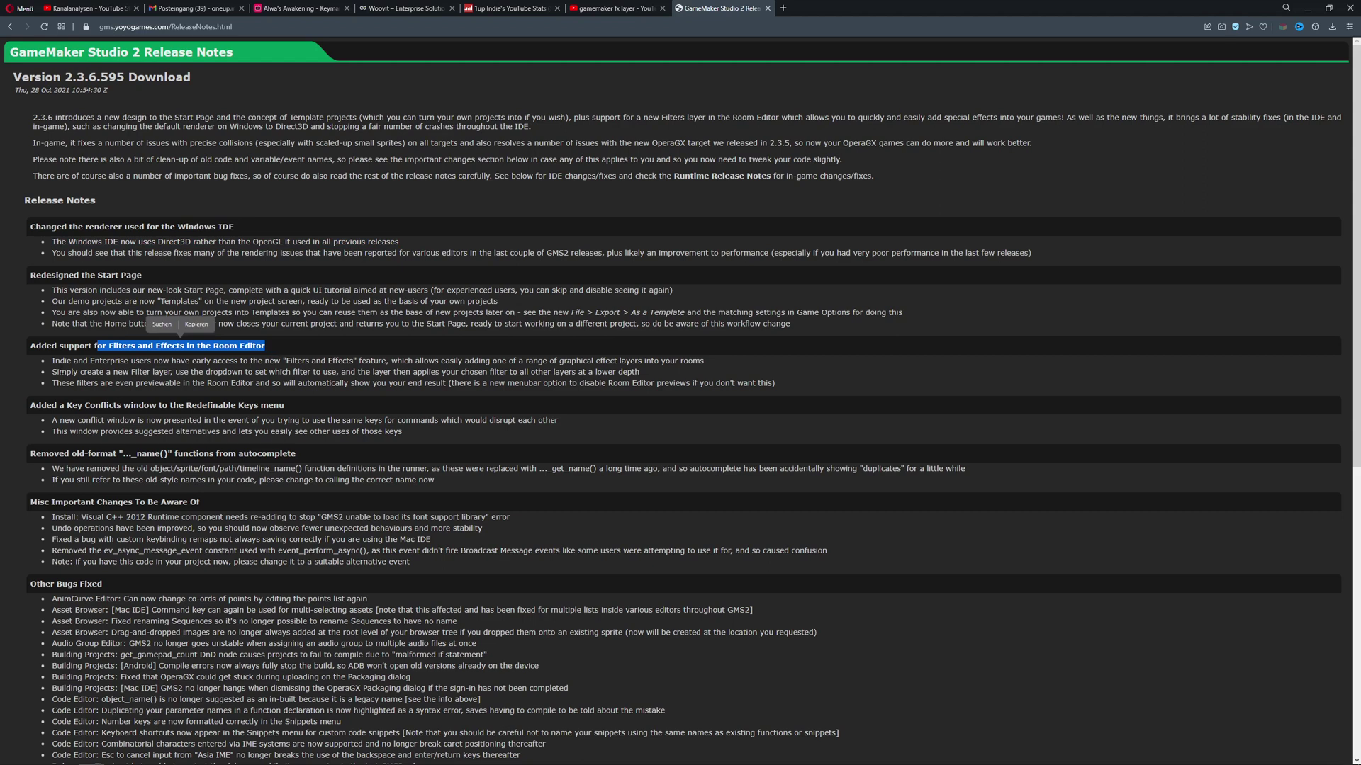
pyautogui.moveTo(50, 360); pyautogui.dragTo(151, 361)
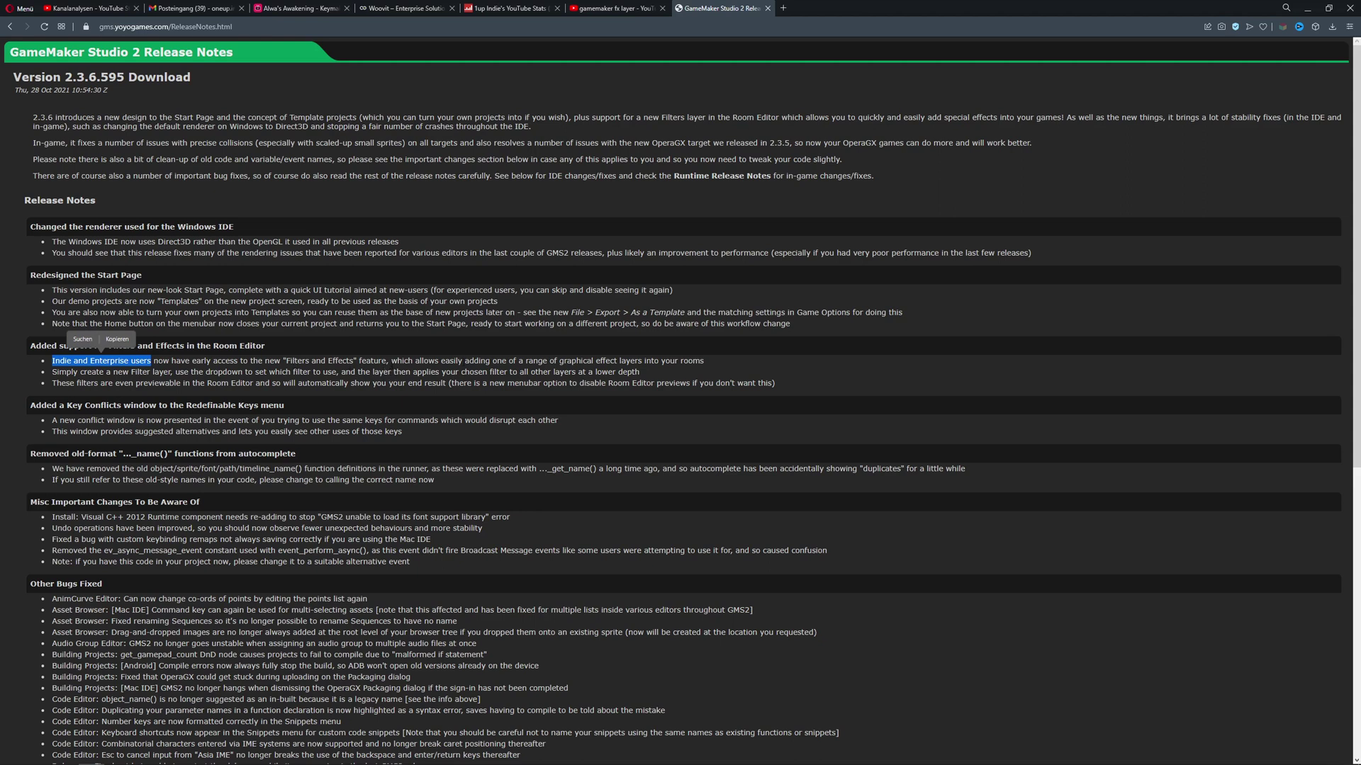
pyautogui.moveTo(185, 361); pyautogui.dragTo(237, 361)
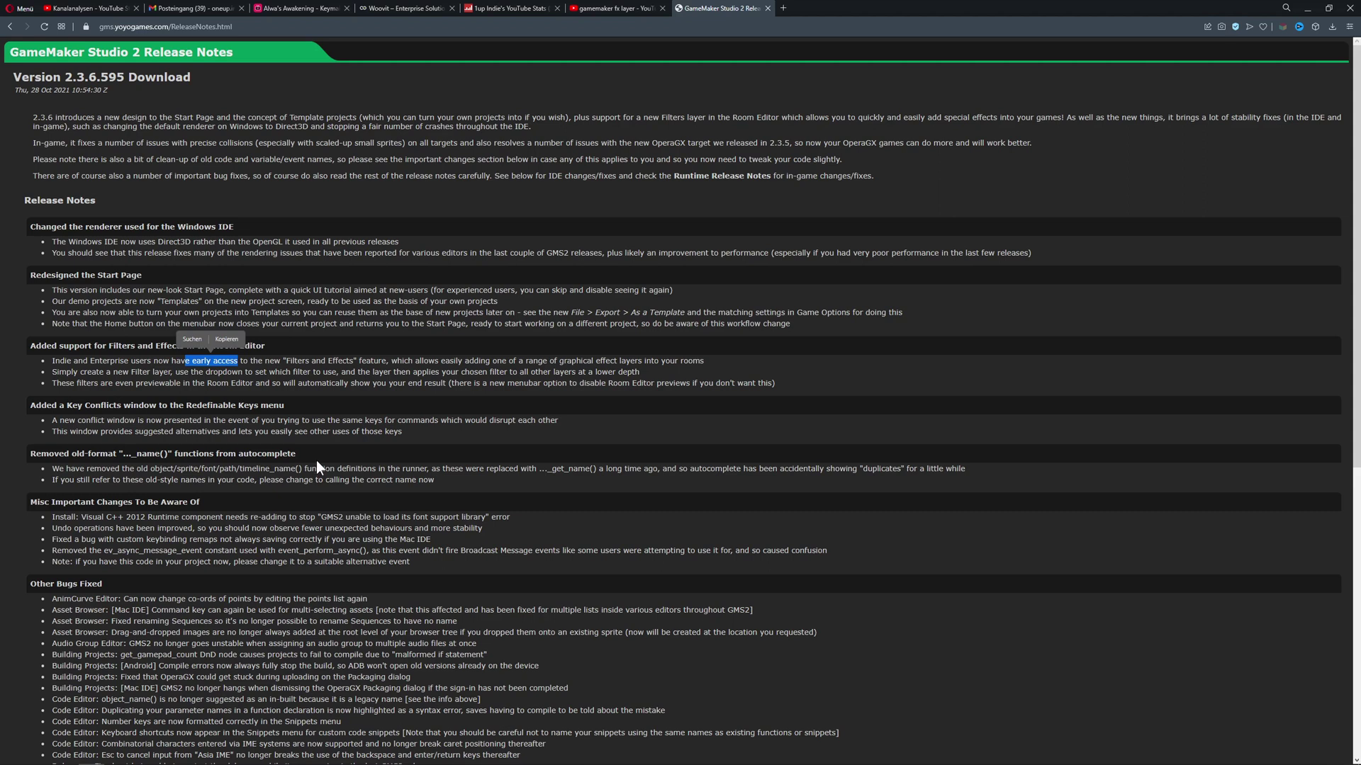
# Read the File > Export > As a Template release note, then return to the GameMaker room editor.
pyautogui.moveTo(553, 313); pyautogui.dragTo(716, 313)
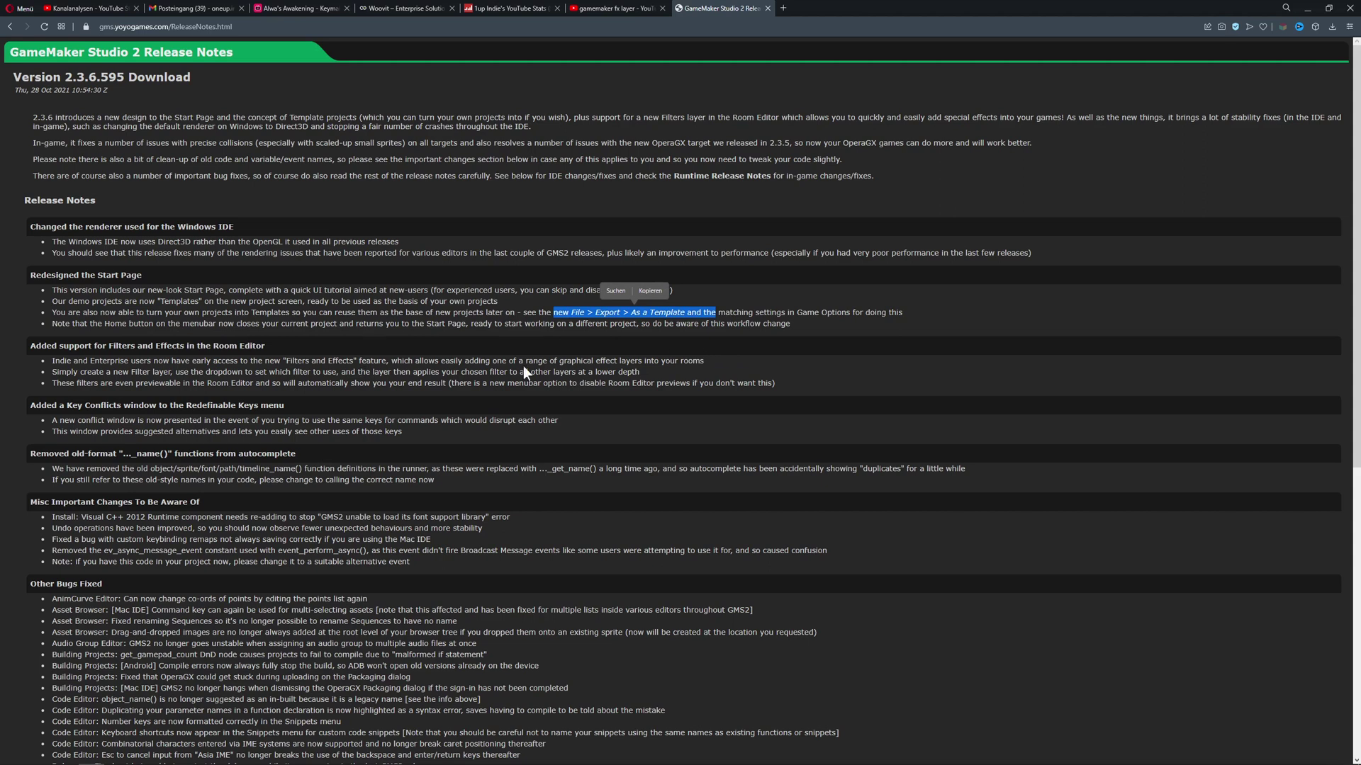
pyautogui.moveTo(717, 313); pyautogui.dragTo(523, 313)
pyautogui.click(562, 296)
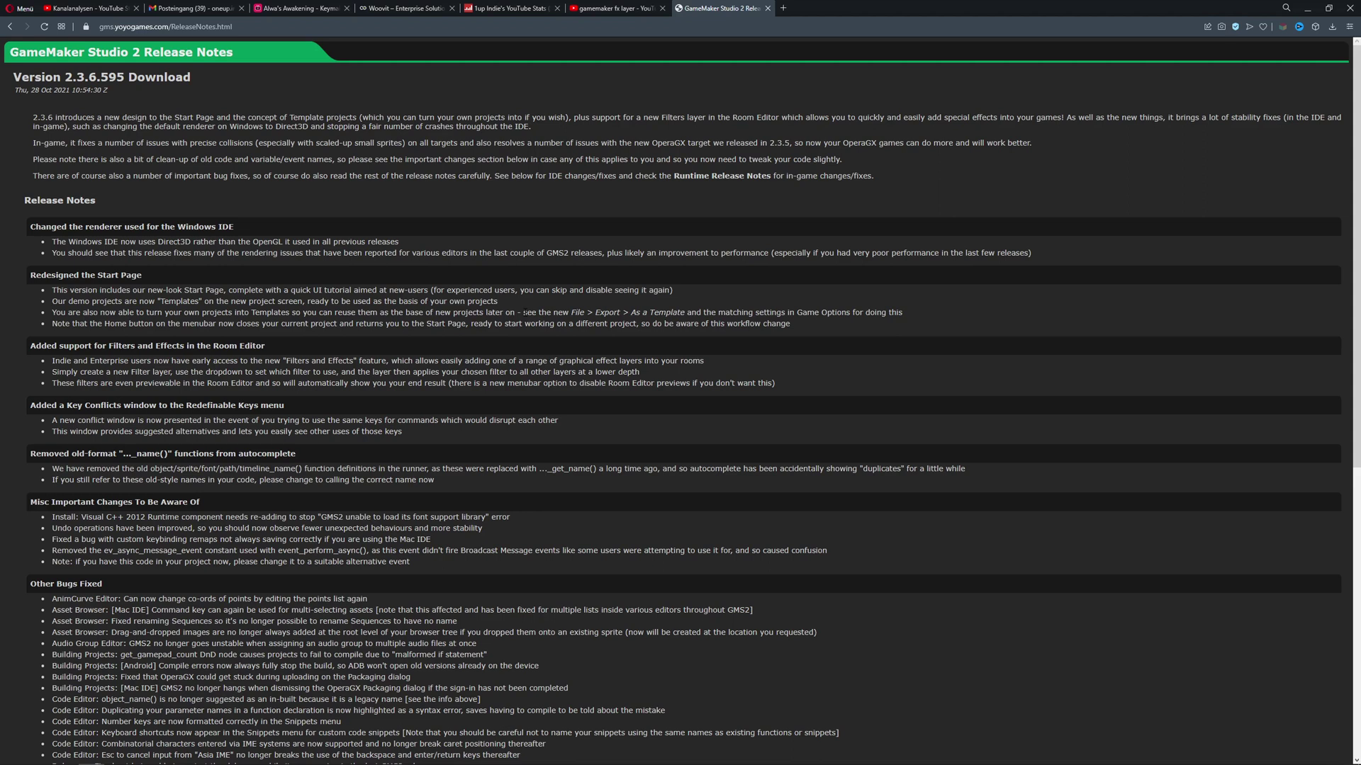
pyautogui.moveTo(524, 313); pyautogui.dragTo(796, 312)
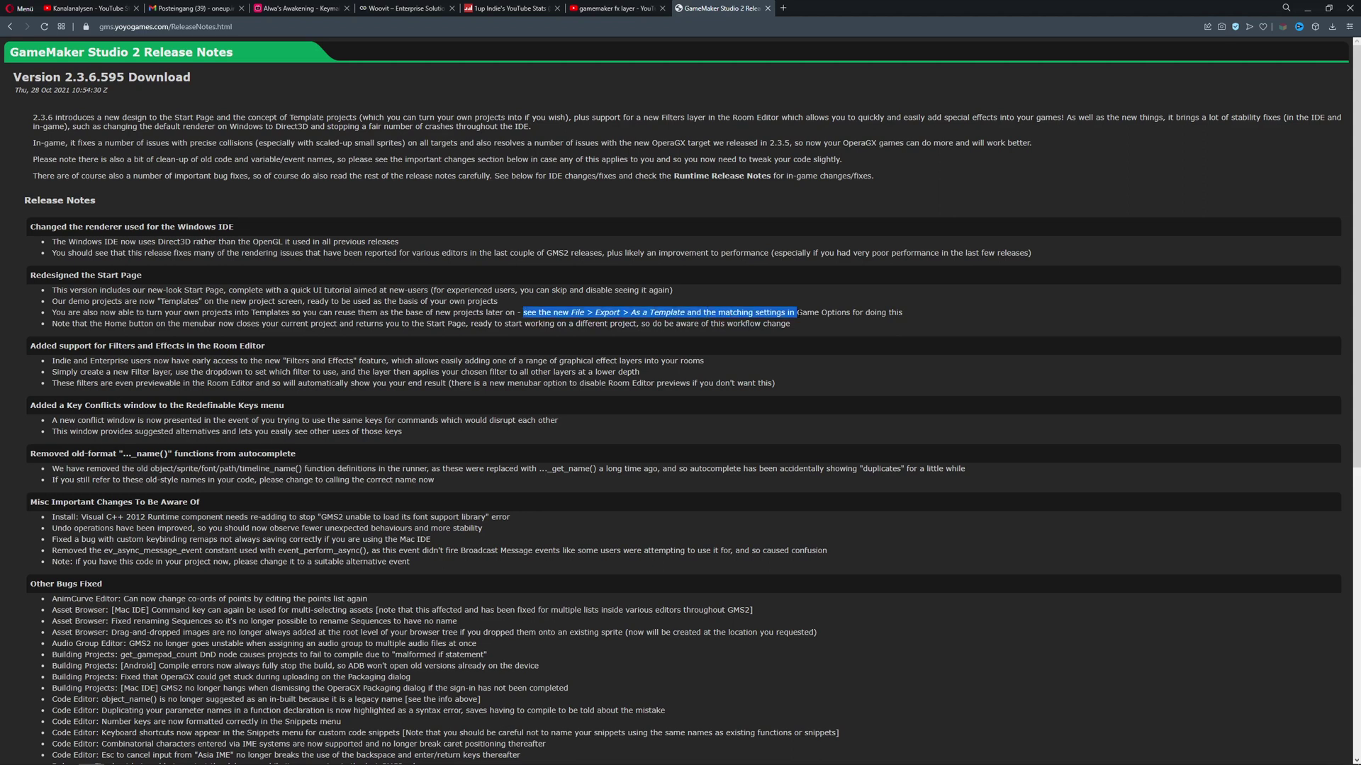
pyautogui.click(283, 313)
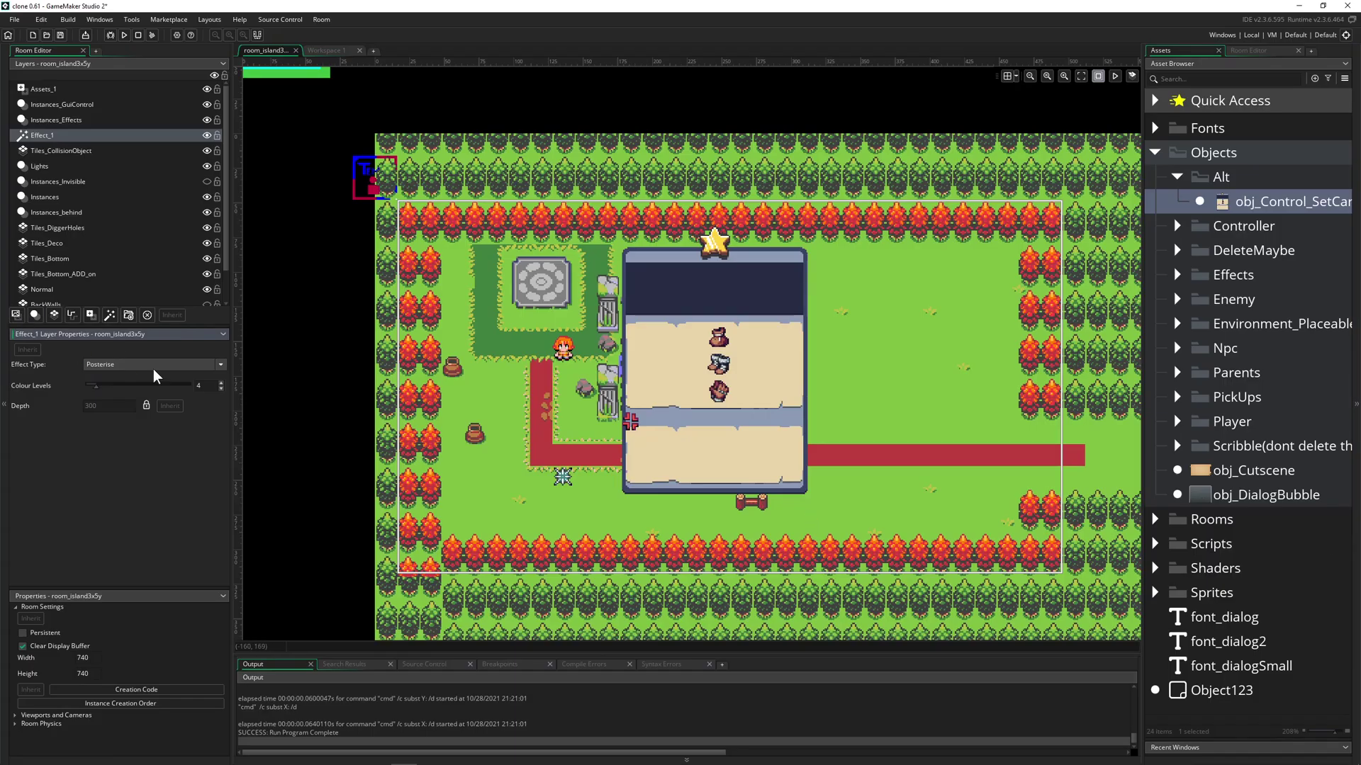
pyautogui.click(154, 367)
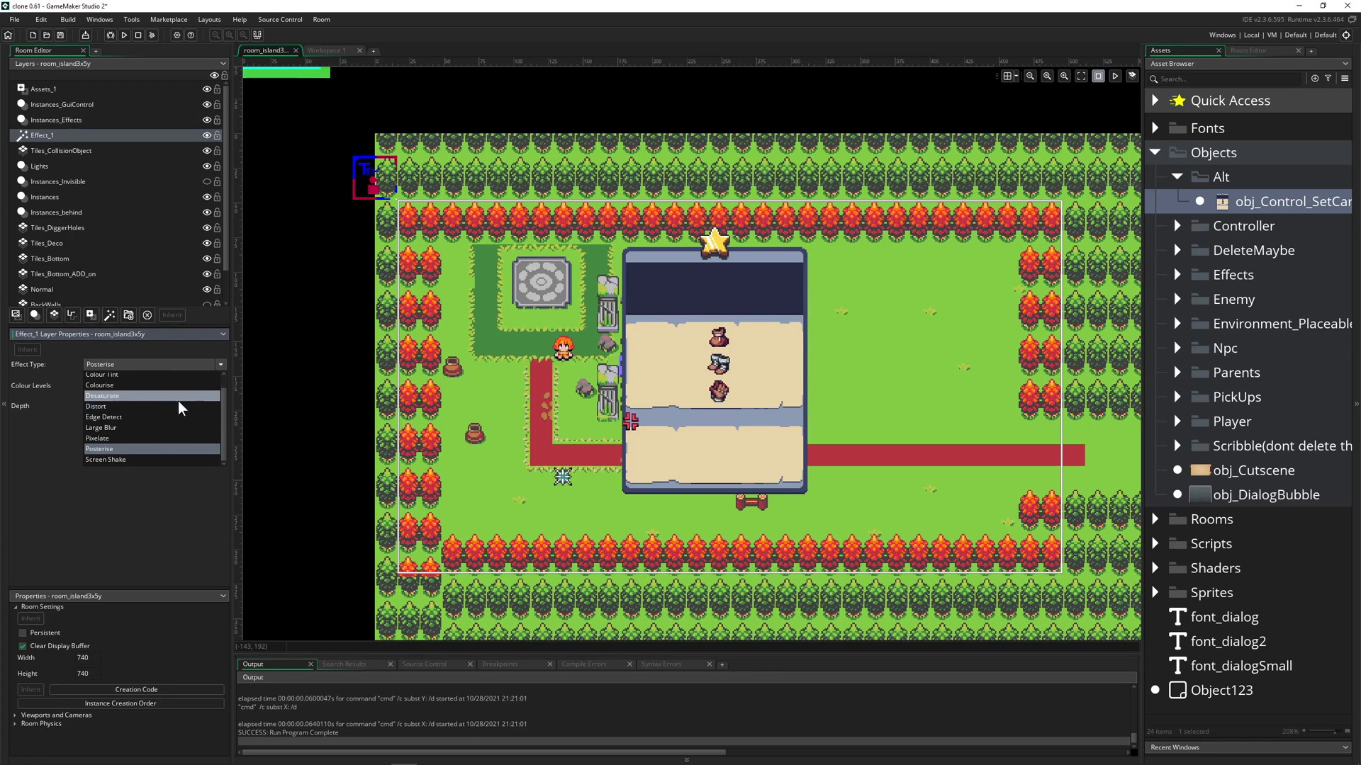
pyautogui.press('Up')
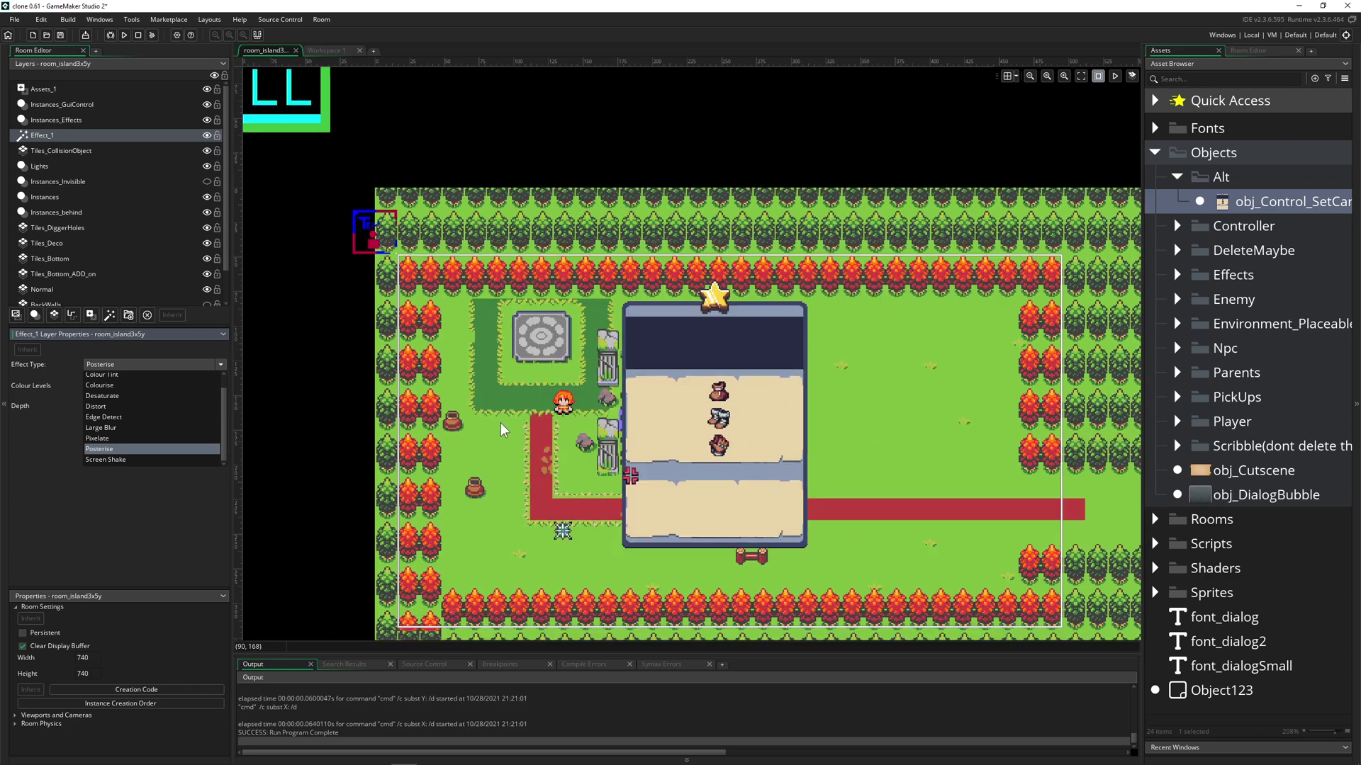
pyautogui.click(111, 366)
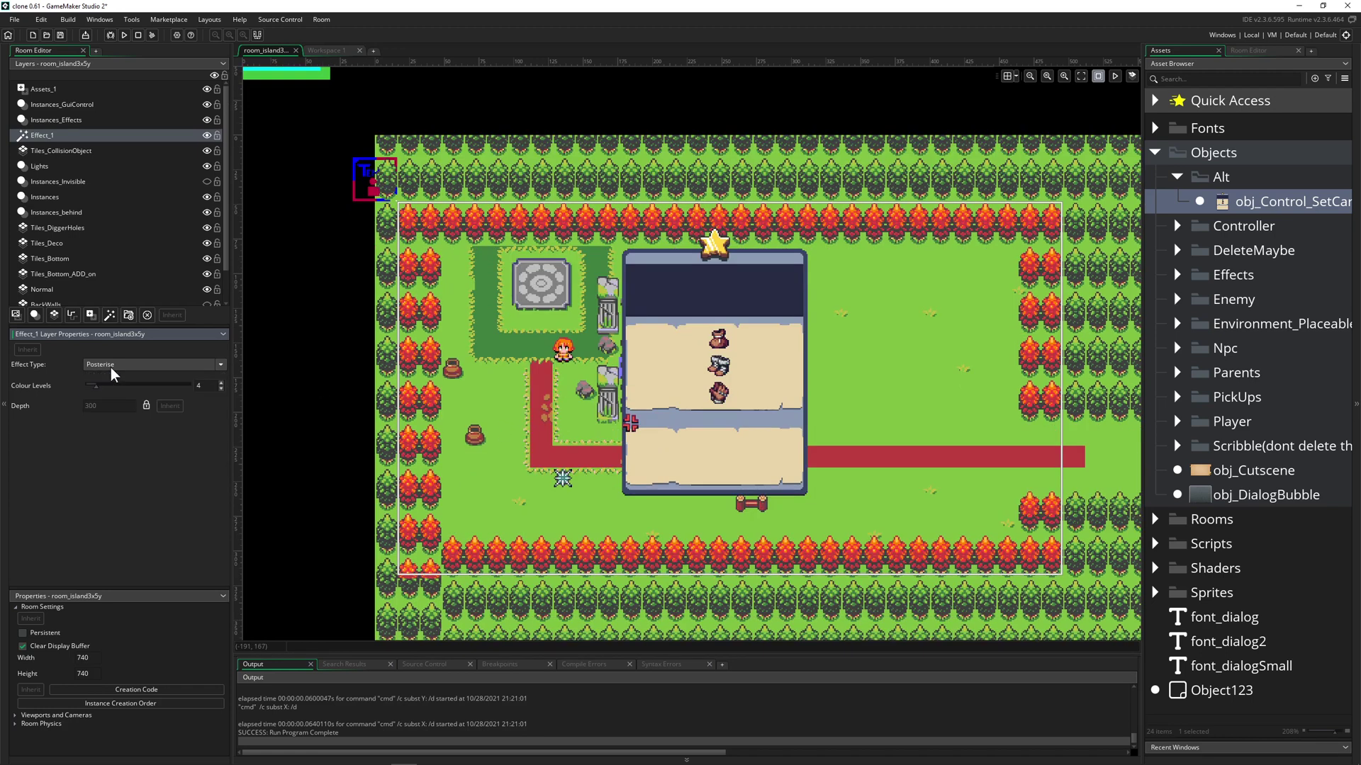
# Set Effect_1's filter to Colourise with a purple tint at intensity 1.
pyautogui.click(133, 361)
pyautogui.click(113, 399)
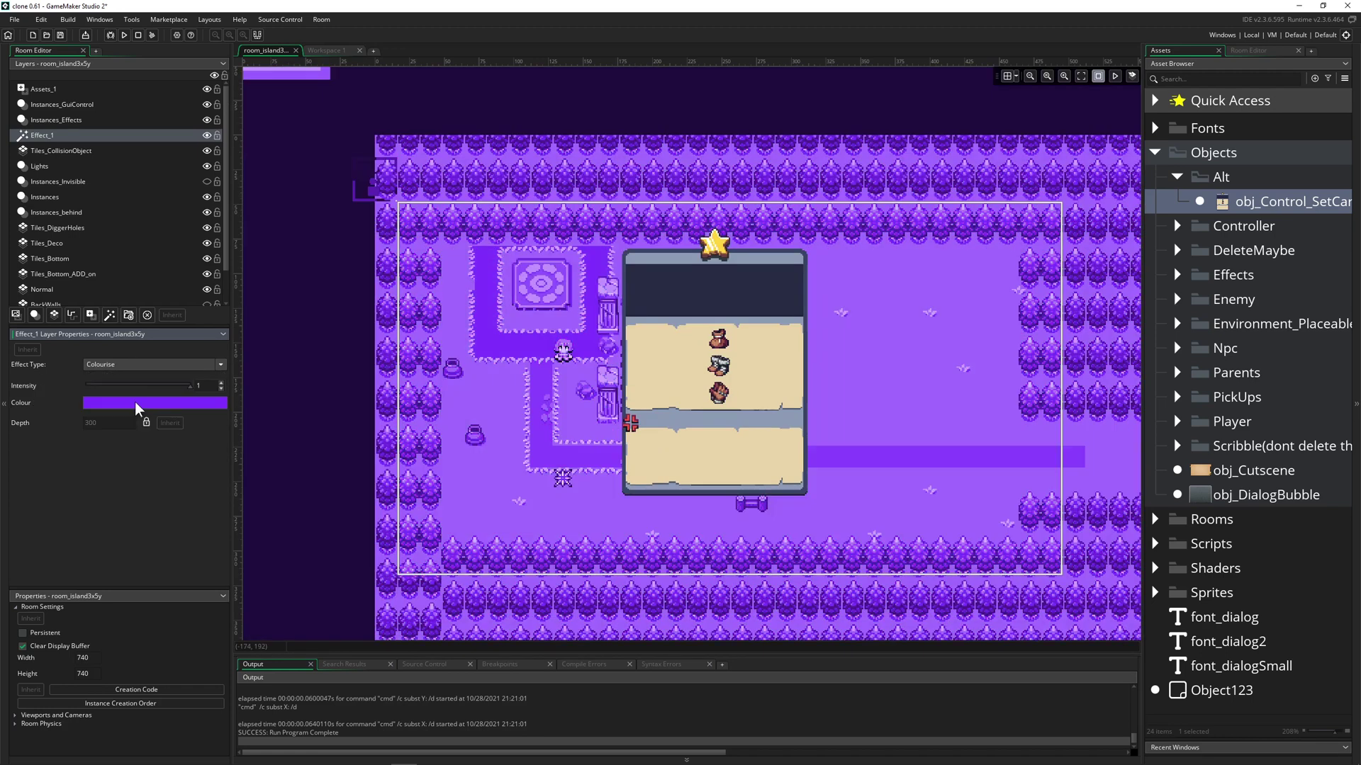
pyautogui.click(187, 386)
pyautogui.click(169, 367)
pyautogui.click(172, 365)
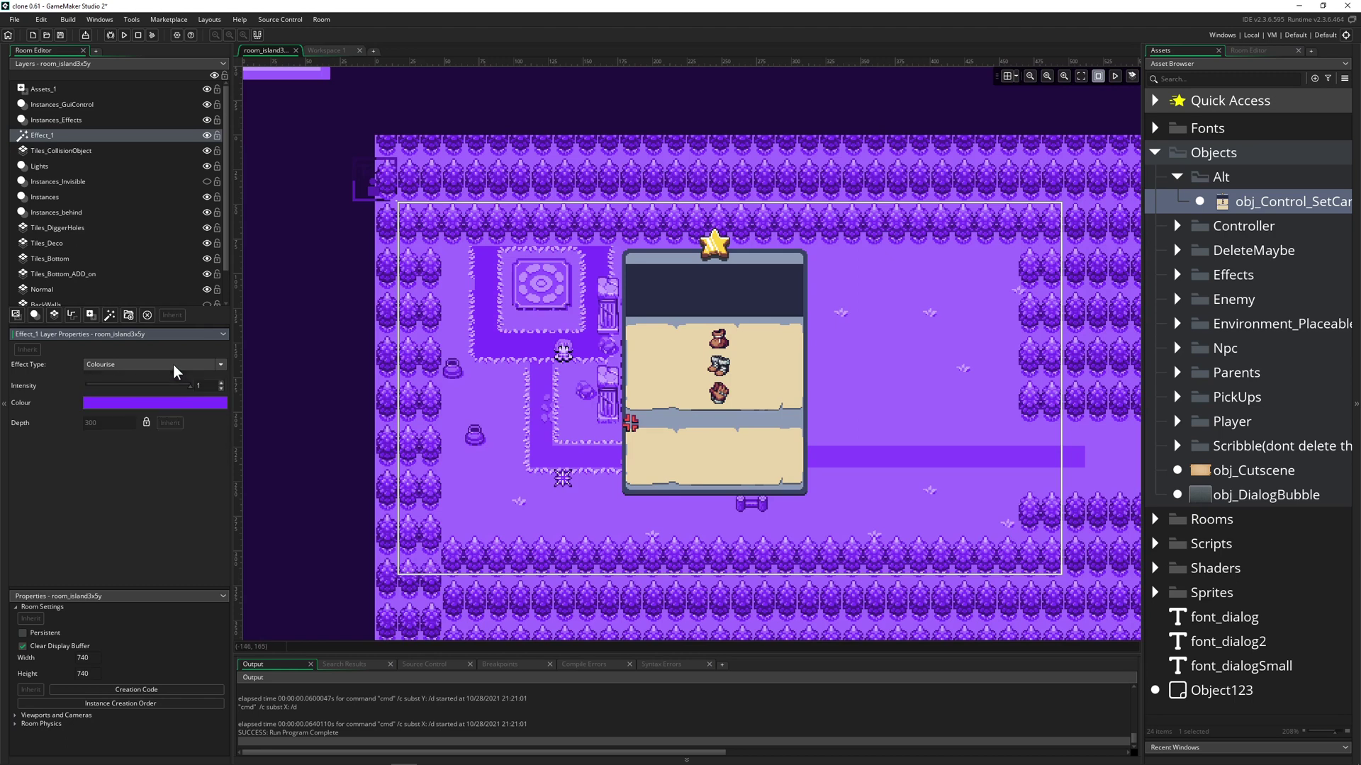